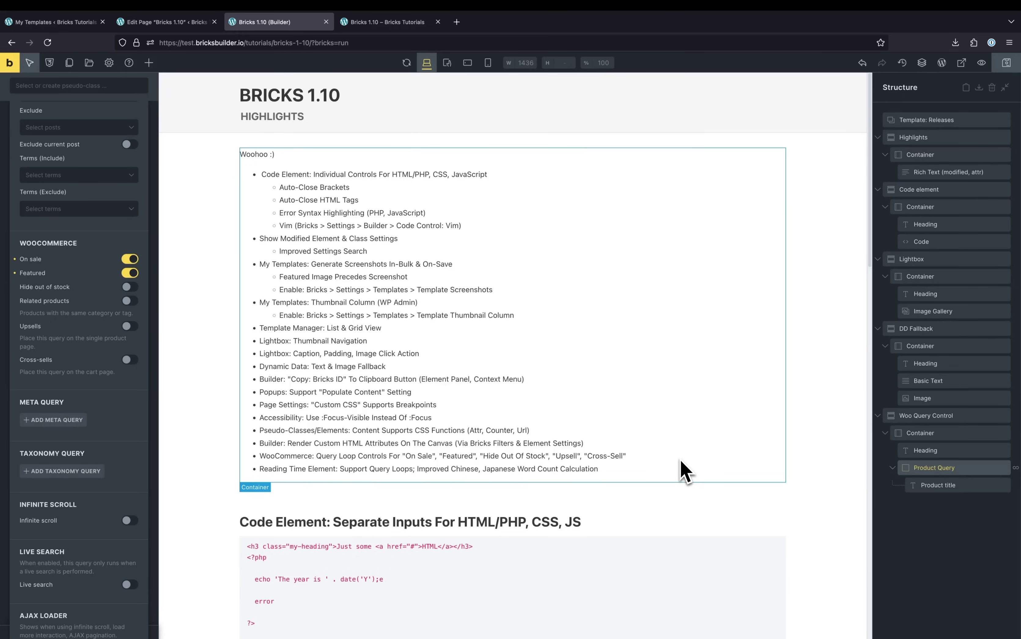
Step: Select the Highlights container so the Code element's settings can be reached
left_click(685, 469)
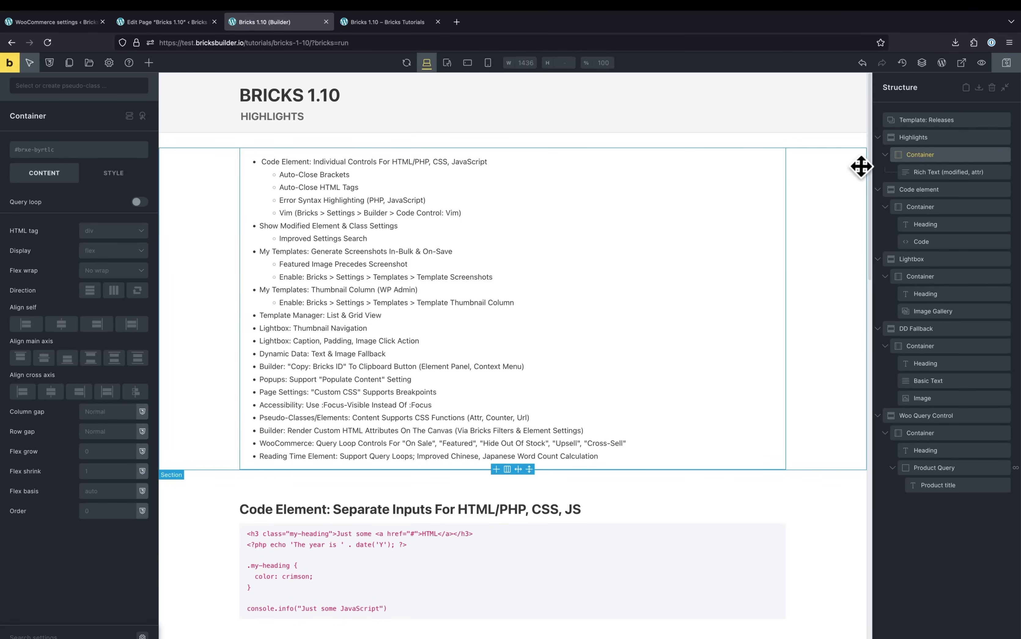
left_click(922, 243)
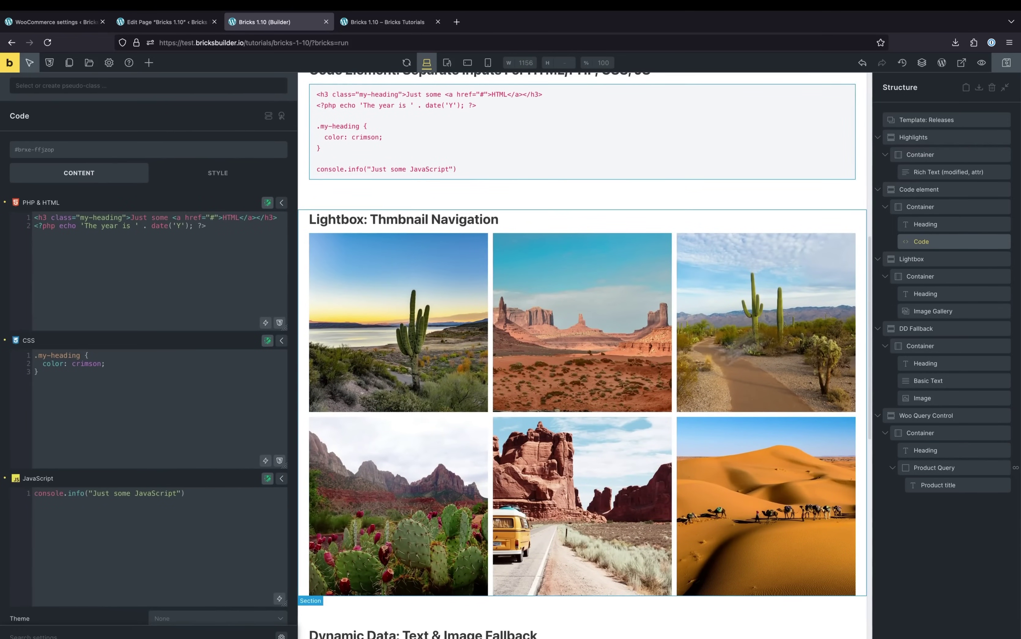
scroll(173, 304, "down", 2)
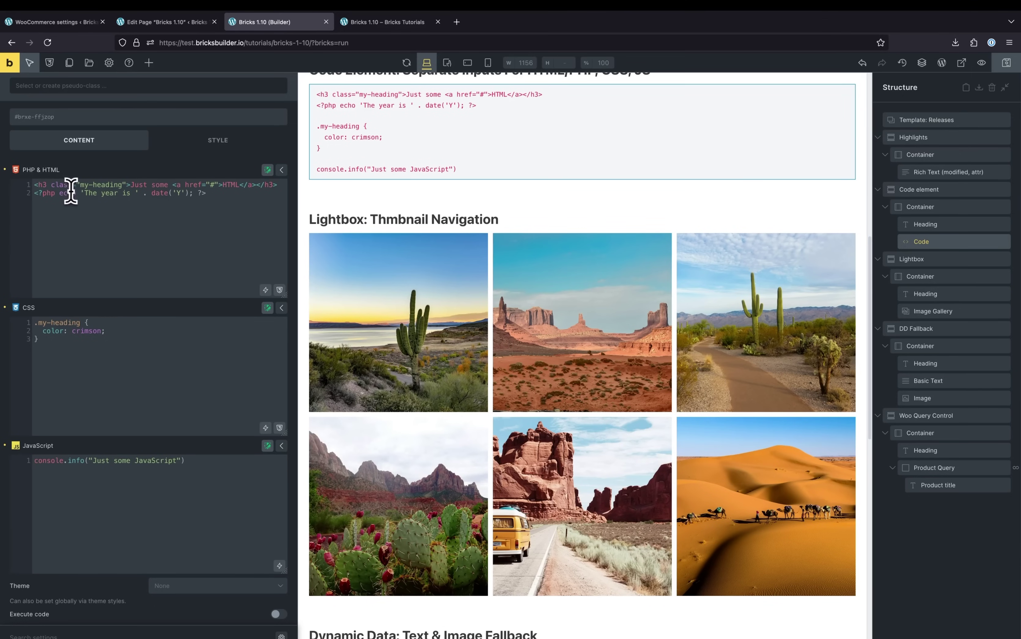
left_click(111, 346)
left_click(119, 465)
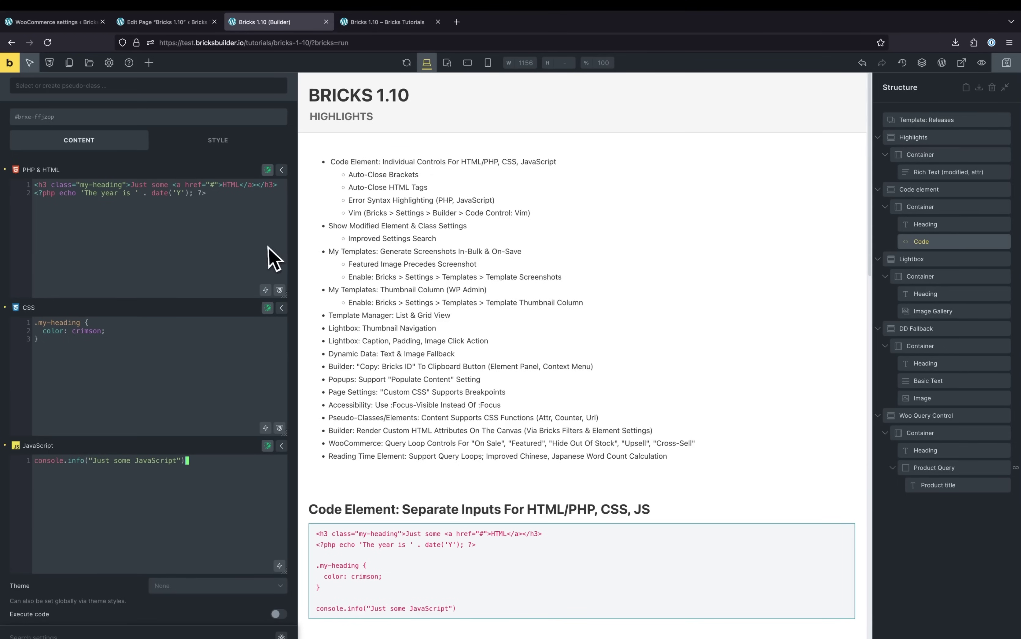
left_click(268, 170)
key("V")
key("j")
key("Escape")
key("p")
key("p")
key("u")
key("u")
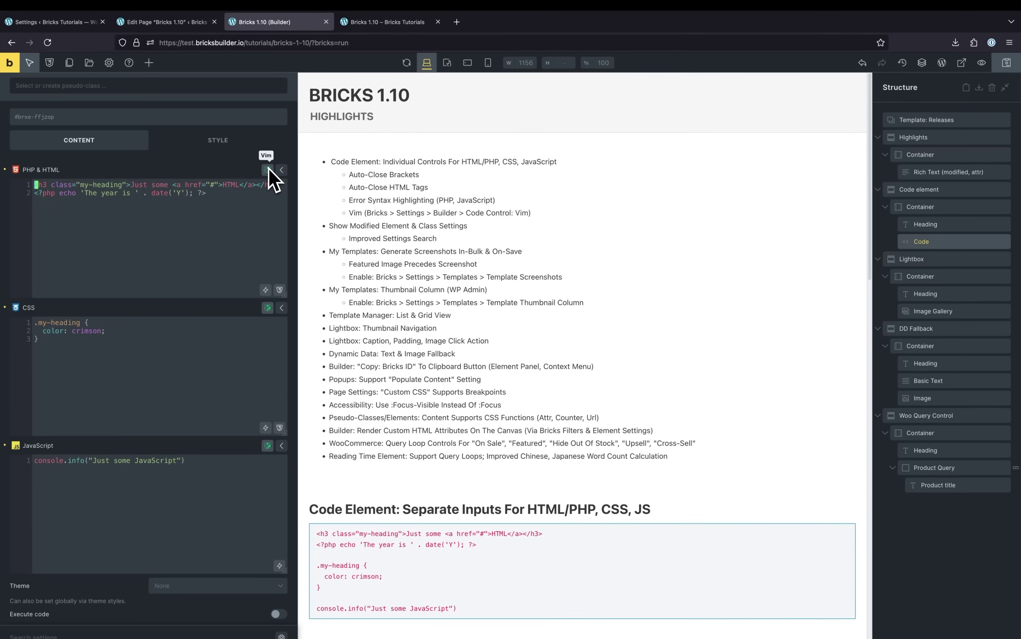
Step: Show the WordPress Bricks Builder settings with the Code control: Vim toggle enabled
left_click(70, 23)
scroll(271, 228, "up", 5)
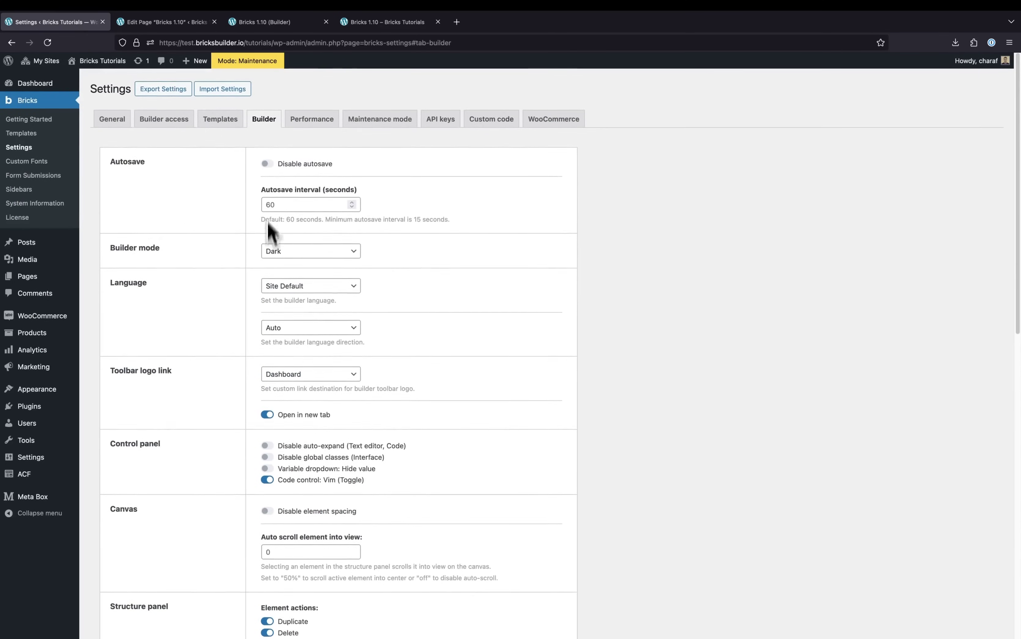
scroll(260, 364, "down", 3)
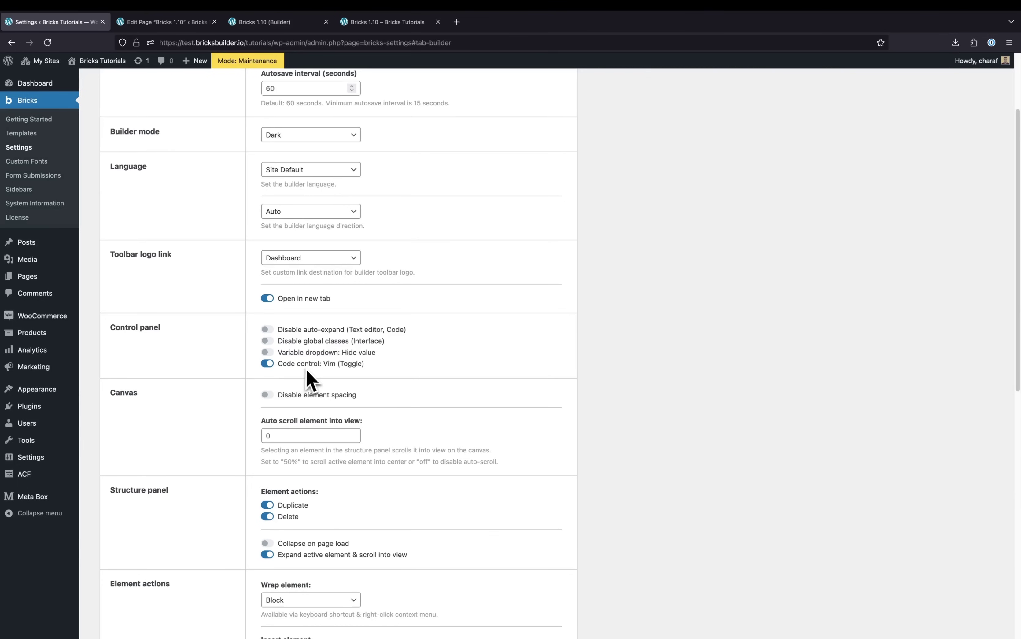
Step: Enable Vim on the PHP & HTML editor and expand the page's Custom Code settings
left_click(256, 26)
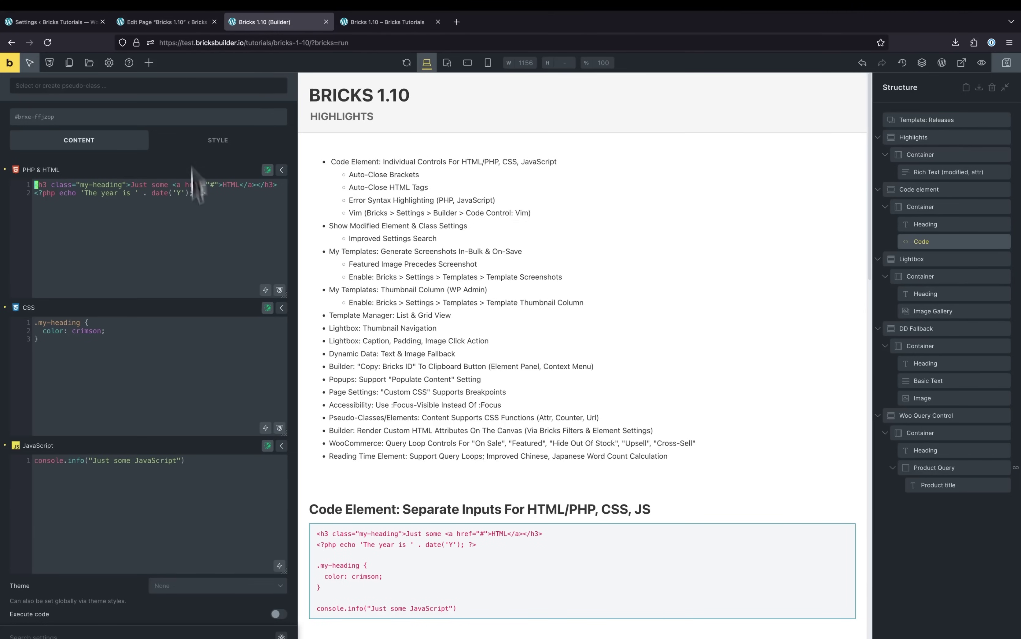
left_click(267, 168)
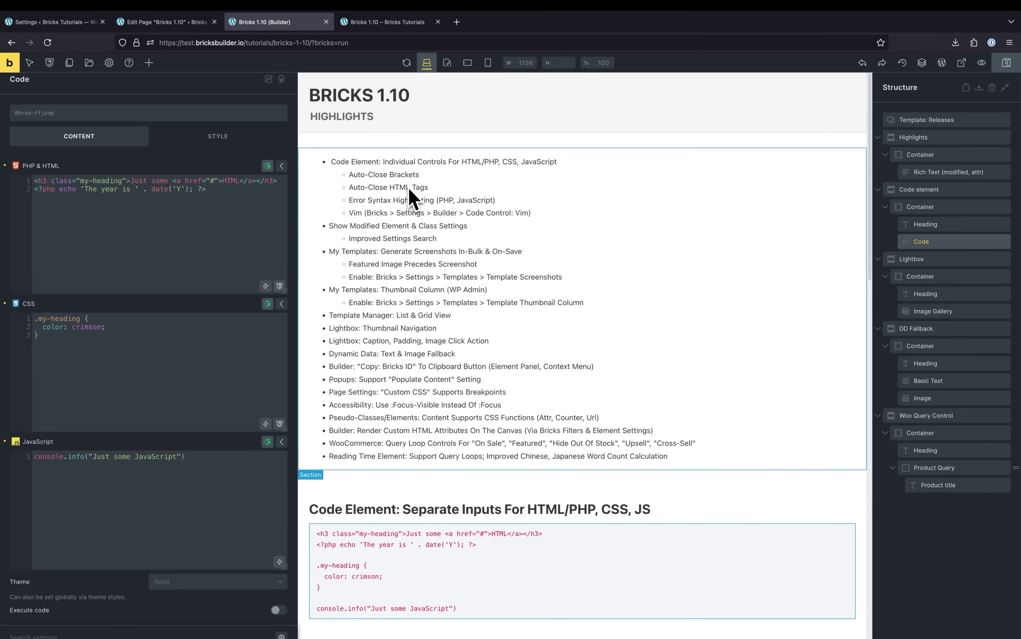
left_click(109, 62)
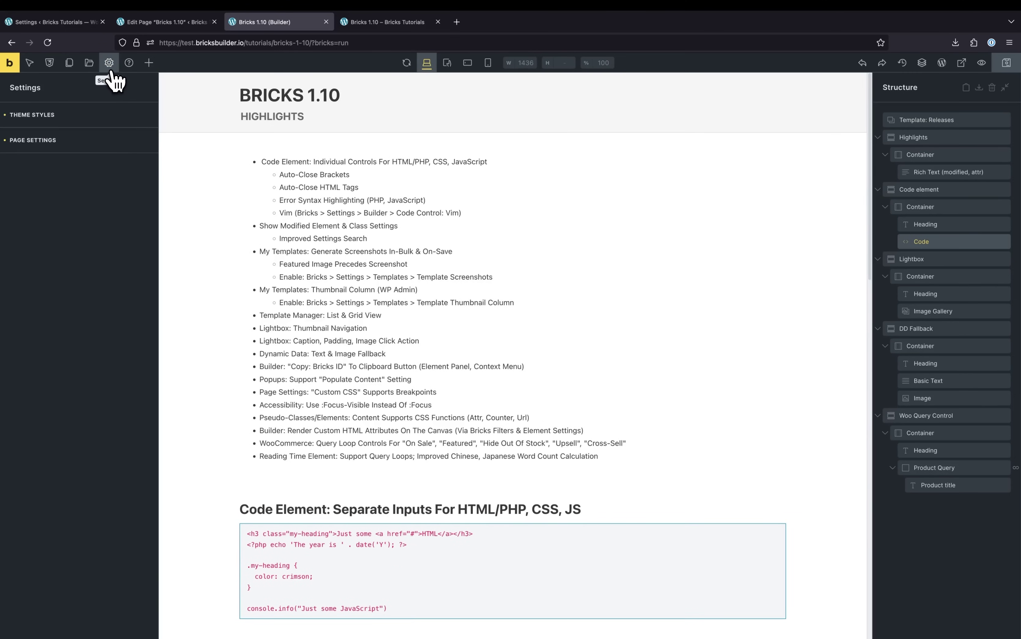
left_click(100, 140)
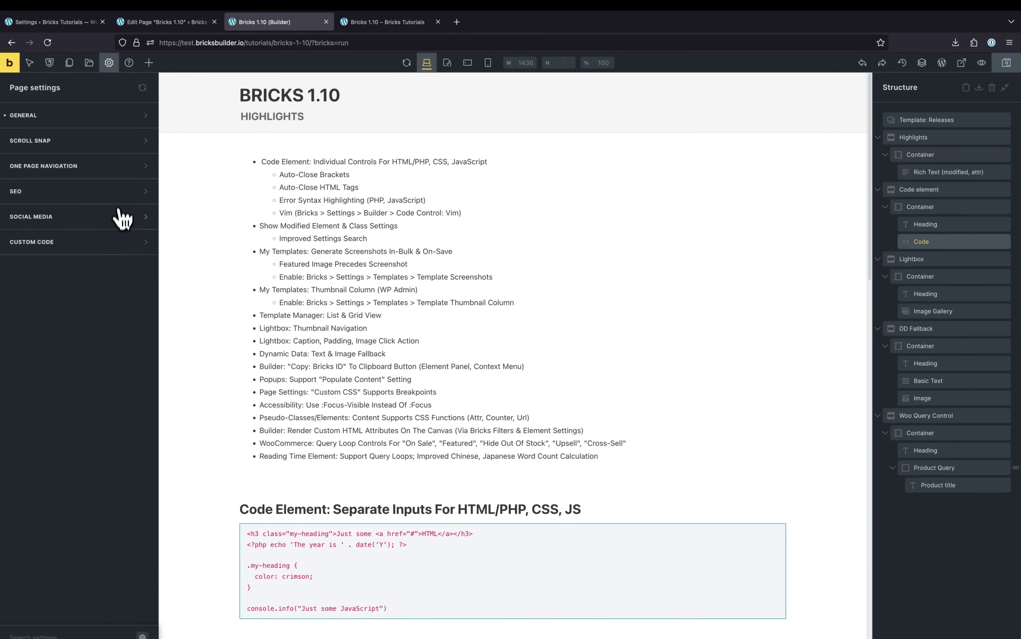
left_click(120, 241)
Step: Type a <script> tag into Header scripts, then undo it
scroll(106, 397, "down", 1)
left_click(103, 451)
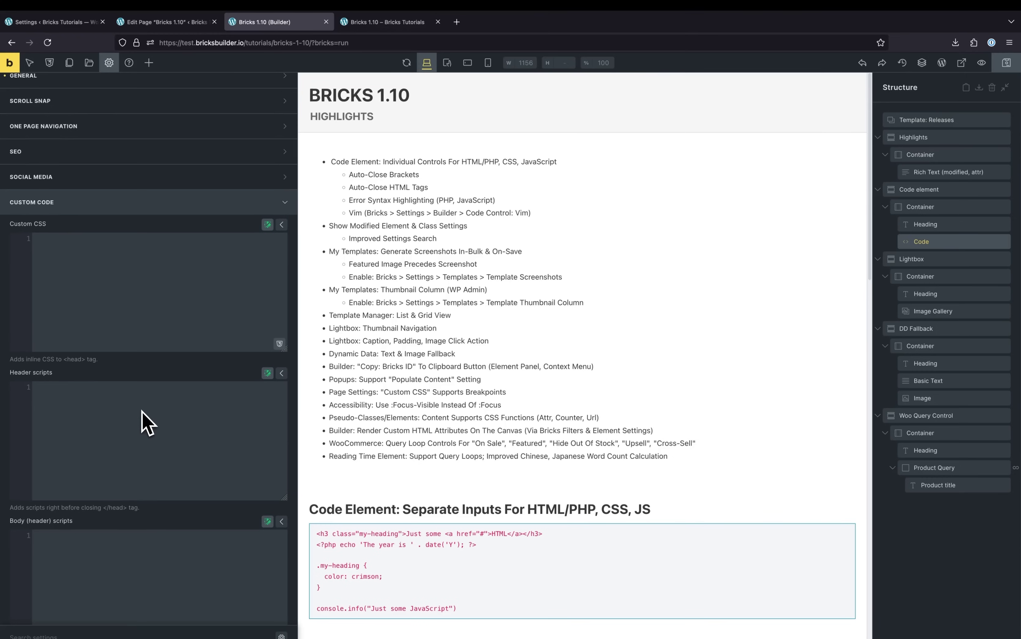
type("<script></script>")
key("super+z")
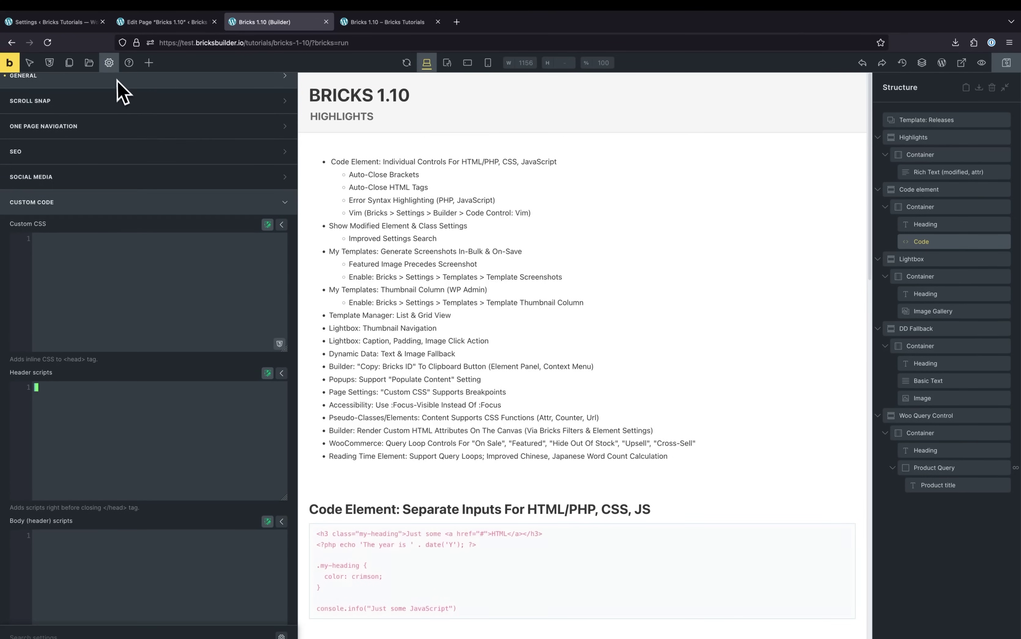
Step: Add blank CSS lines, type and delete a 'section' rule, then enter 'adlfkjaldfkj' on JS line 2
left_click(936, 240)
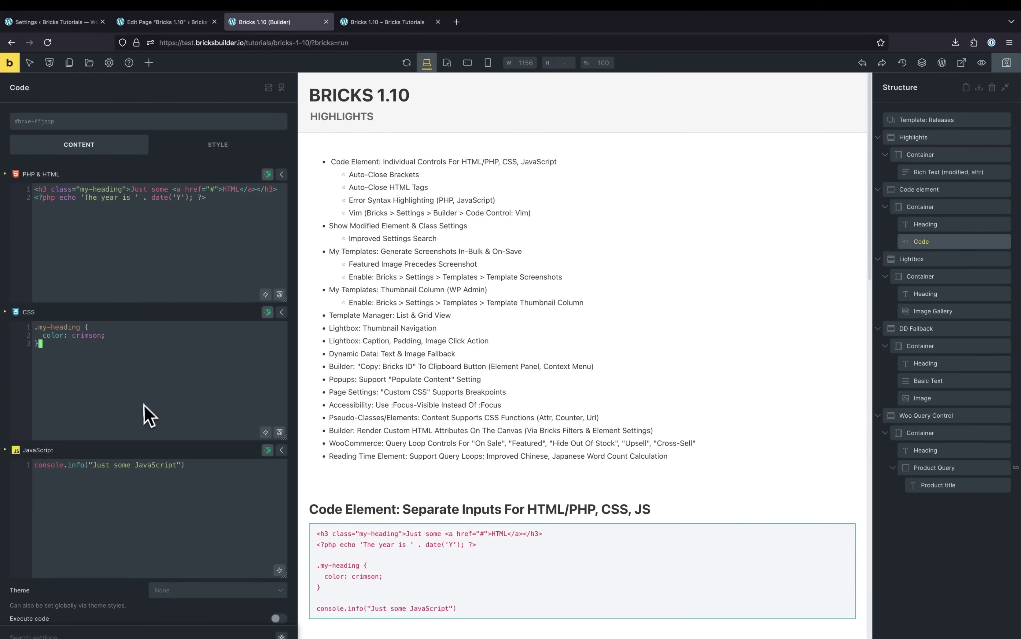
left_click(144, 414)
key("Return")
key("Return")
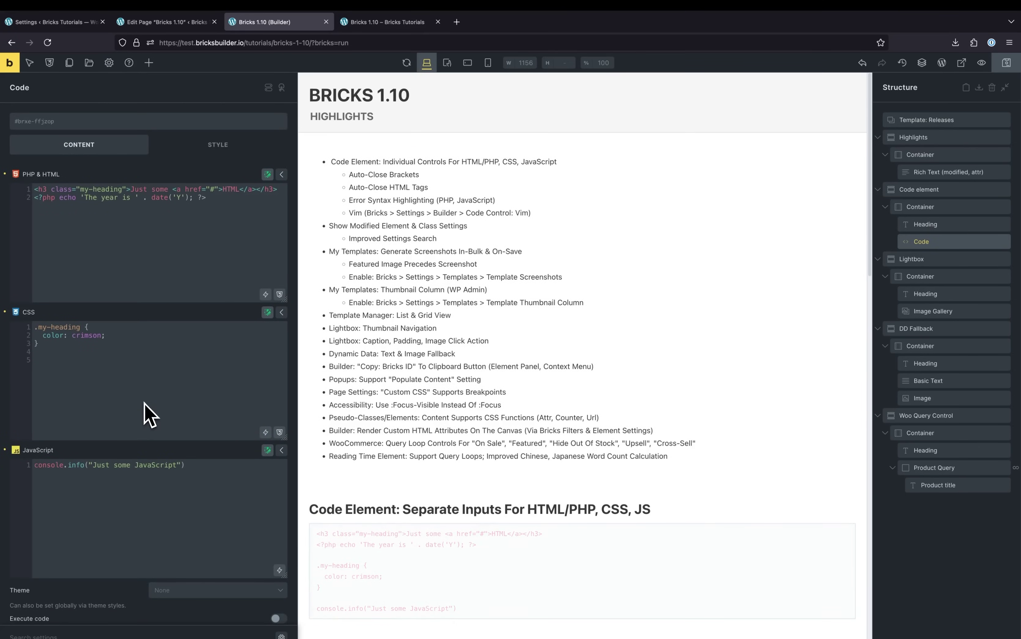
type("section {")
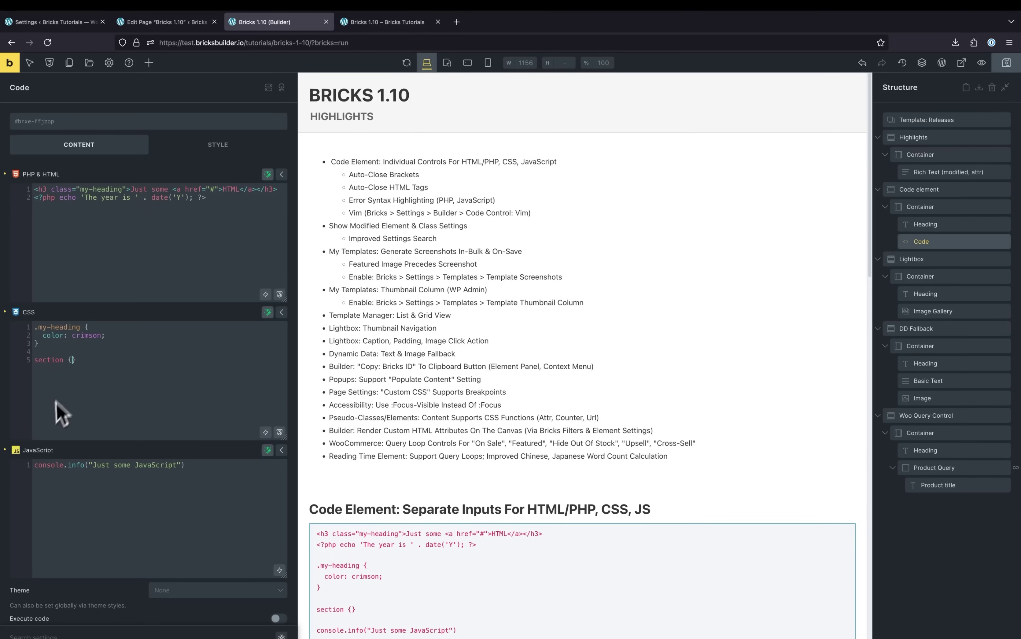
left_click_drag(78, 365, 56, 350)
key("BackSpace")
type("adlfkjaldfkj")
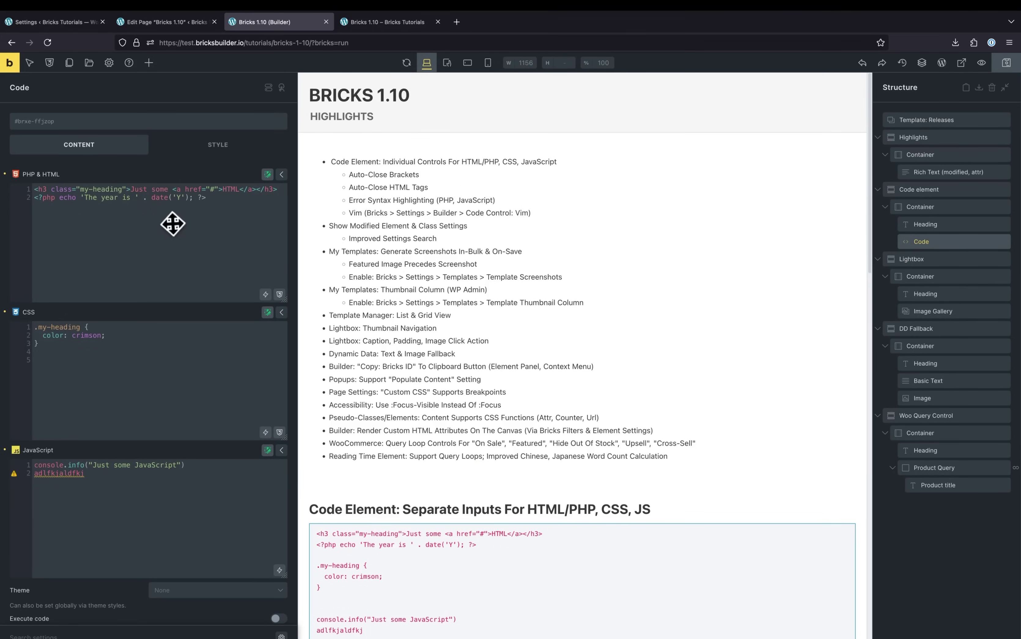
Step: Put the closing PHP tag and the echo statement on their own lines
left_click(194, 198)
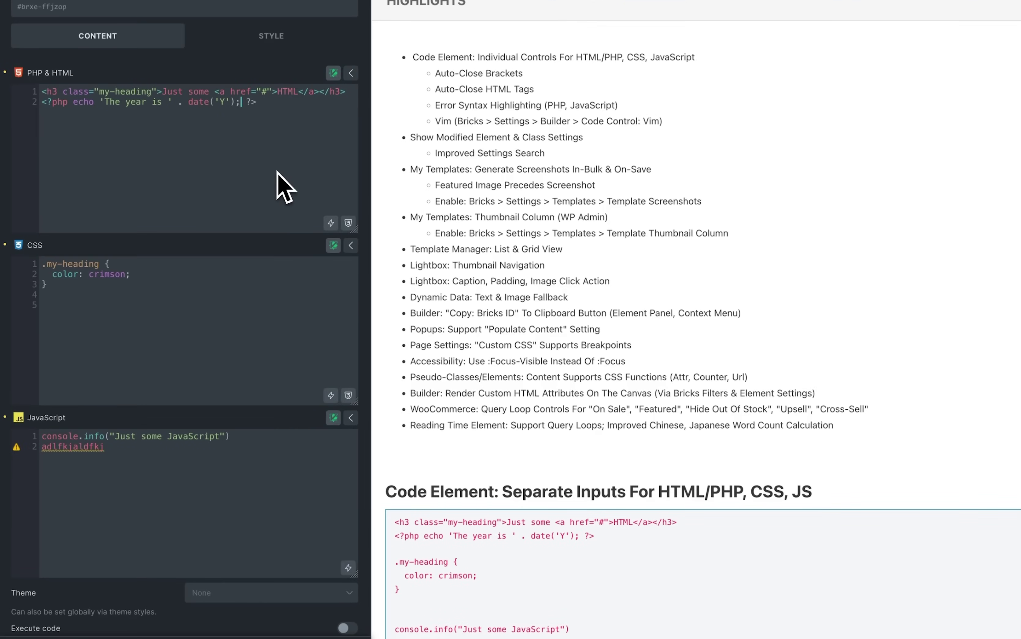
key("Return")
key("Return")
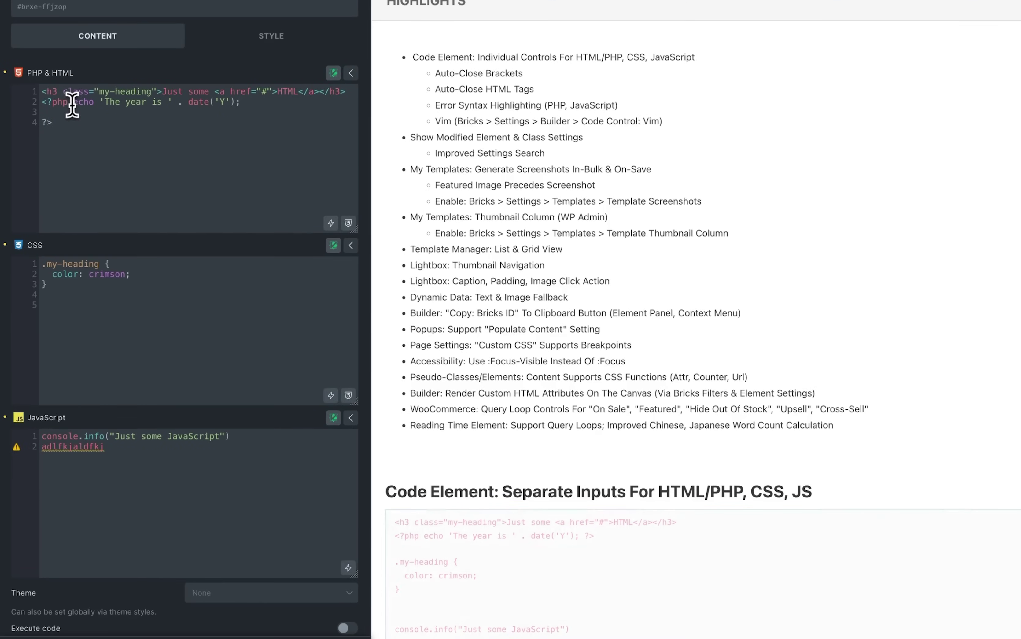
left_click(73, 103)
key("Return")
key("Return")
left_click(229, 123)
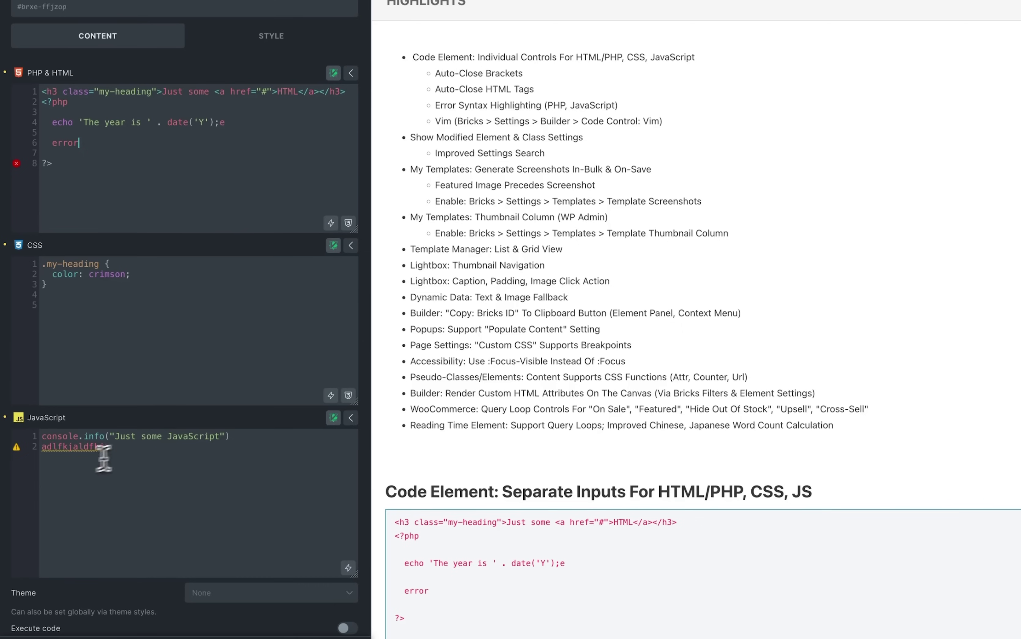
Step: Declare const magicNumber twice in the JavaScript, then select the Highlights Rich Text element
left_click(139, 450)
mouse_move(74, 450)
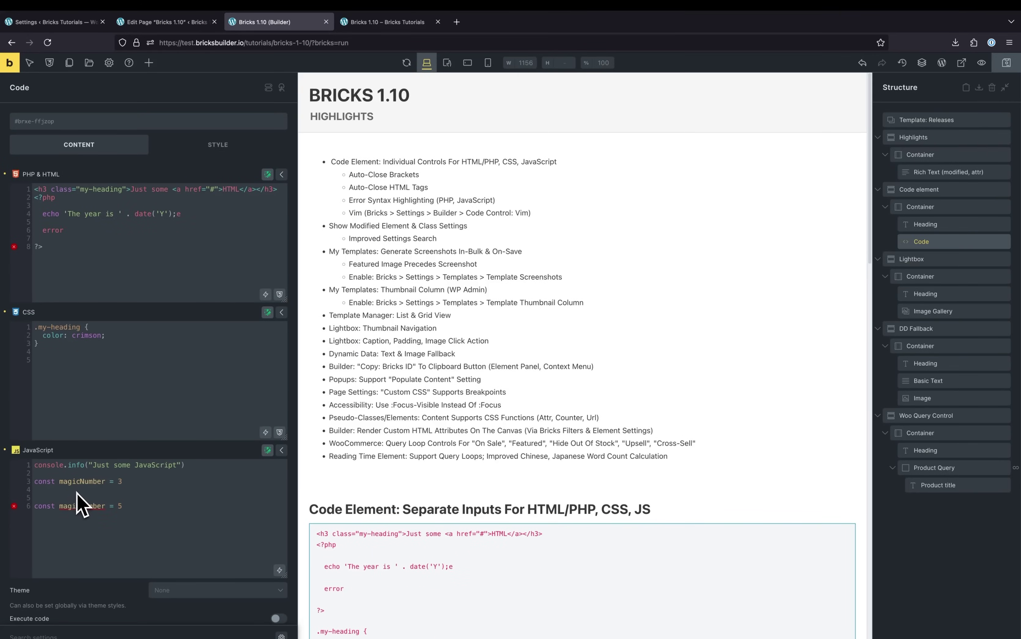
left_click(334, 271)
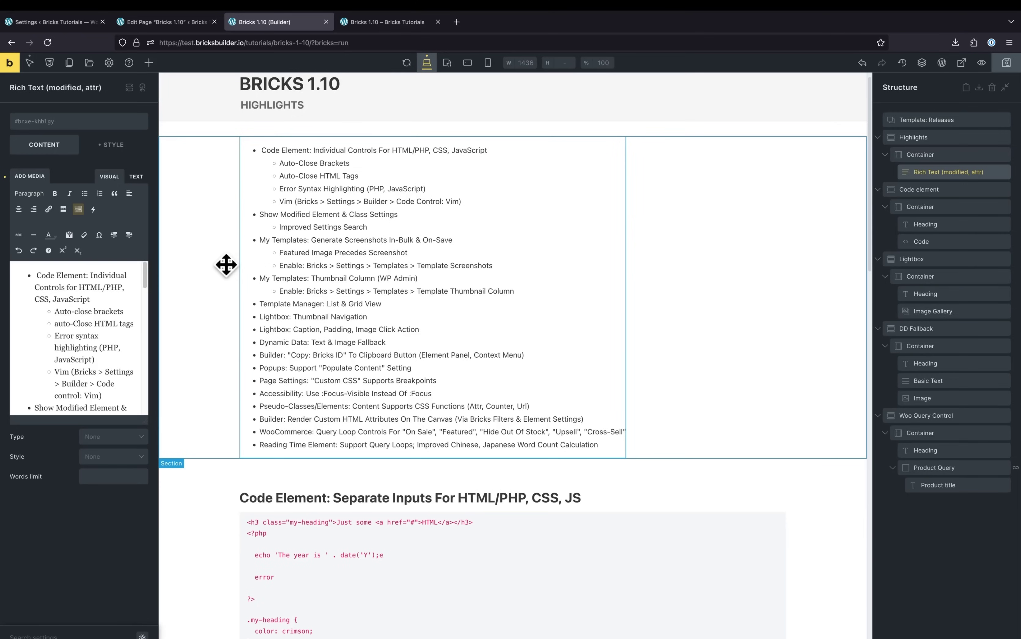
Step: Filter the Rich Text settings to modified controls and scroll through content, typography and data-text
left_click(59, 632)
left_click(84, 636)
left_click(143, 636)
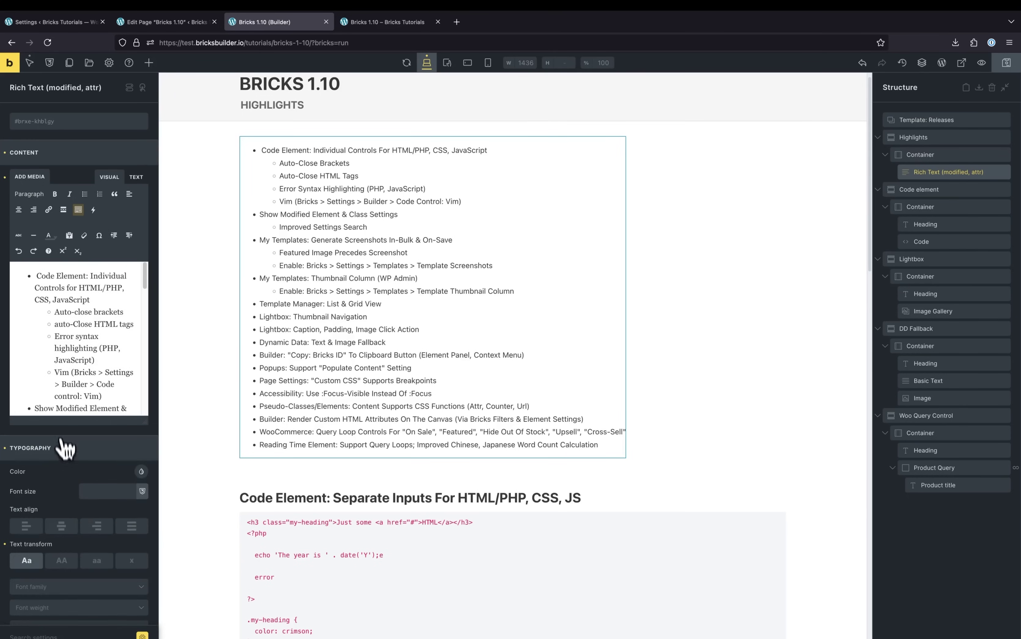
scroll(63, 435, "down", 2)
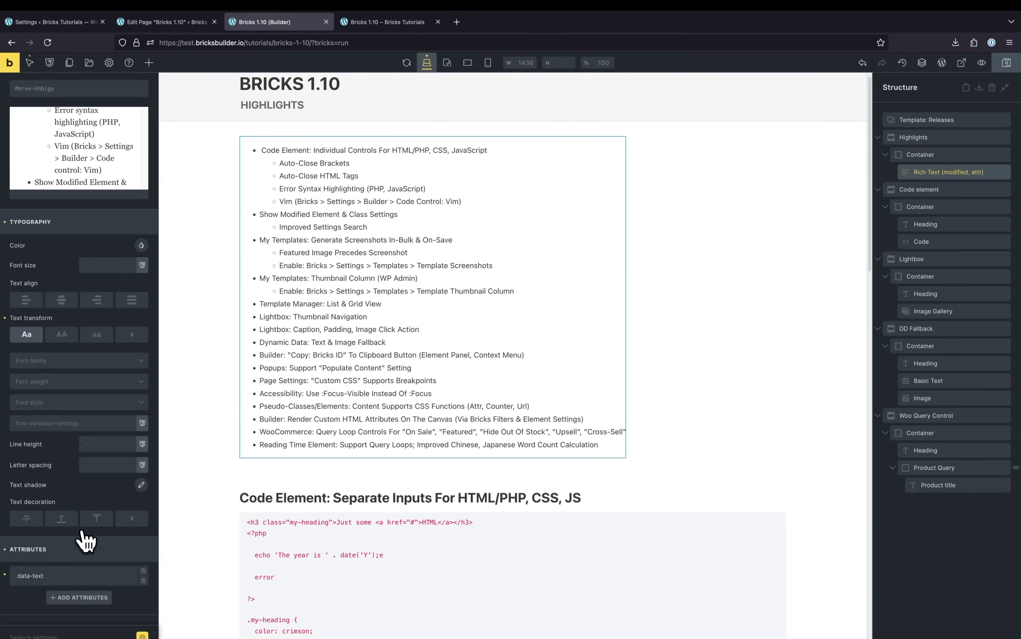
scroll(103, 513, "up", 5)
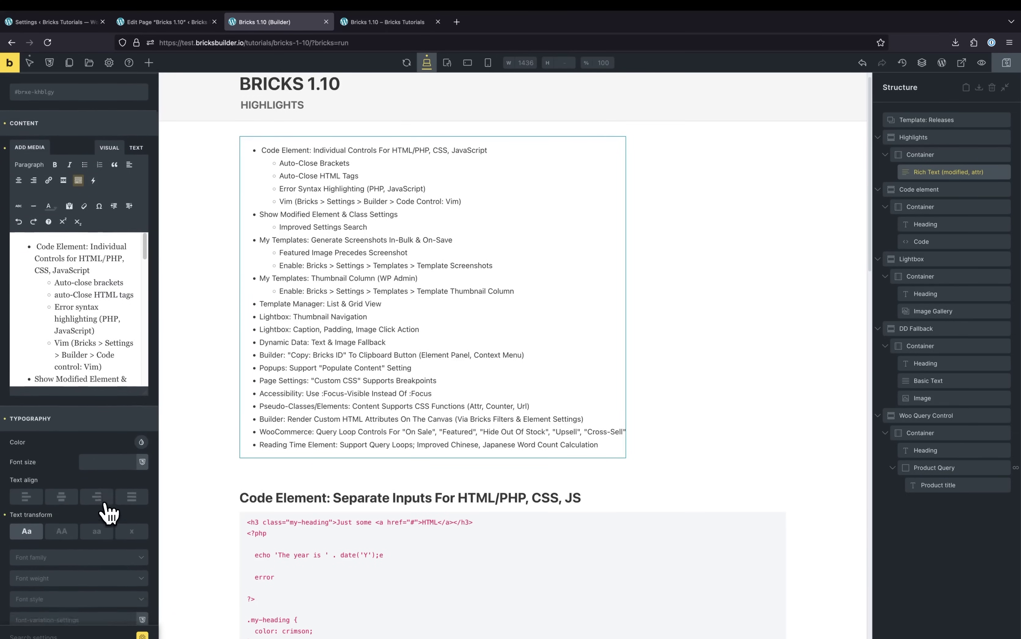
scroll(108, 513, "down", 5)
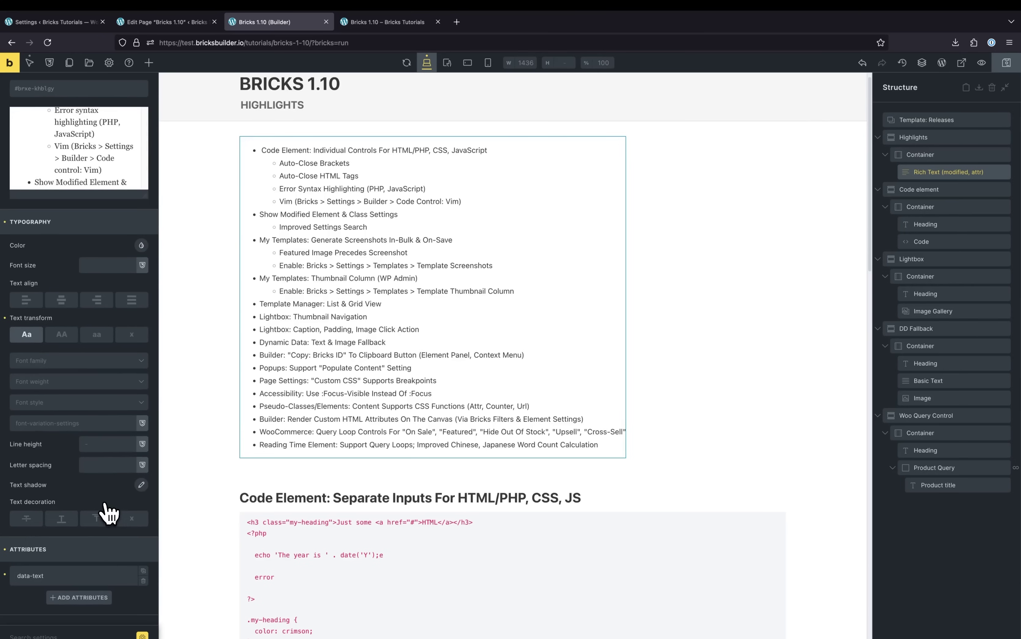
scroll(76, 372, "up", 6)
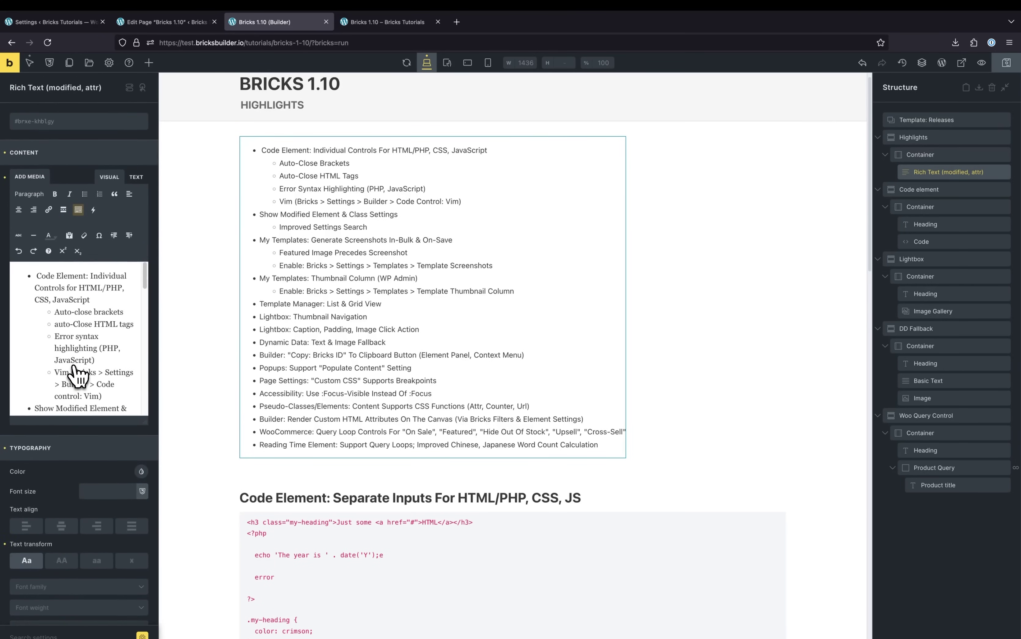
Step: Create the class test-class on the Rich Text element
left_click(81, 129)
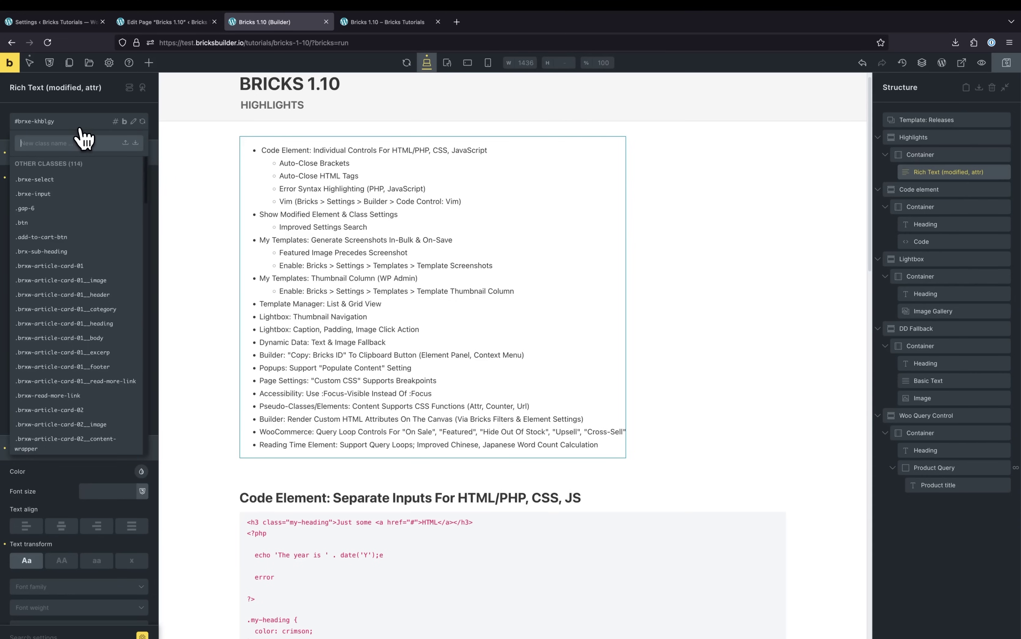
type("test-cla")
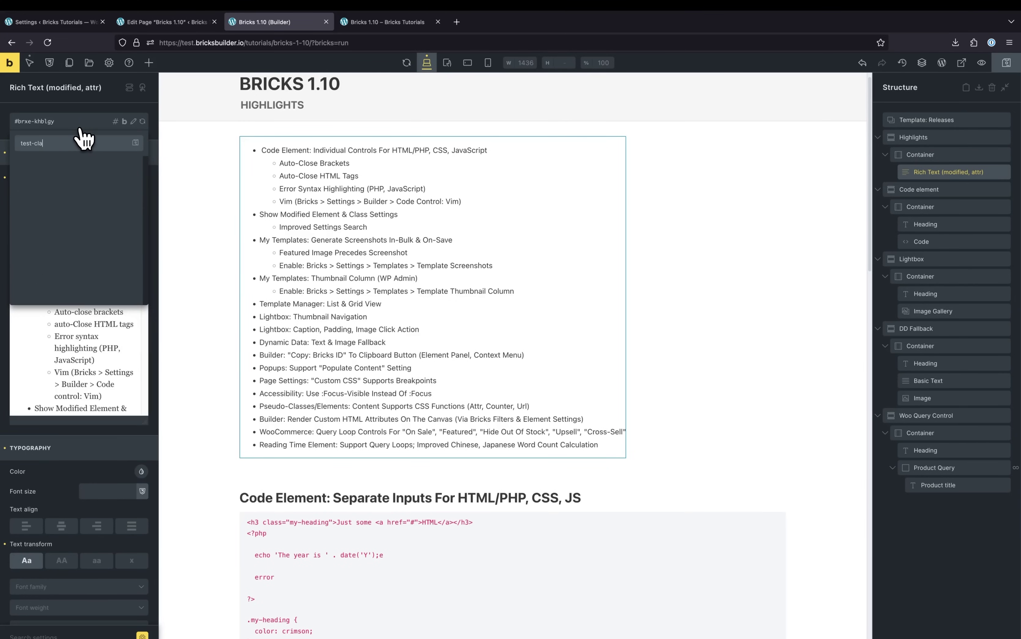
type("ss")
key("Return")
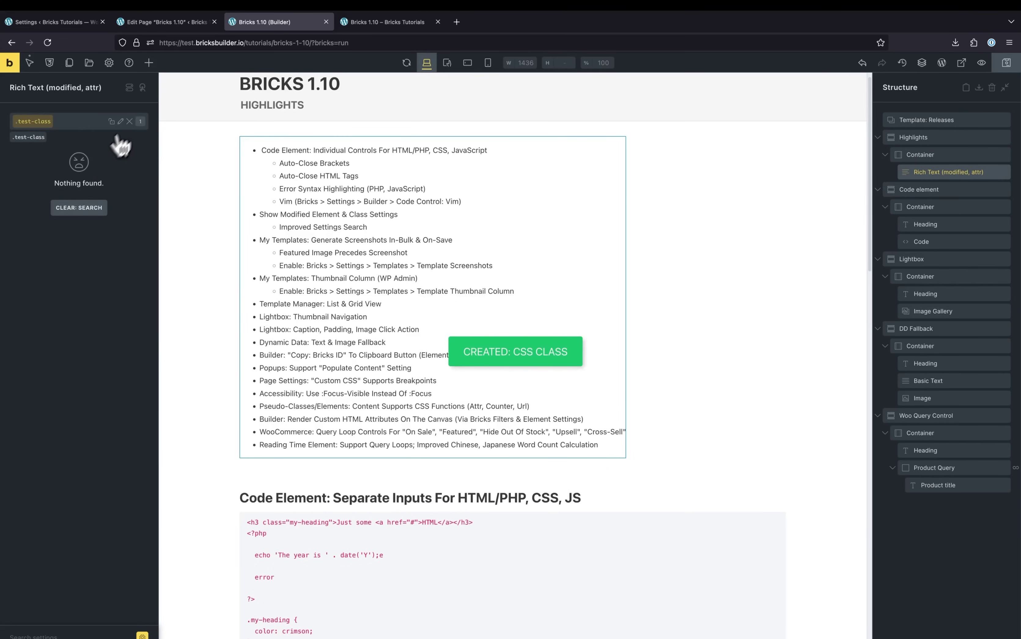
Step: Give .test-class a yellow #ffeb3b background and check it under the Modified filter
left_click(142, 636)
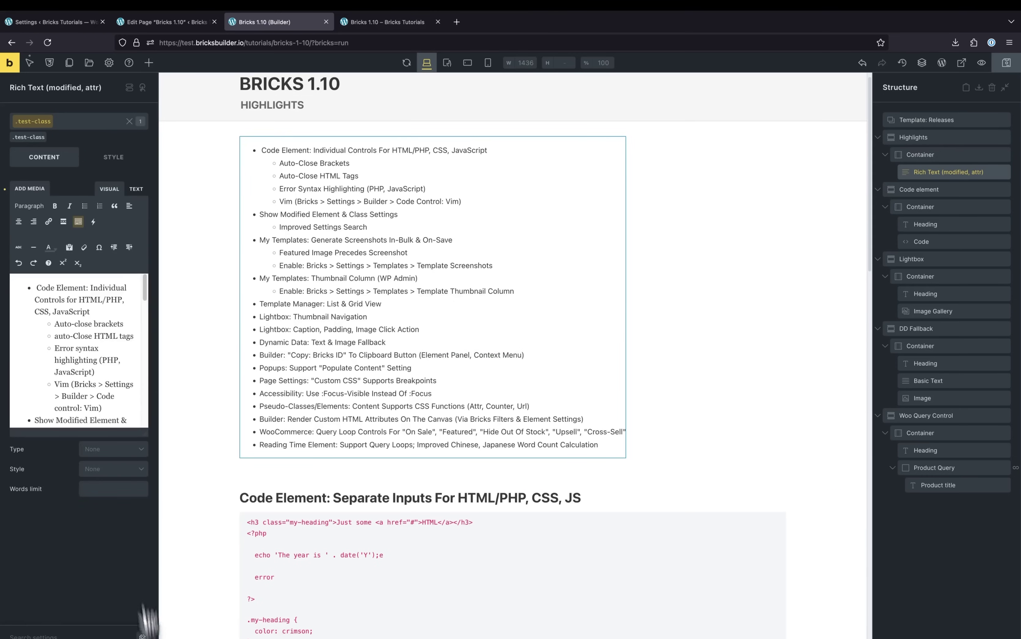
left_click(129, 159)
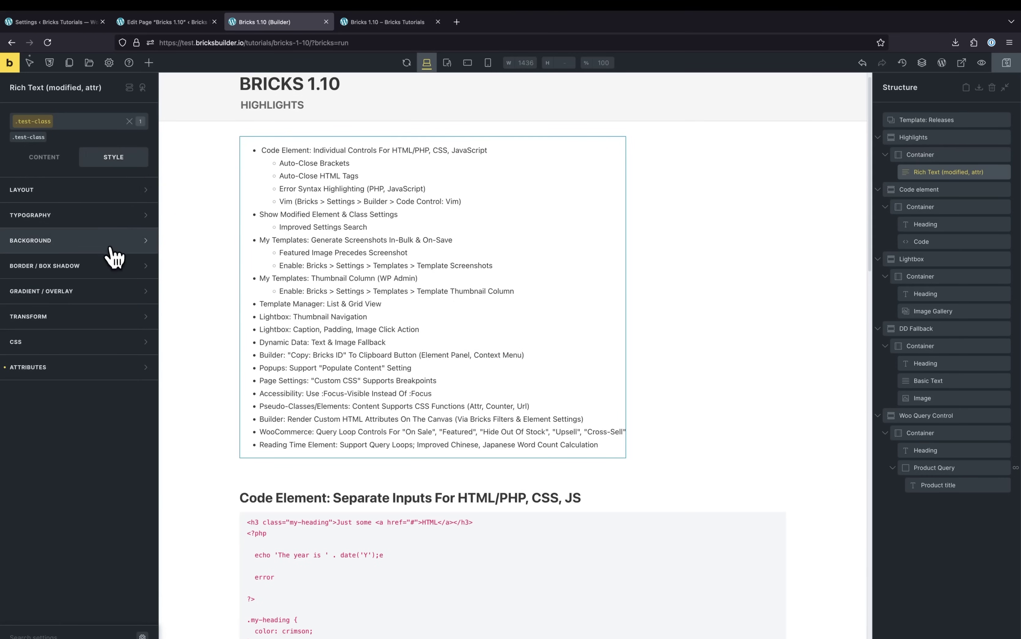
left_click(121, 243)
left_click(141, 263)
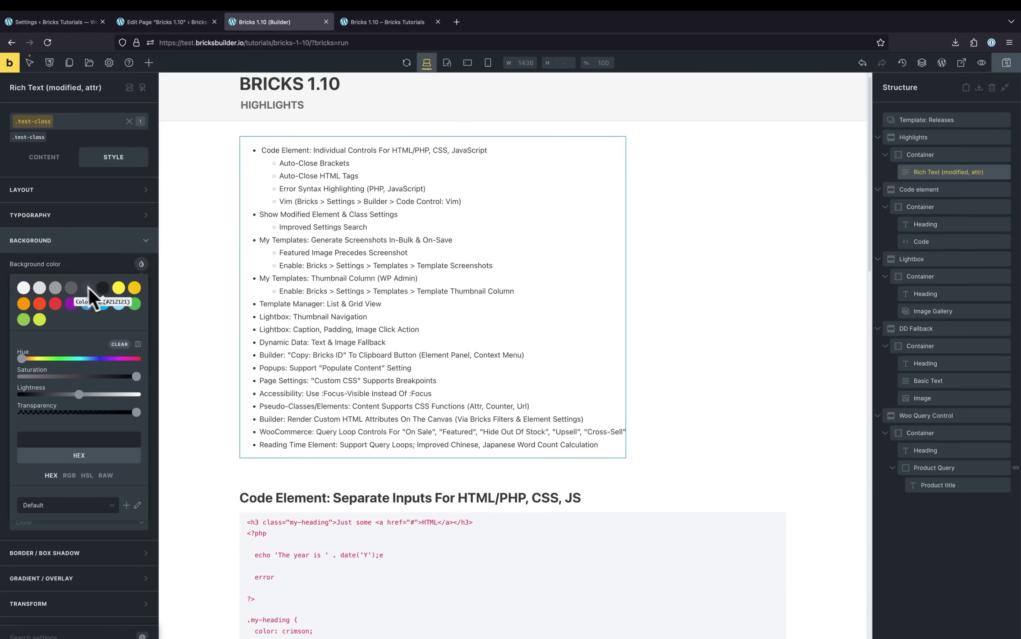
left_click(120, 289)
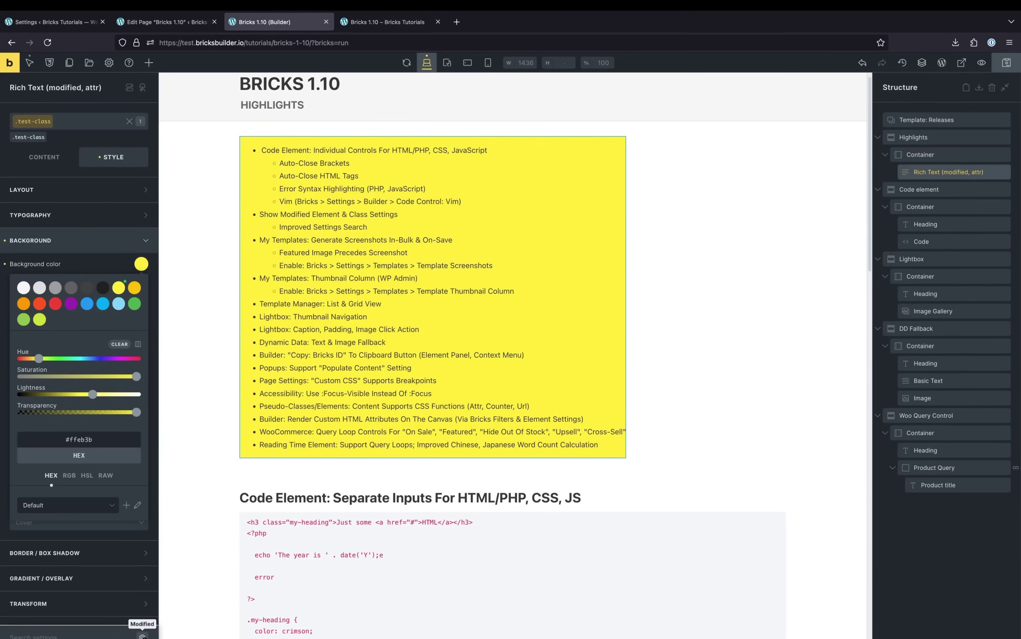
left_click(142, 636)
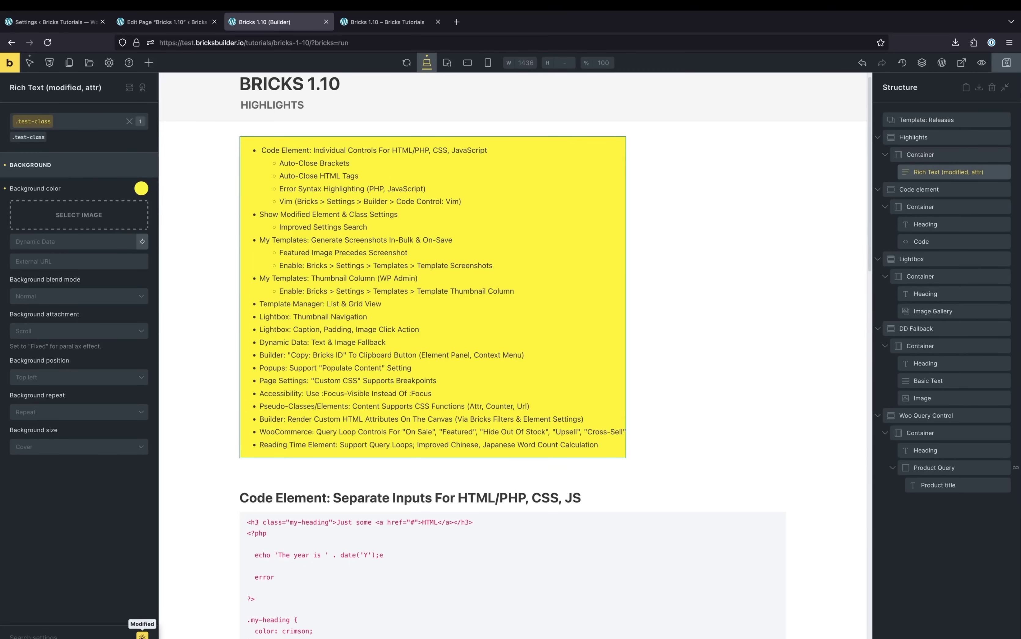
key("Escape")
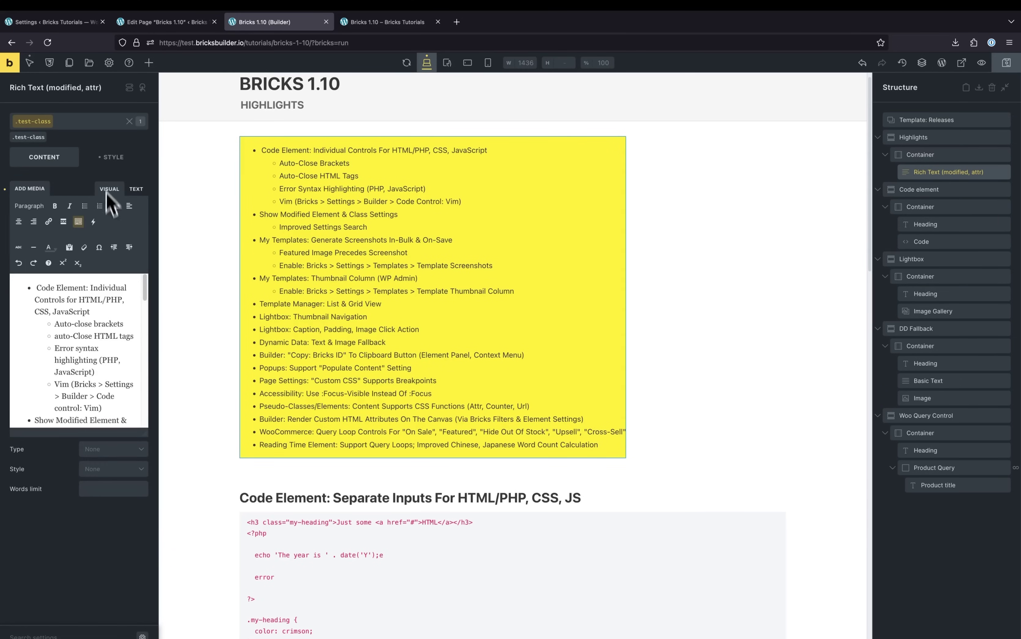
left_click(142, 636)
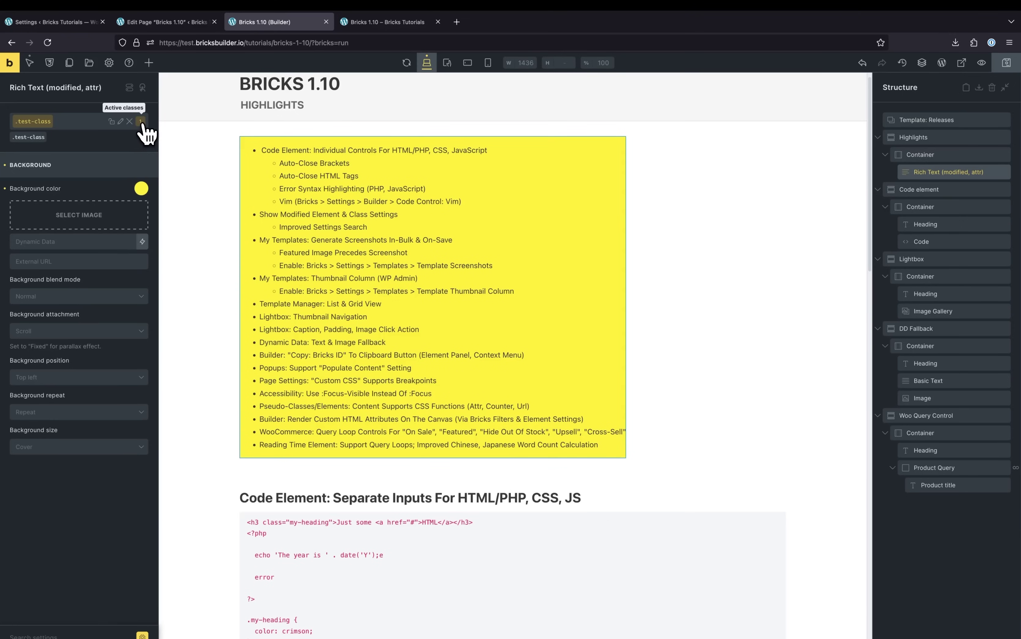
left_click(41, 138)
left_click(469, 255)
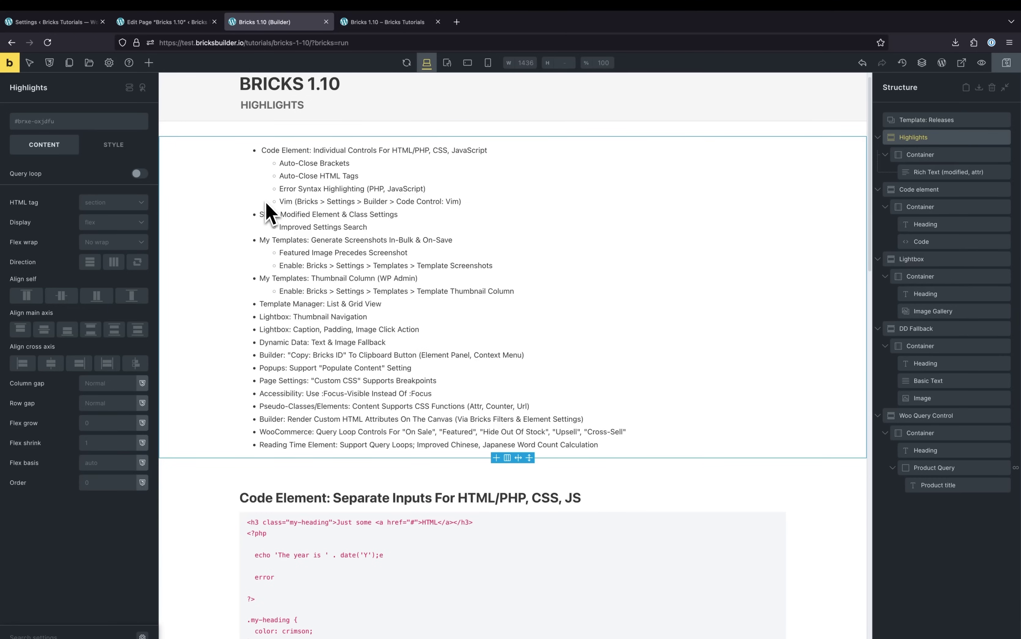
Step: Show Bricks Templates settings with Template screenshots and Template thumbnail column enabled
left_click(60, 25)
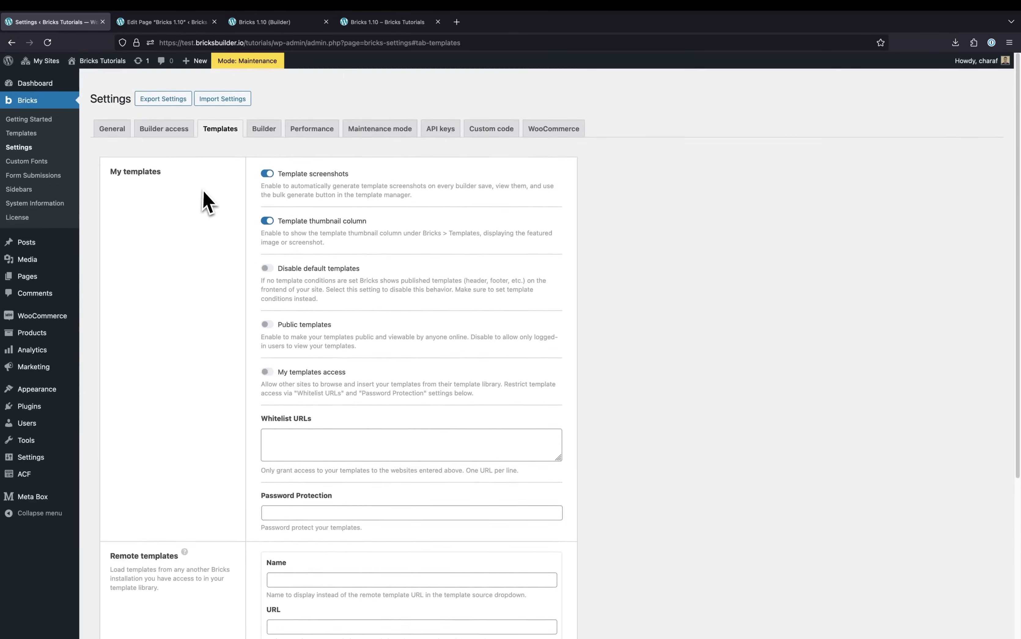
scroll(202, 191, "down", 1)
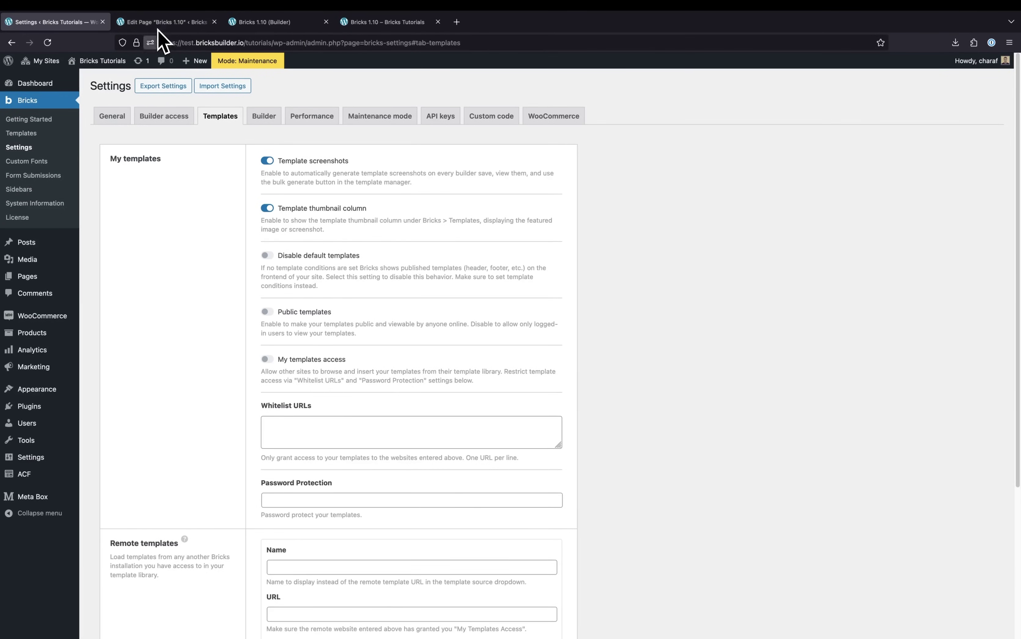
Step: Open the My templates manager in the builder and browse the template cards
left_click(273, 26)
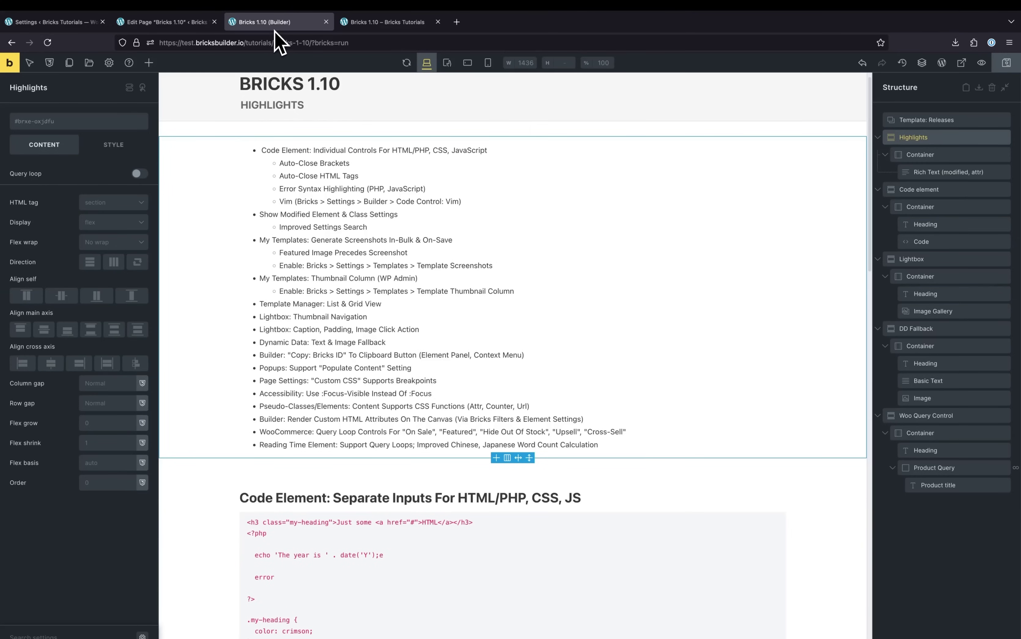
left_click(89, 63)
scroll(407, 349, "down", 1)
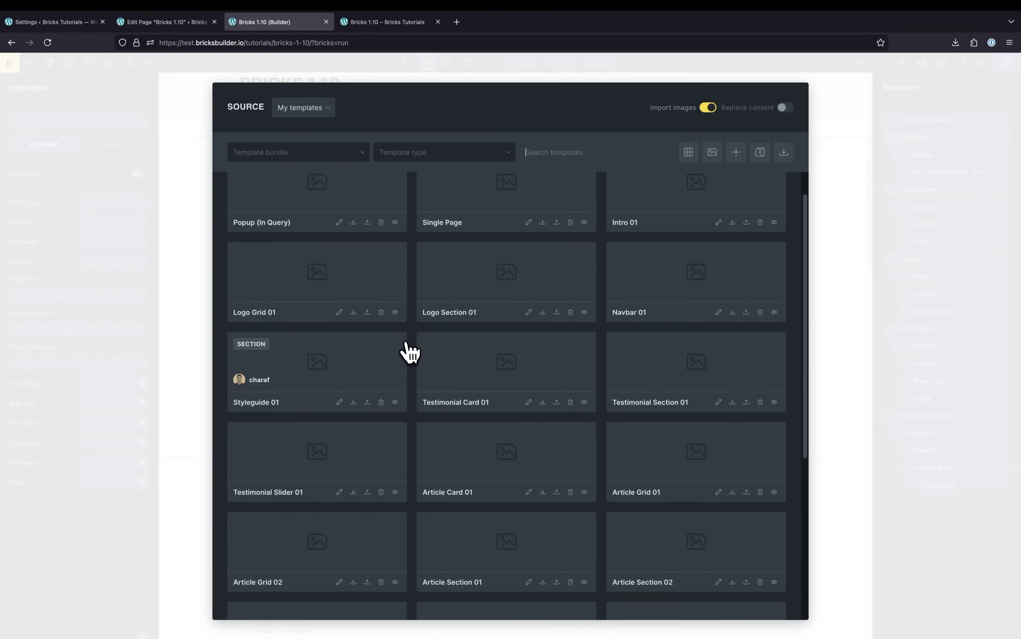
scroll(409, 352, "up", 1)
scroll(408, 352, "down", 8)
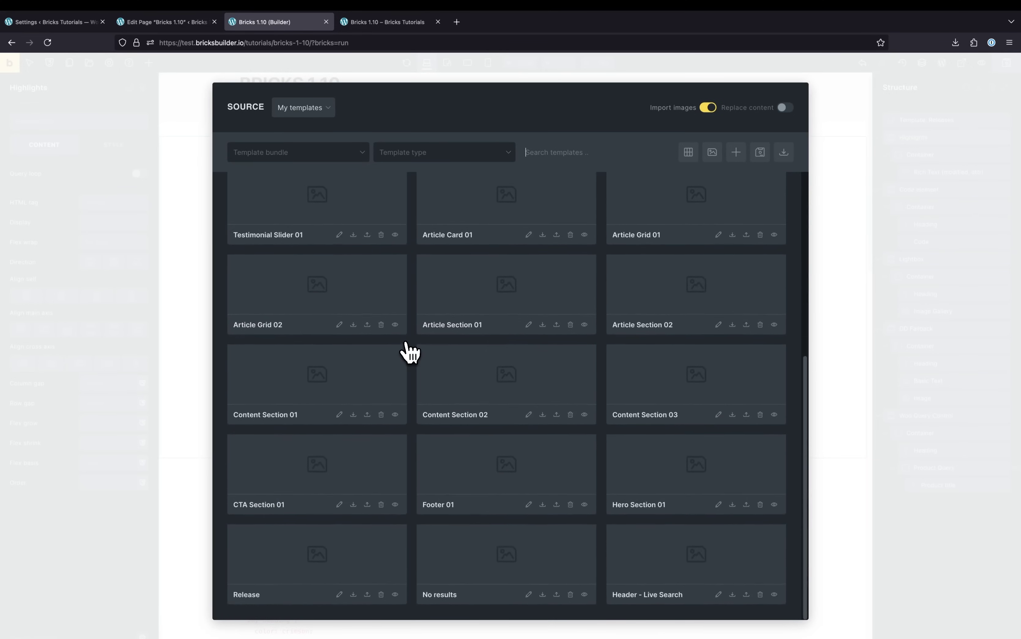
scroll(408, 351, "up", 8)
scroll(629, 247, "down", 8)
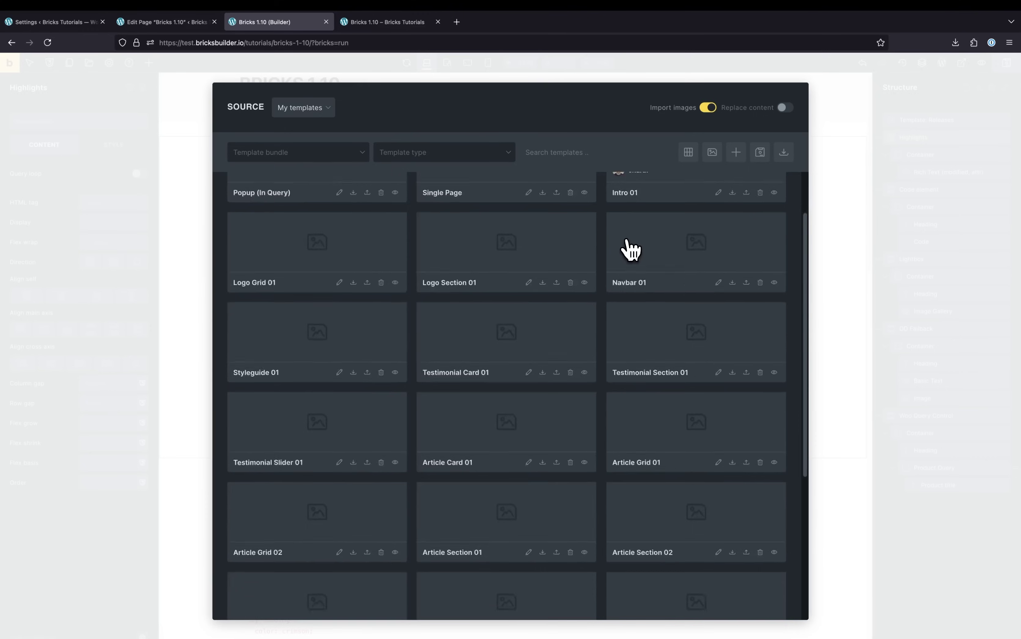
scroll(630, 249, "up", 8)
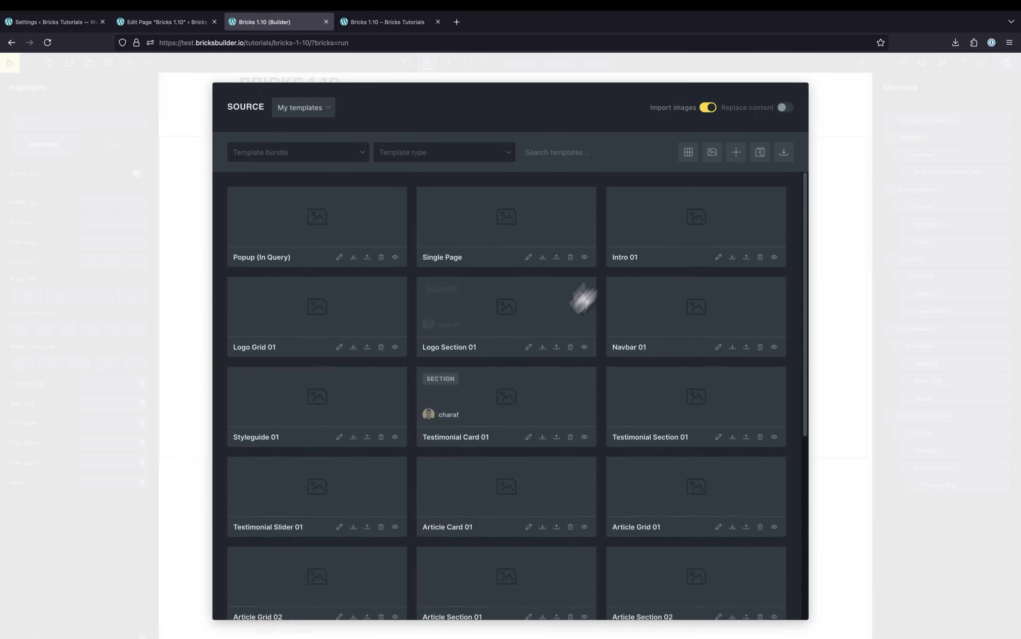
scroll(528, 443, "up", 3)
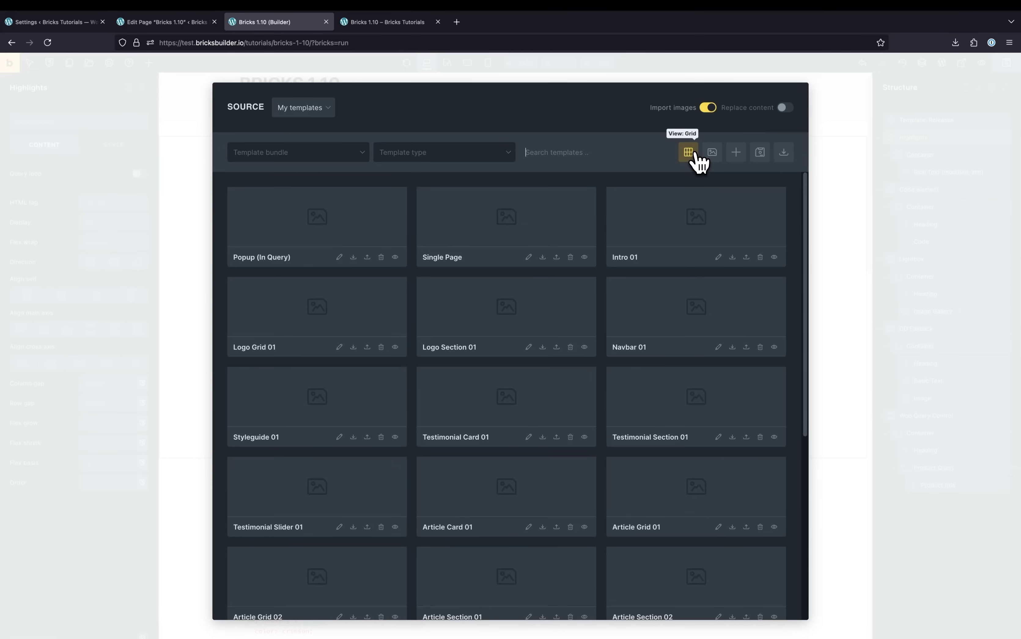
Step: Switch the templates to list view, then back to the grid of cards
left_click(689, 153)
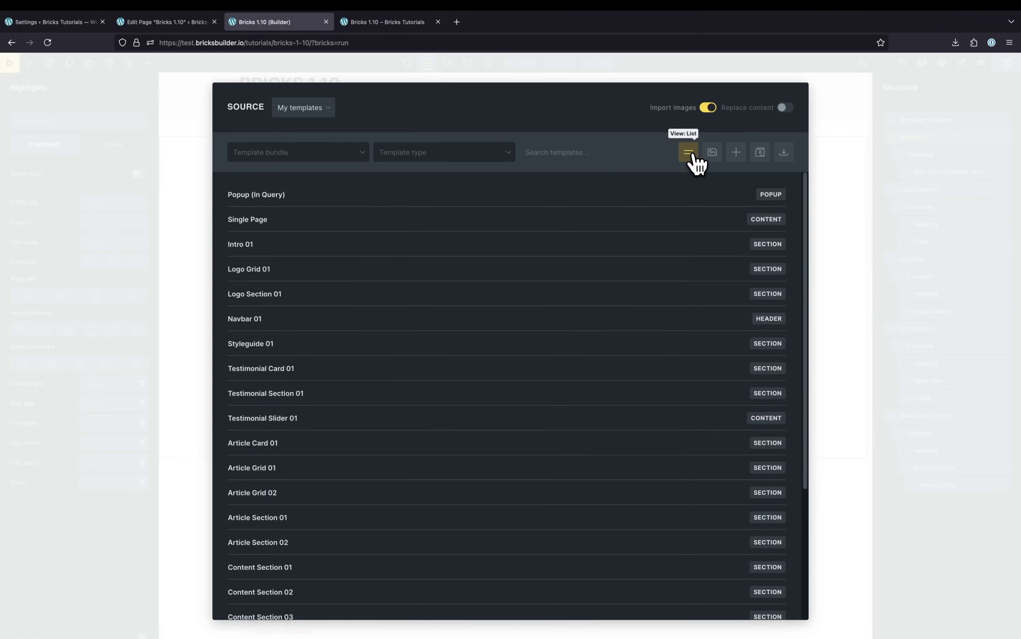
scroll(588, 421, "down", 5)
scroll(590, 423, "up", 5)
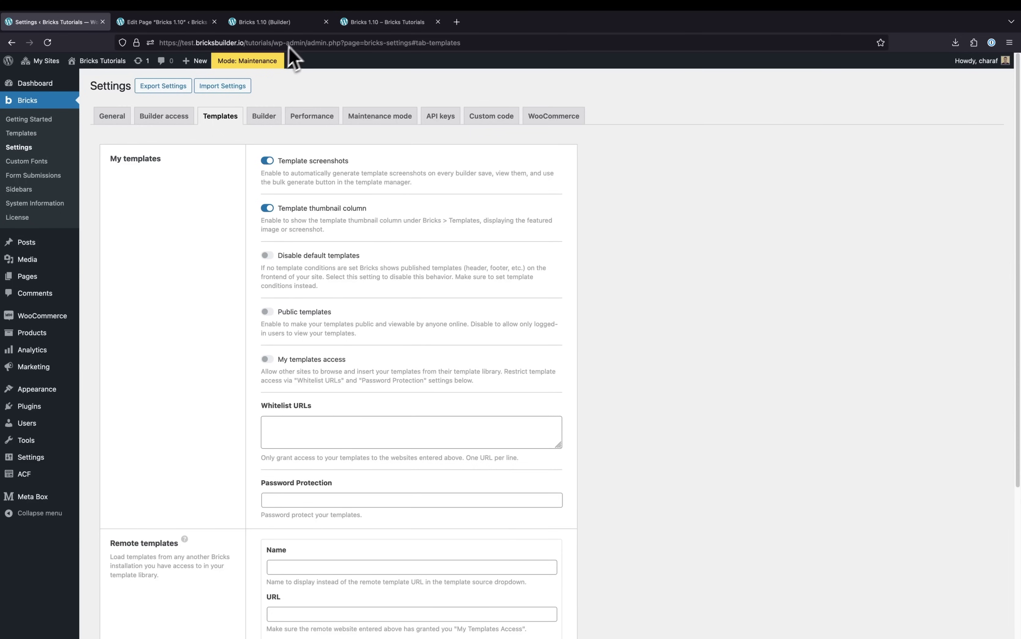
left_click(272, 29)
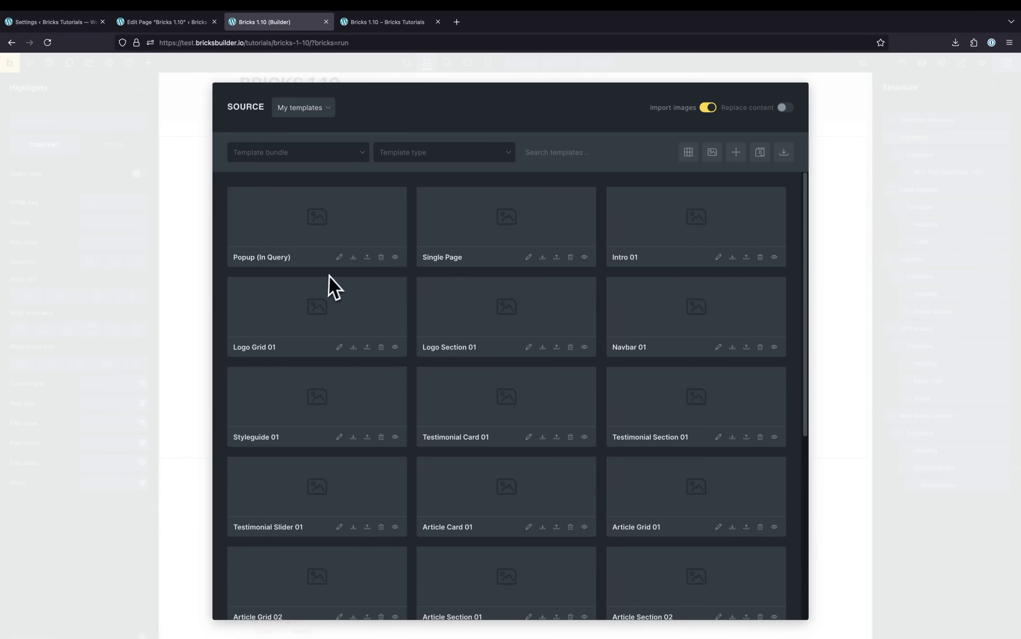
Step: Open and save the Popup (In Query) template, then view its new thumbnail in My templates
left_click(339, 259)
left_click(574, 379)
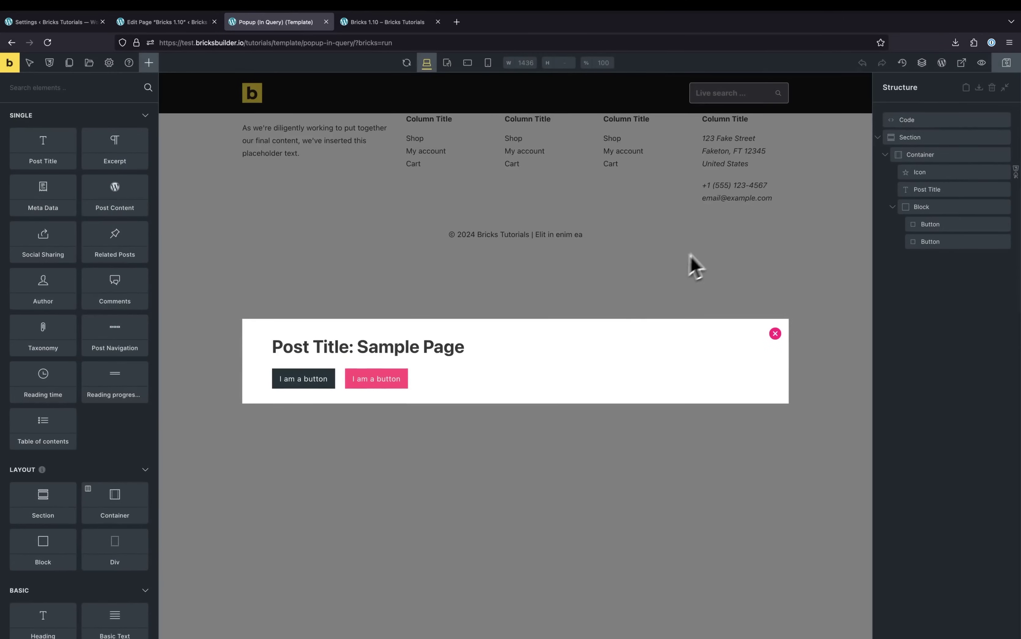
key("ctrl+s")
left_click(90, 63)
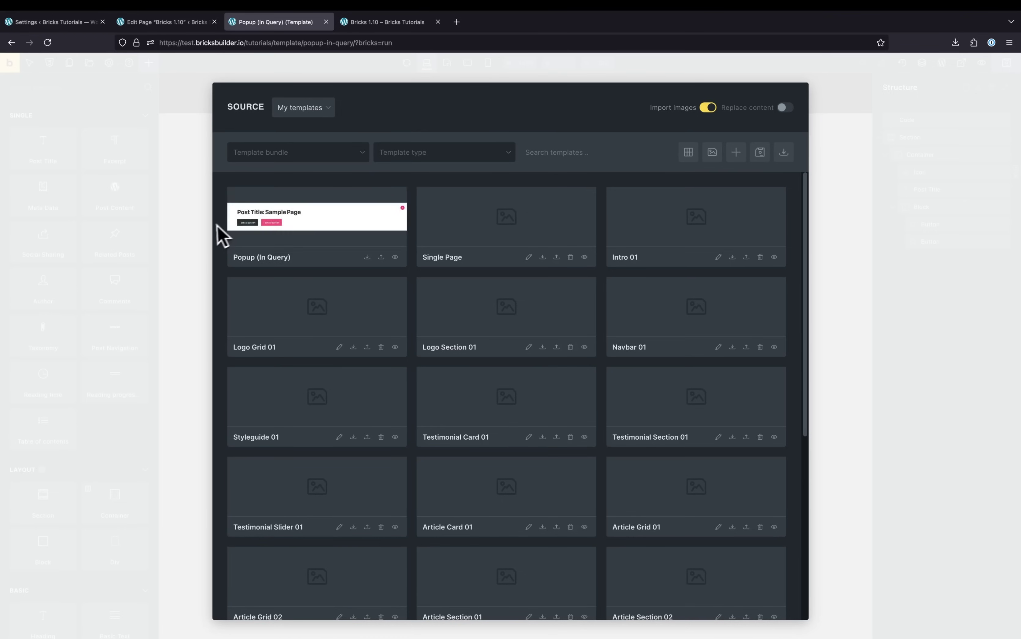
Step: Give the popup's Section a red #f44336 background, save it, and check its template thumbnail
left_click(209, 239)
left_click(909, 136)
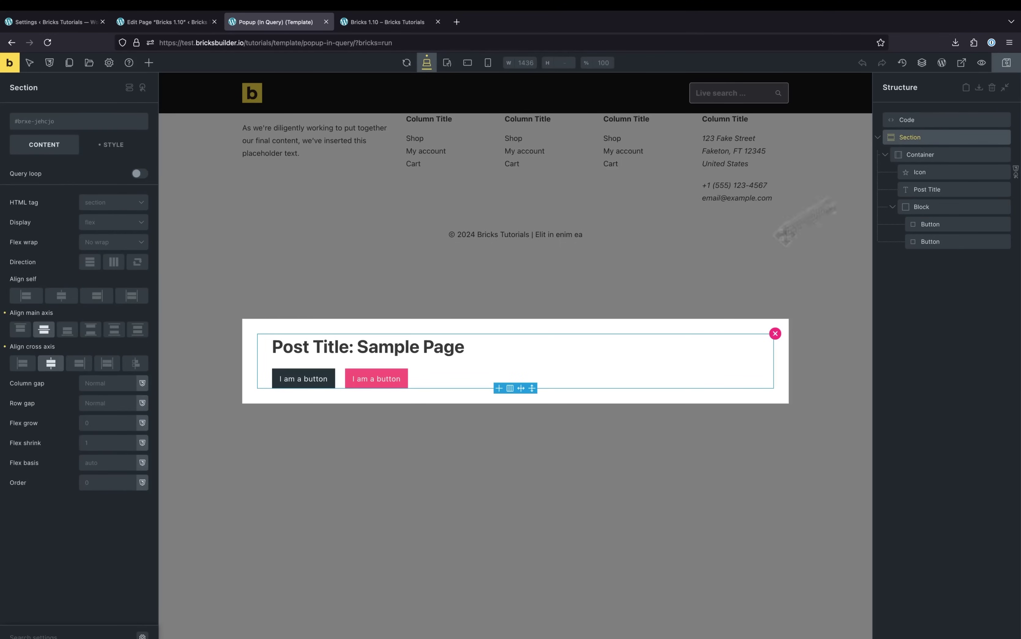
left_click(135, 149)
left_click(104, 227)
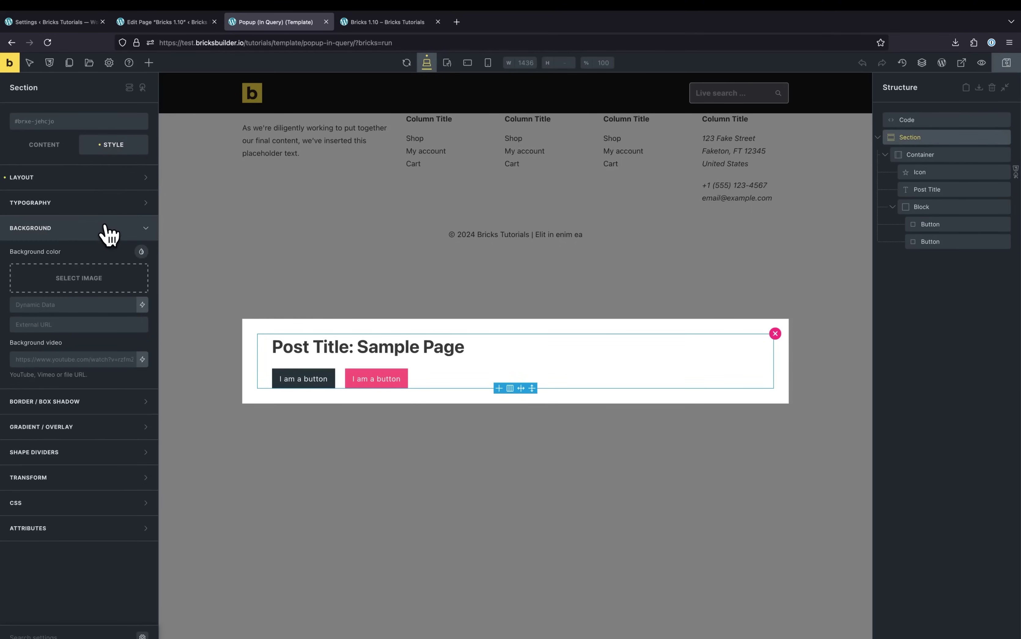
left_click(141, 251)
left_click(55, 291)
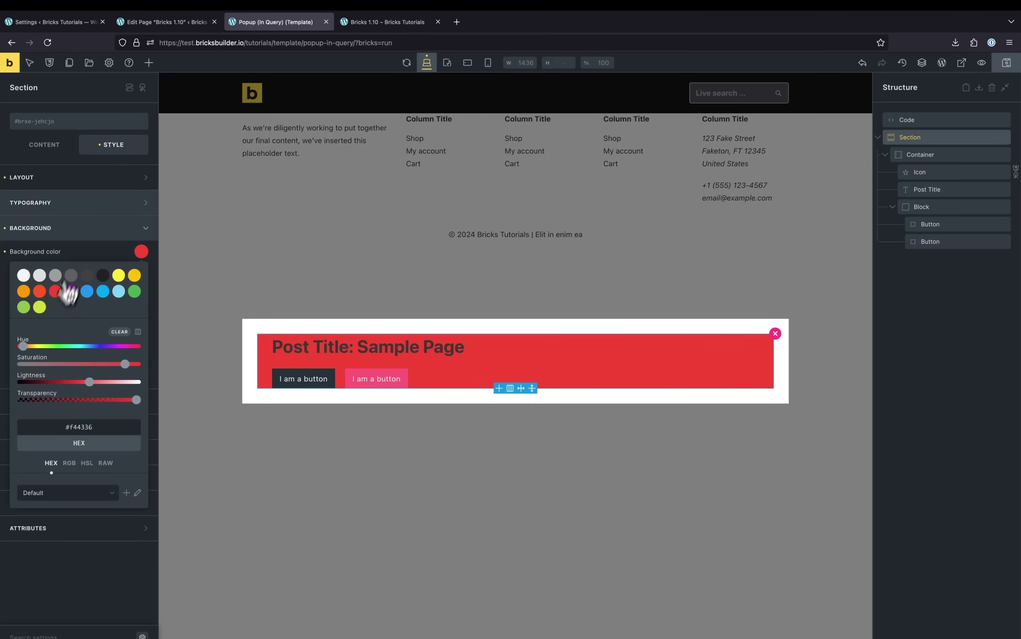
key("ctrl+s")
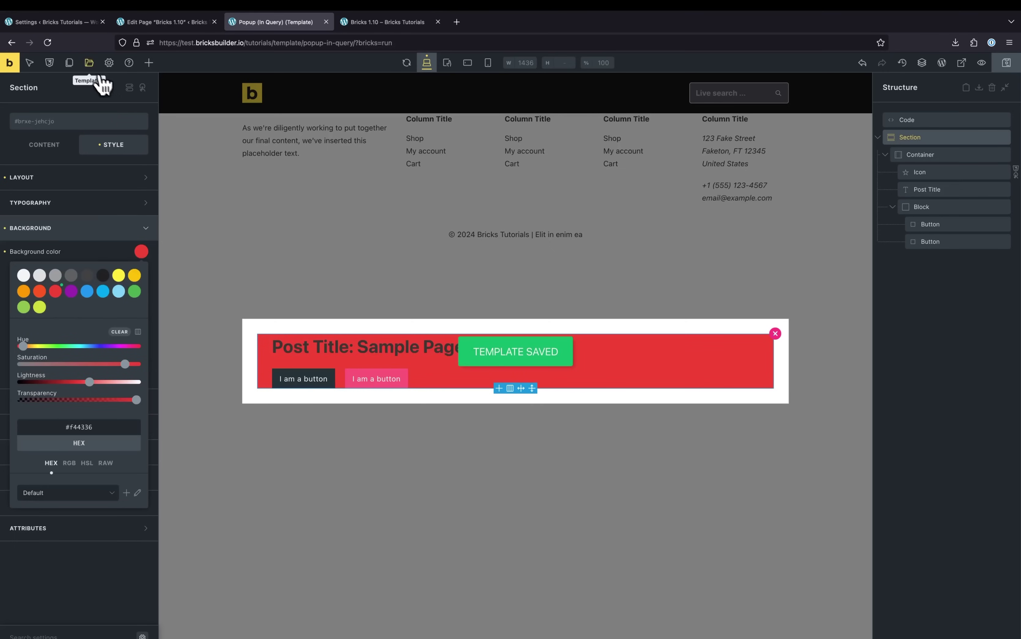
left_click(88, 65)
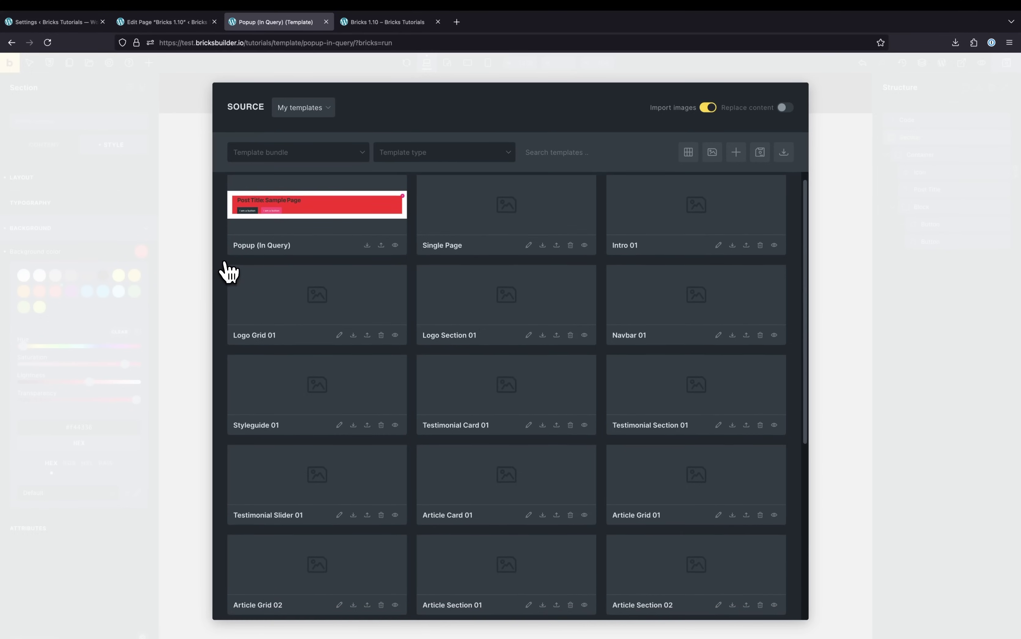
Step: Generate screenshots for all My templates entries, then close and reopen the library to see them
scroll(292, 335, "down", 5)
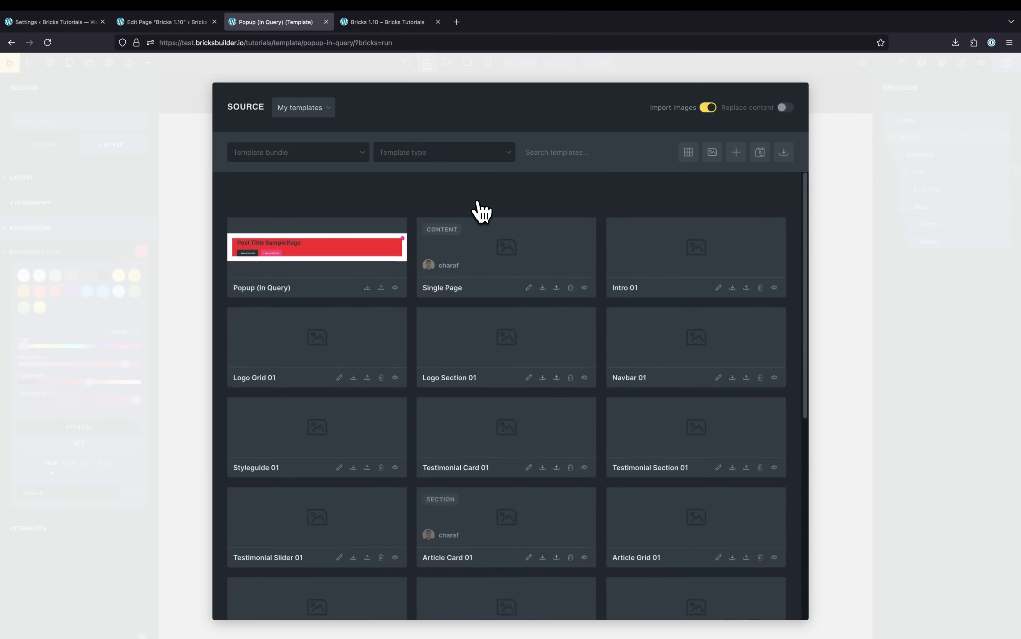
scroll(482, 296, "down", 9)
scroll(484, 507, "up", 8)
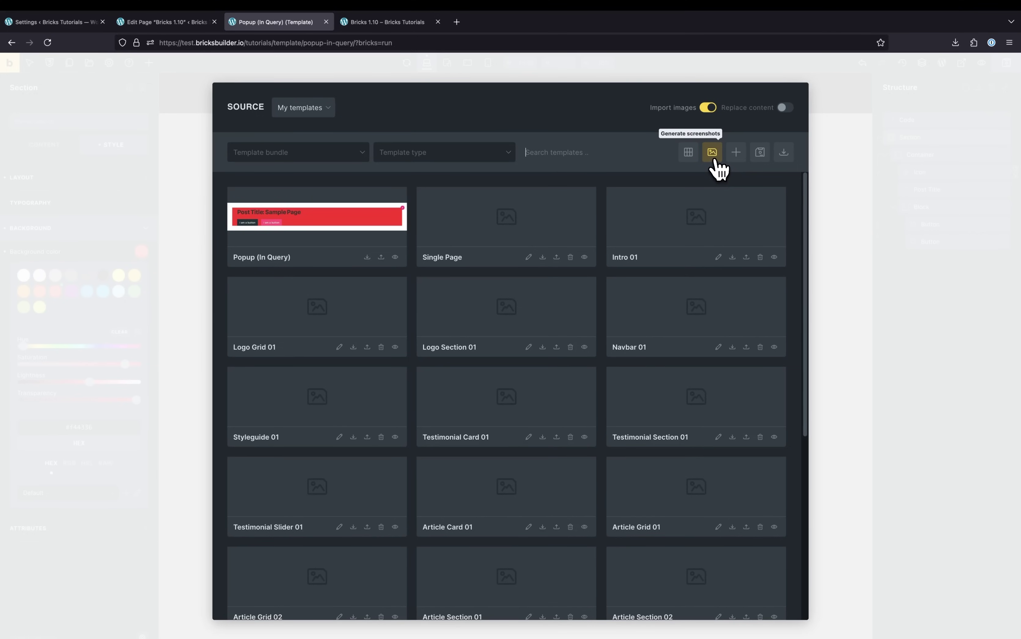
scroll(549, 360, "down", 2)
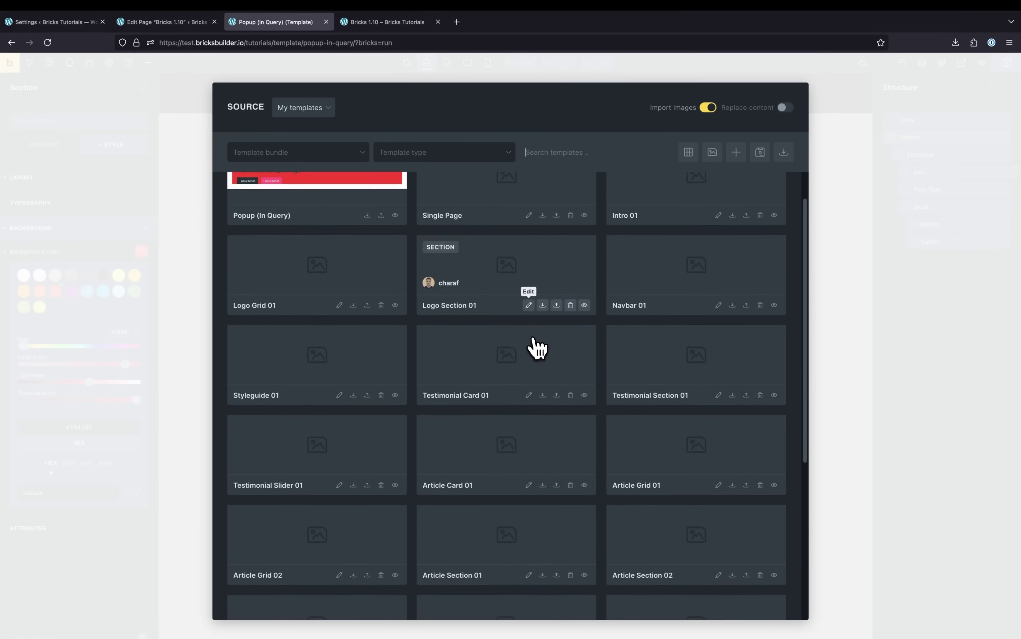
scroll(483, 353, "up", 2)
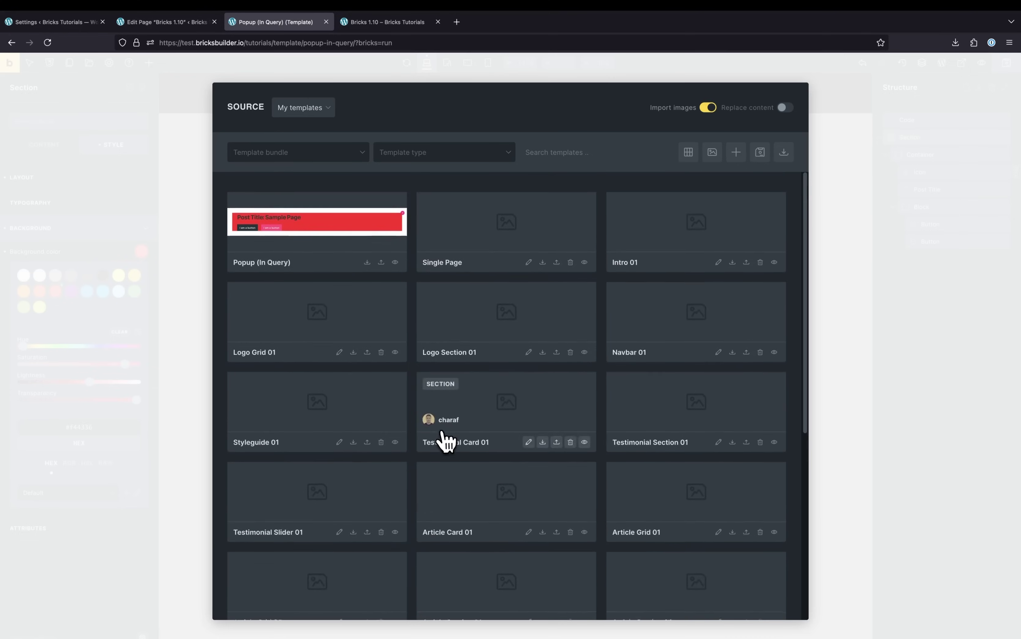
scroll(633, 228, "down", 10)
scroll(637, 225, "up", 10)
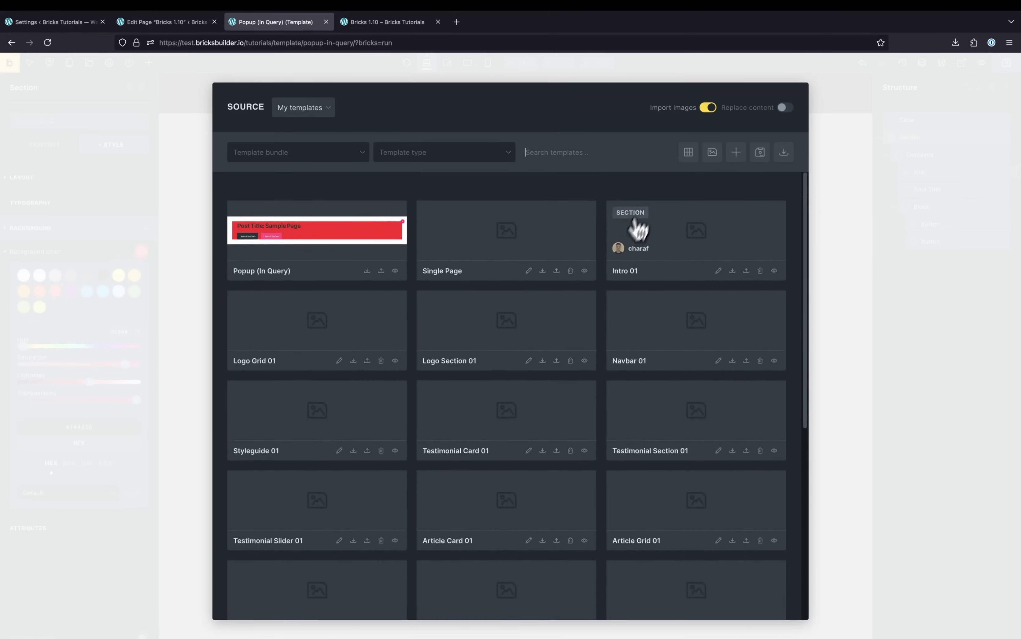
left_click(714, 159)
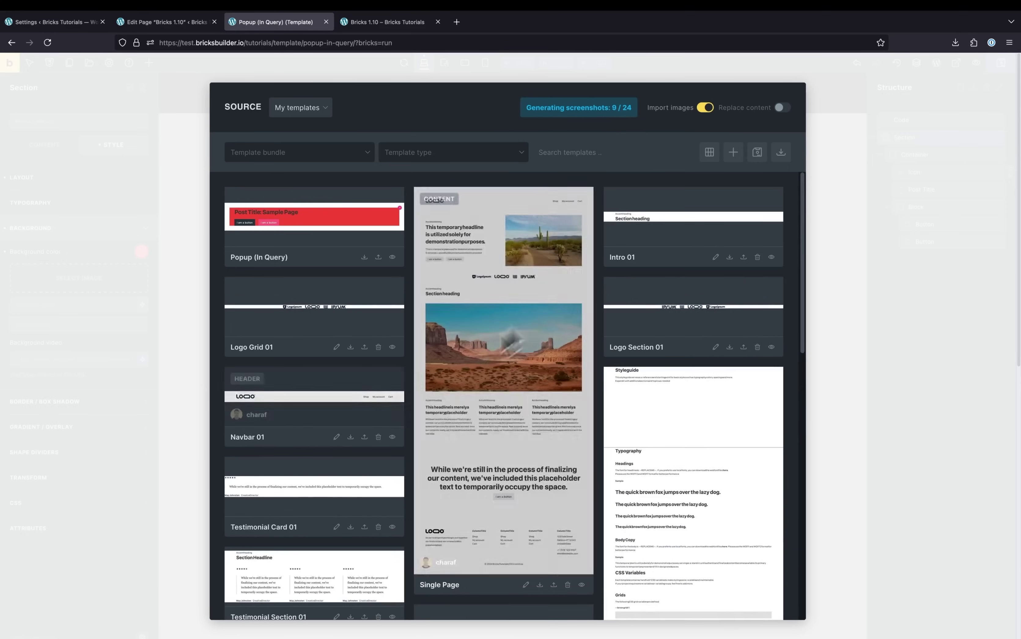
left_click(143, 498)
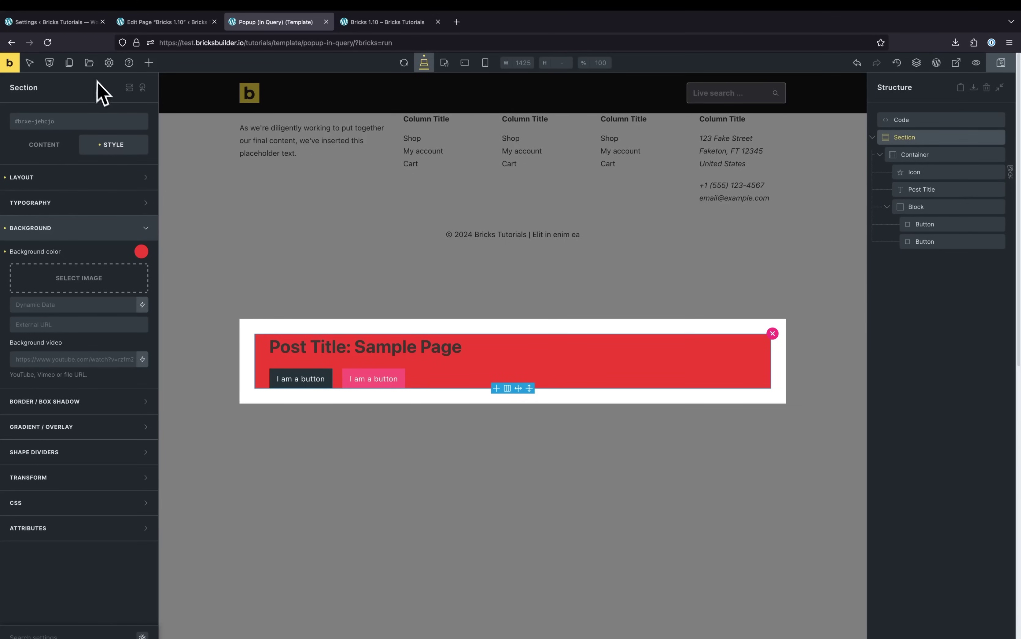
left_click(90, 70)
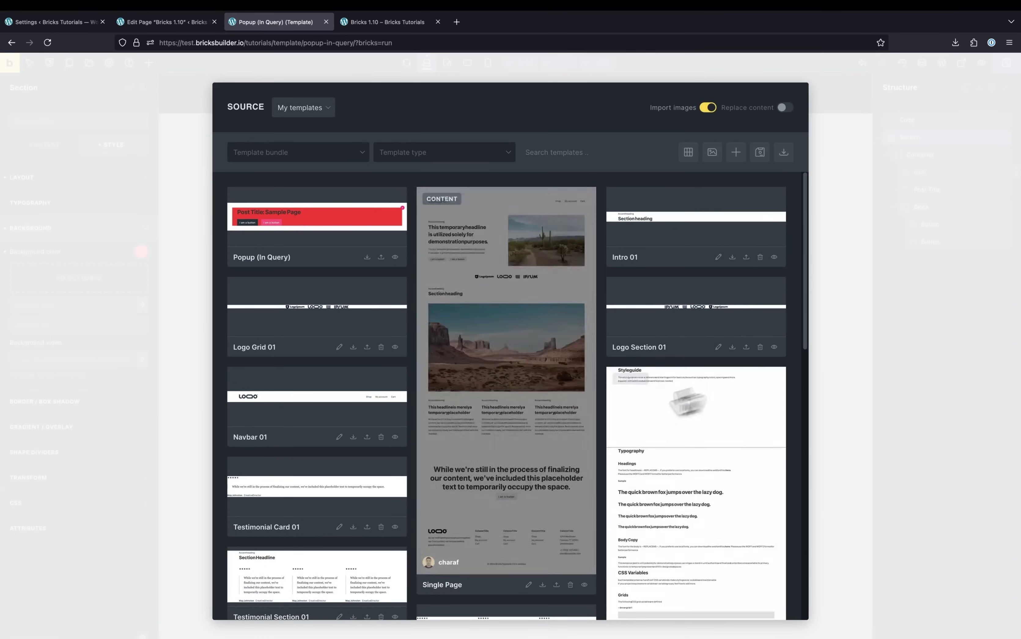
Step: Browse the new template thumbnails and filter the library by Template type to Header
scroll(520, 448, "down", 15)
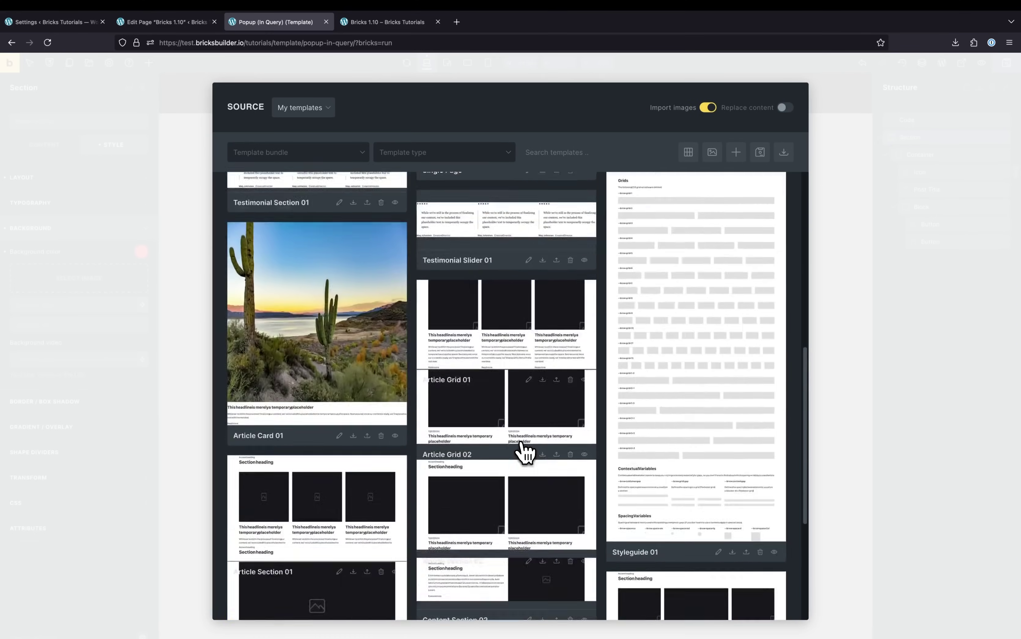
scroll(522, 450, "up", 15)
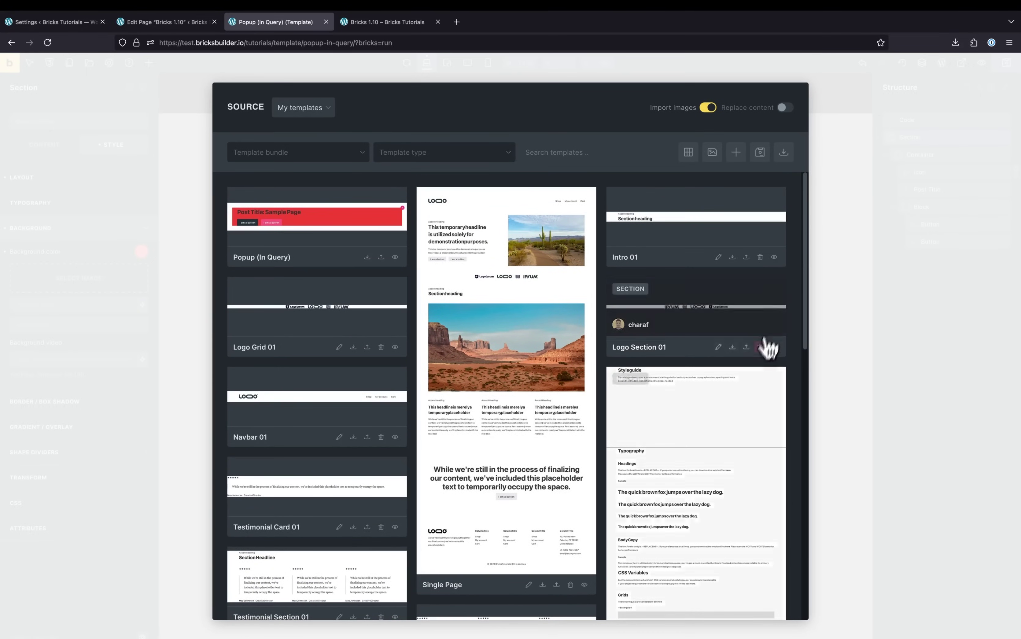
scroll(710, 472, "down", 2)
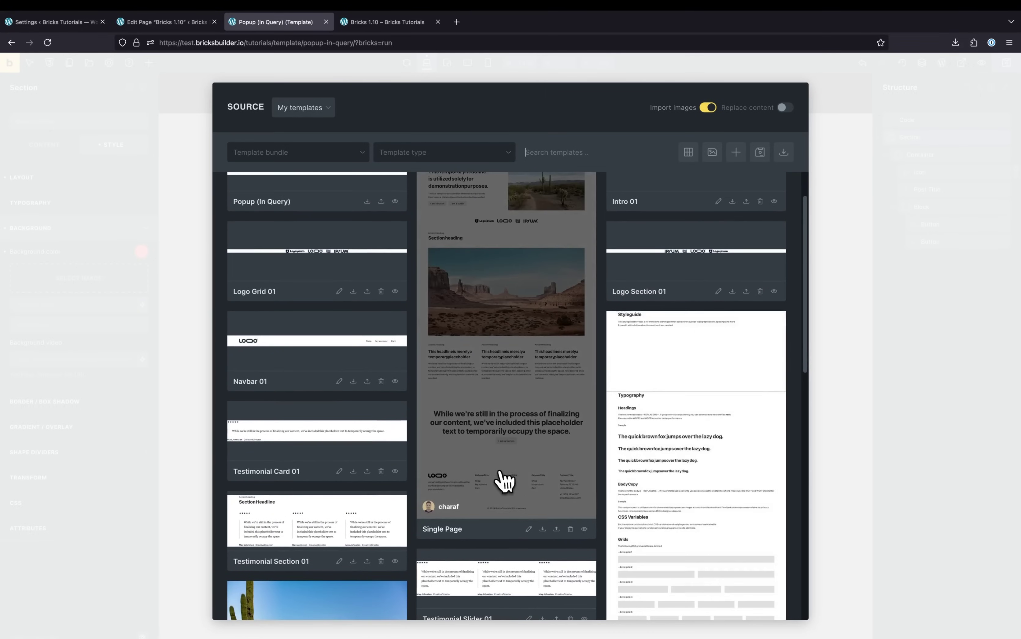
scroll(502, 480, "up", 3)
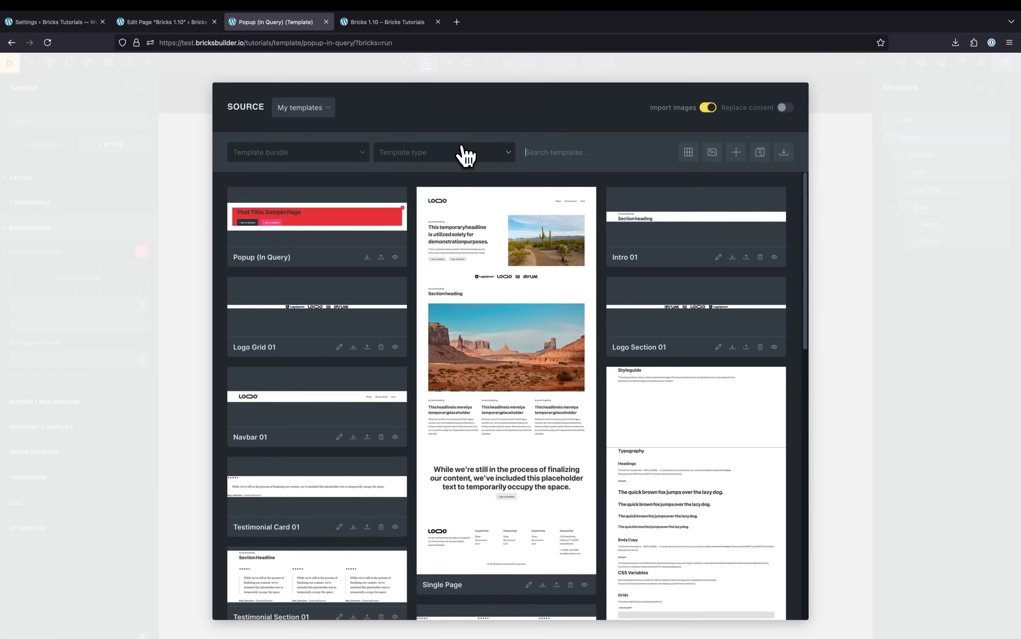
left_click(467, 159)
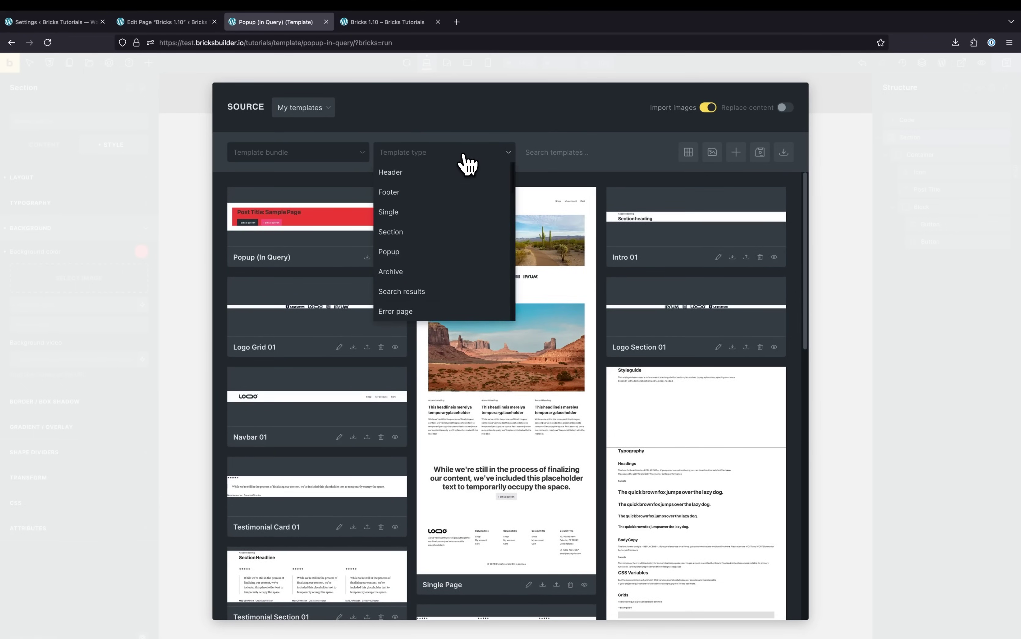
left_click(408, 178)
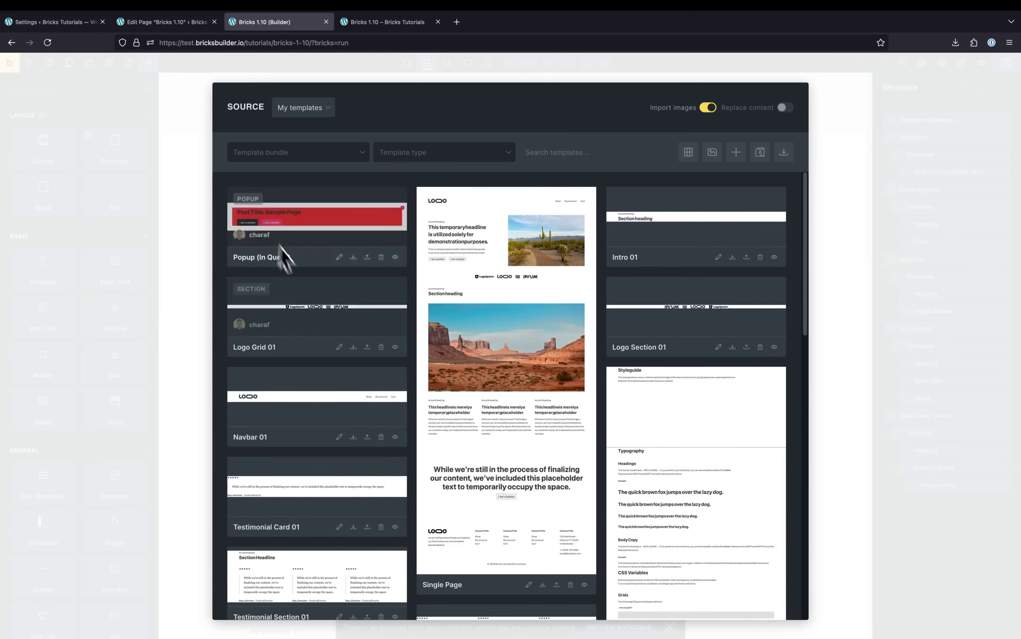
Step: Close the template library and return to the Bricks Settings Templates tab in WordPress admin
scroll(429, 433, "down", 1)
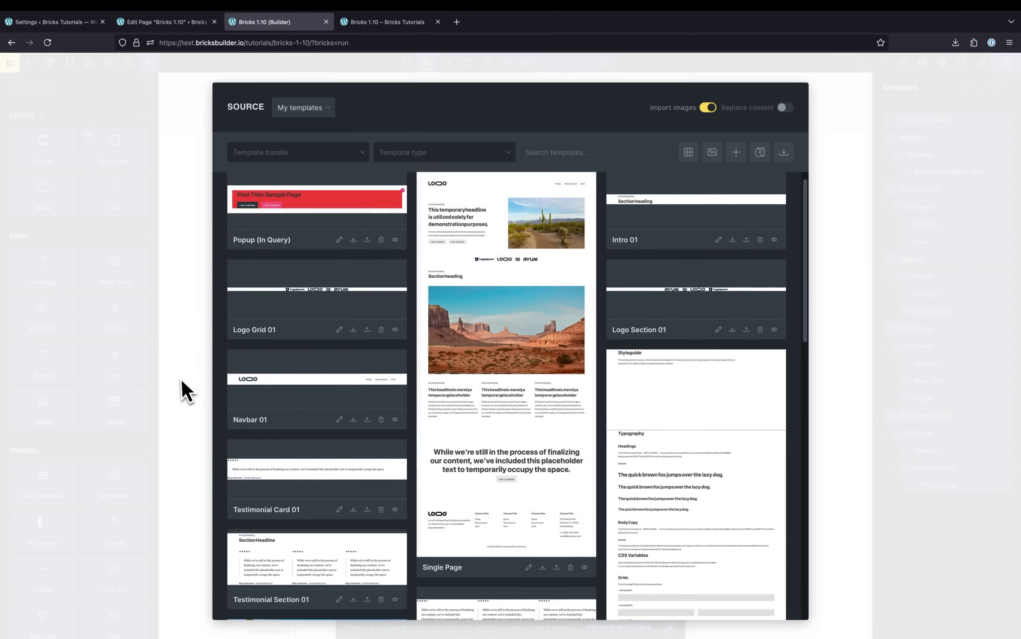
scroll(253, 372, "down", 10)
scroll(262, 372, "down", 2)
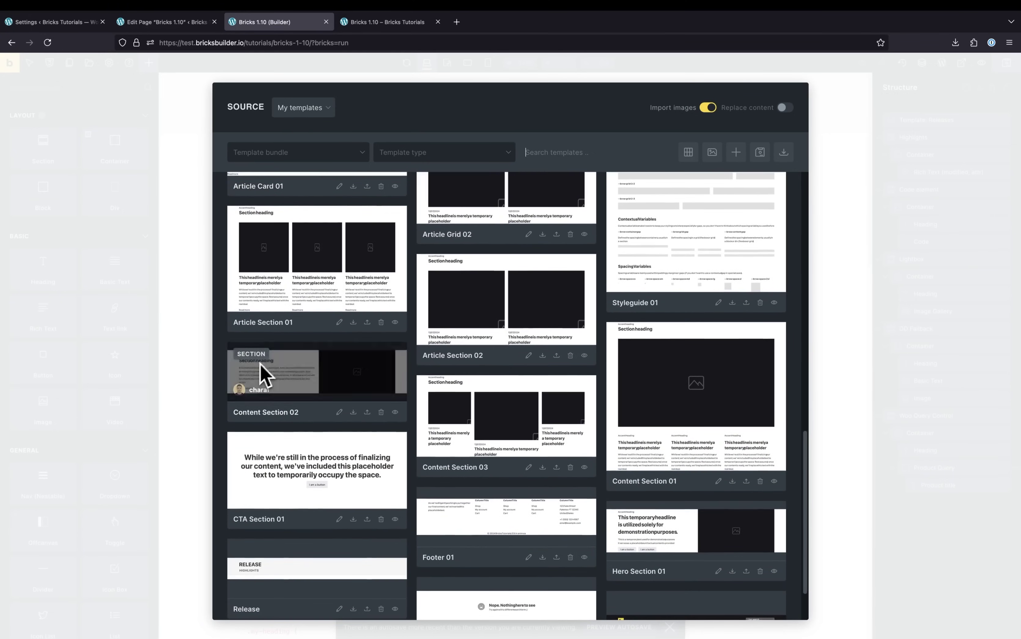
left_click(159, 361)
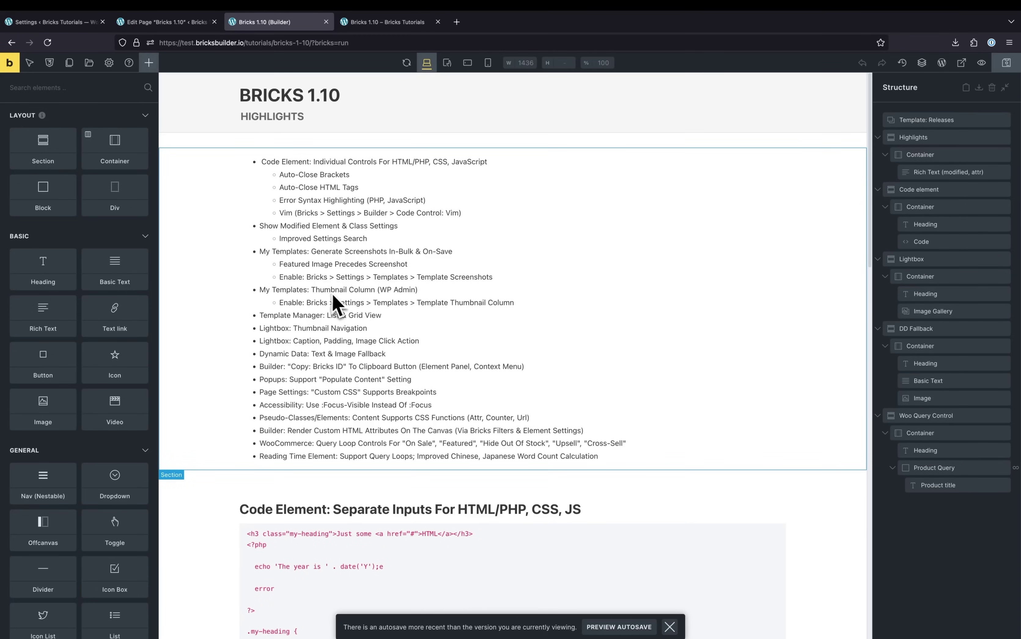
left_click(87, 25)
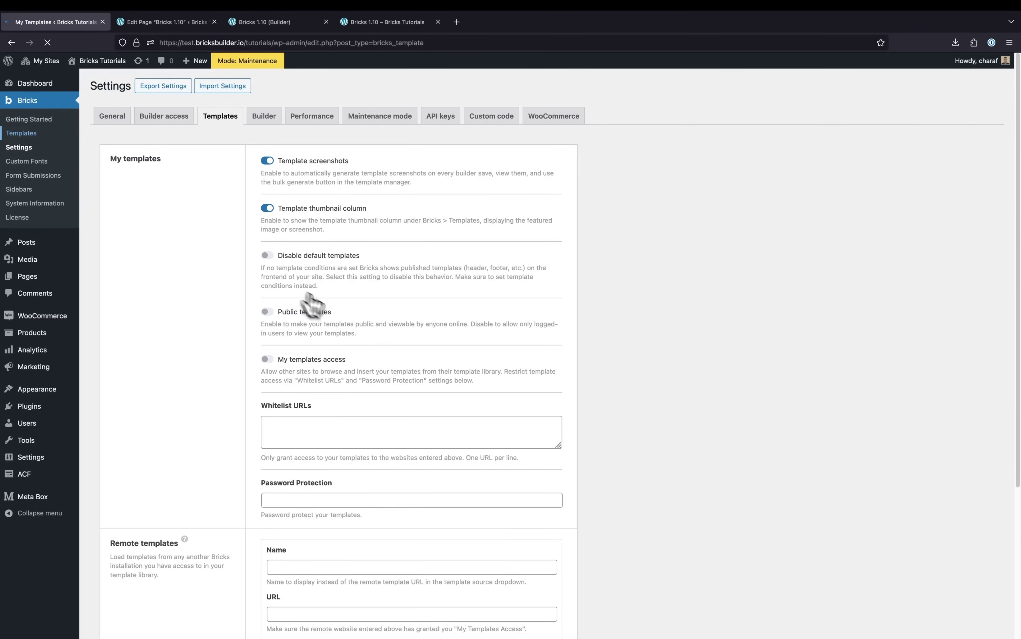
Step: Scroll through the My Templates admin list to review its thumbnail column
scroll(331, 320, "down", 2)
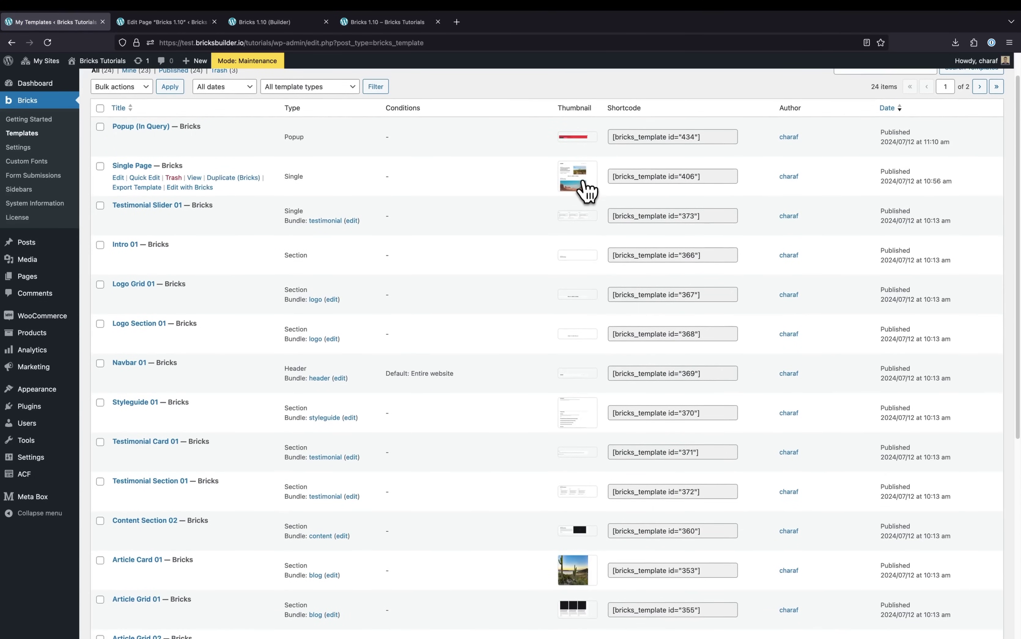
scroll(588, 192, "down", 8)
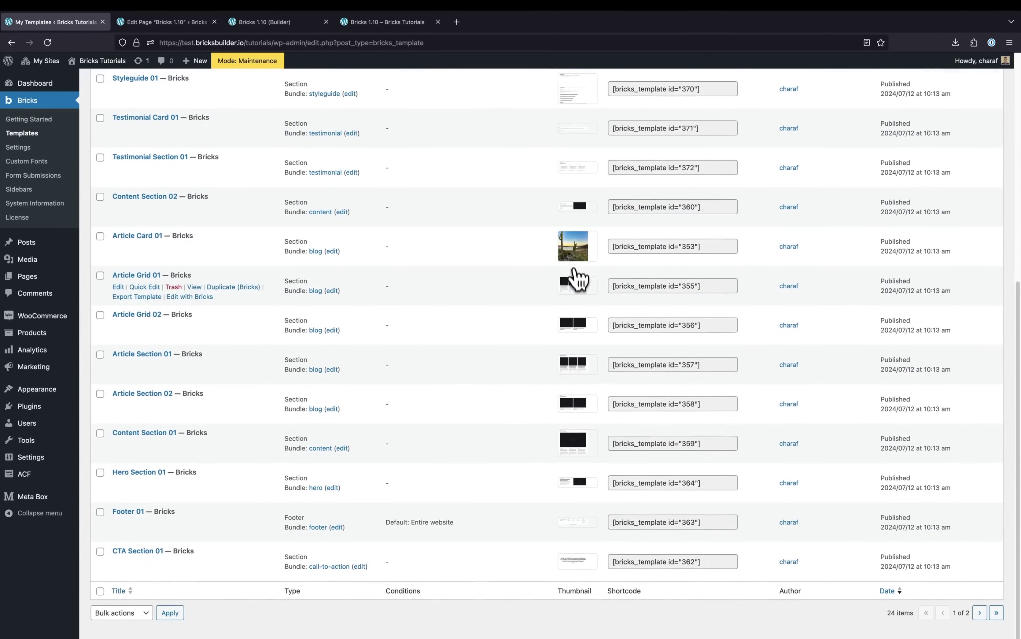
scroll(586, 244, "up", 10)
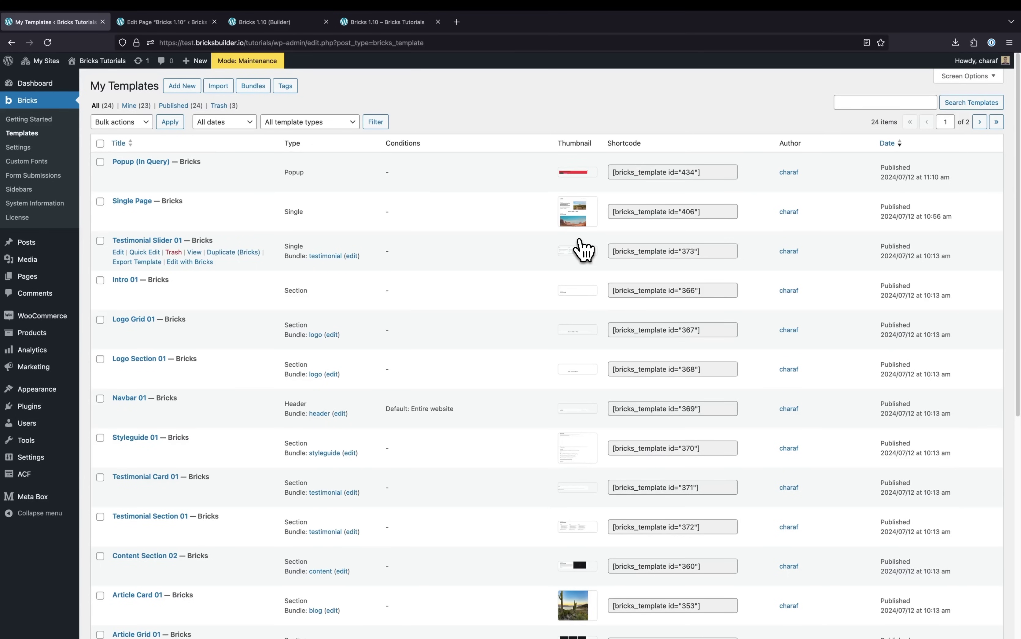
scroll(590, 235, "down", 2)
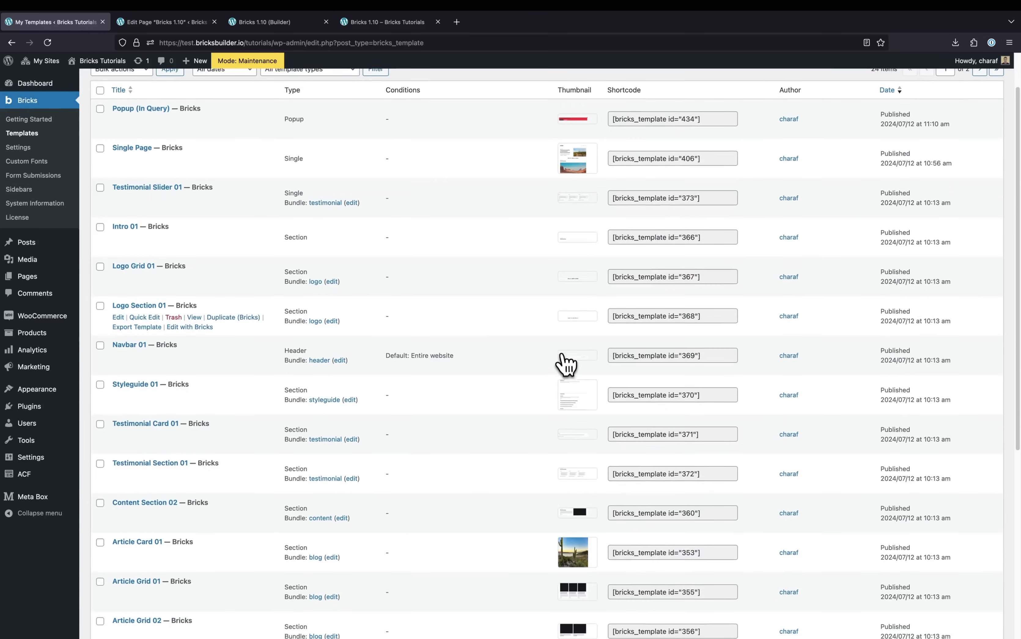
Step: Preview the Single Page template from its thumbnail, then close the preview tab
left_click(590, 170)
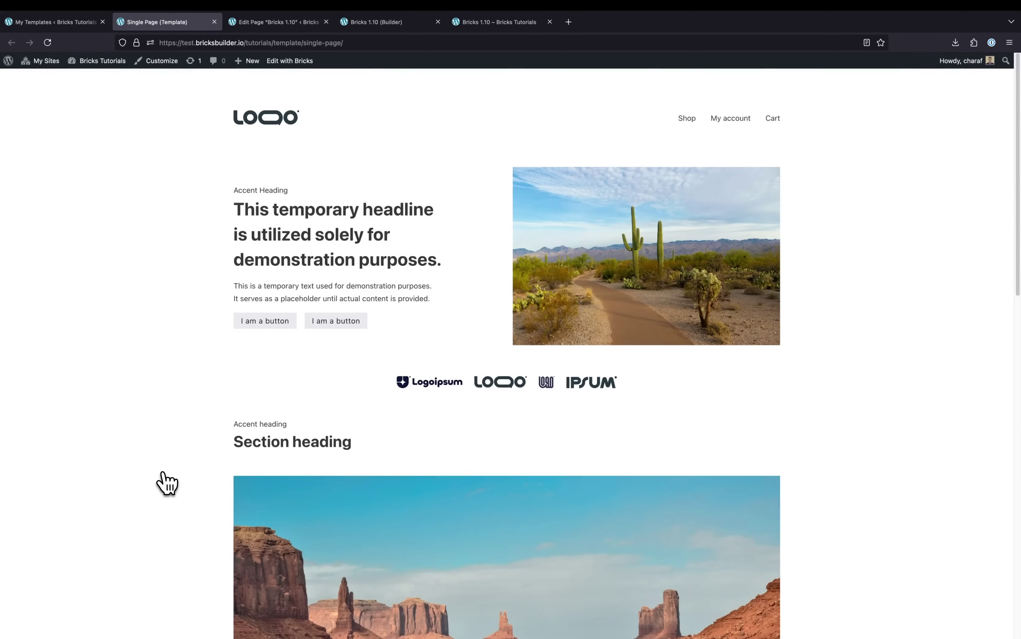
scroll(165, 484, "down", 8)
scroll(160, 484, "up", 4)
key("super+w")
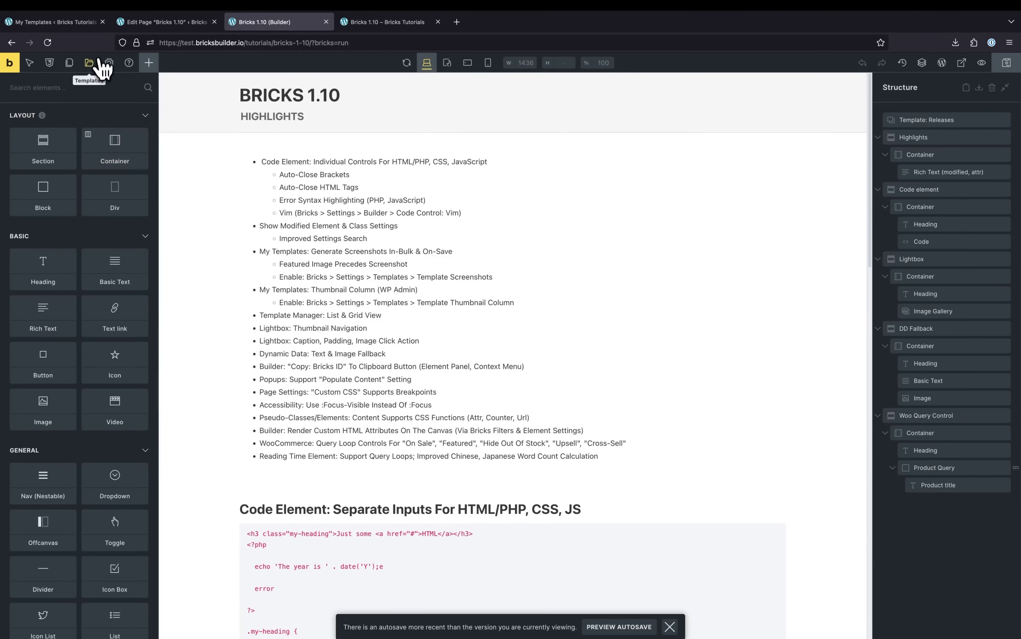
Step: Switch the template library from View: Grid to list view
left_click(90, 63)
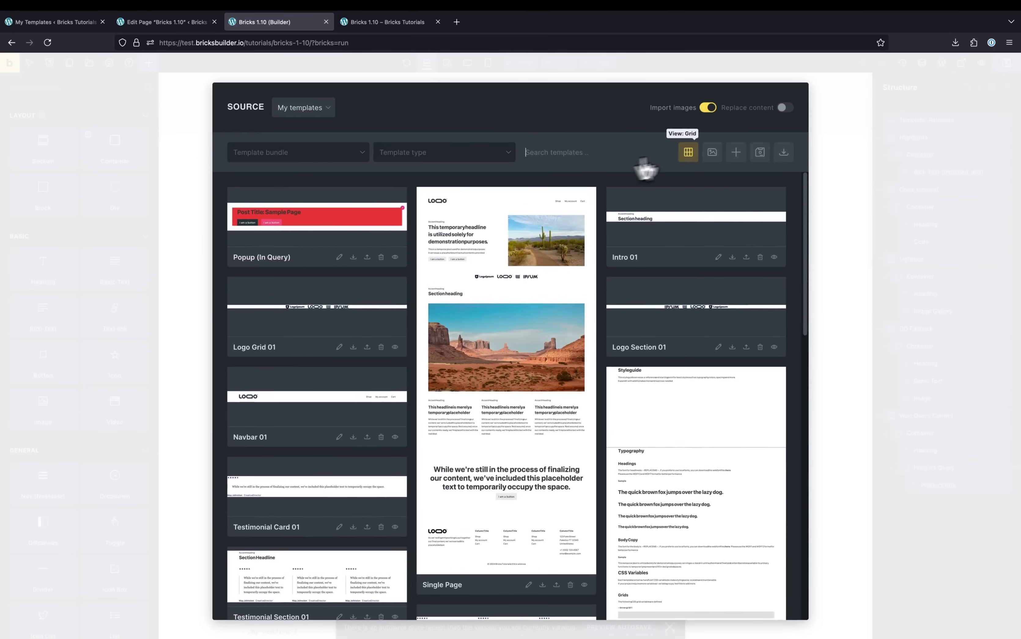
scroll(680, 211, "down", 12)
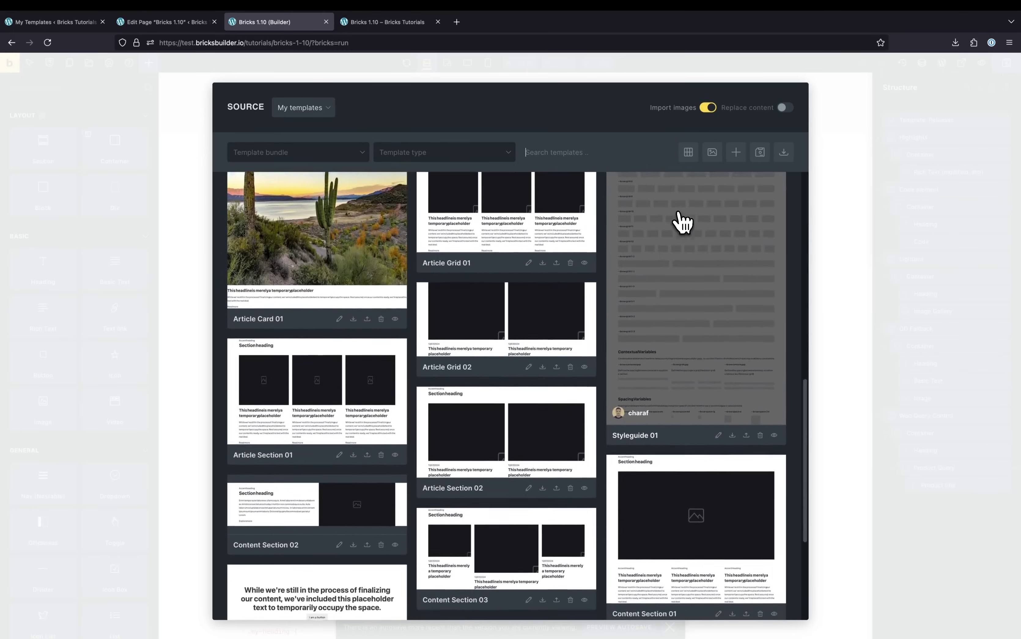
scroll(681, 222, "up", 5)
scroll(680, 219, "up", 8)
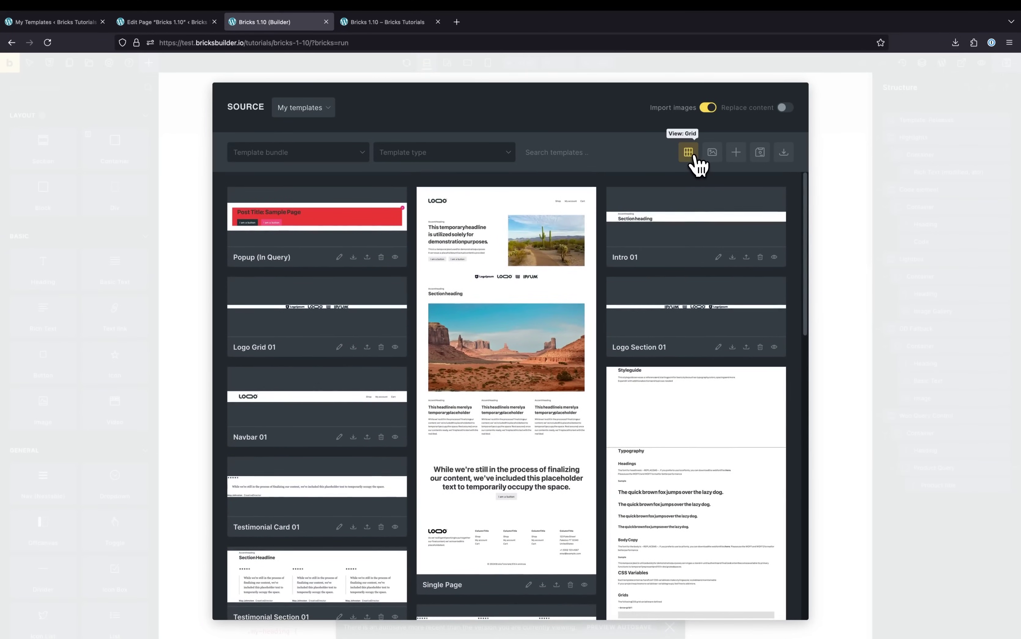
scroll(511, 444, "down", 9)
scroll(511, 444, "up", 3)
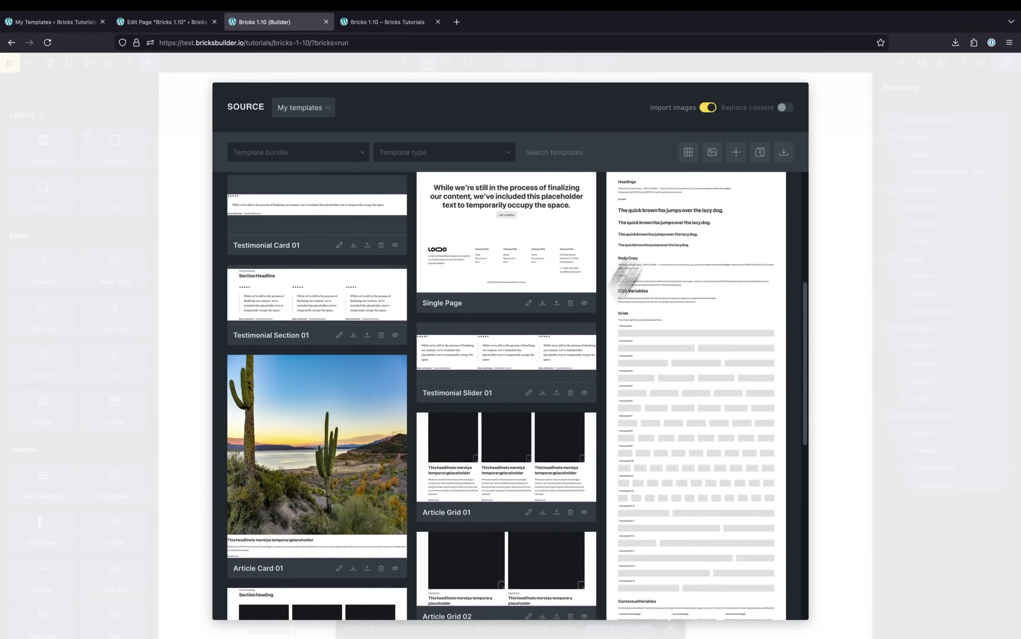
left_click(689, 153)
scroll(441, 448, "down", 5)
scroll(442, 448, "up", 5)
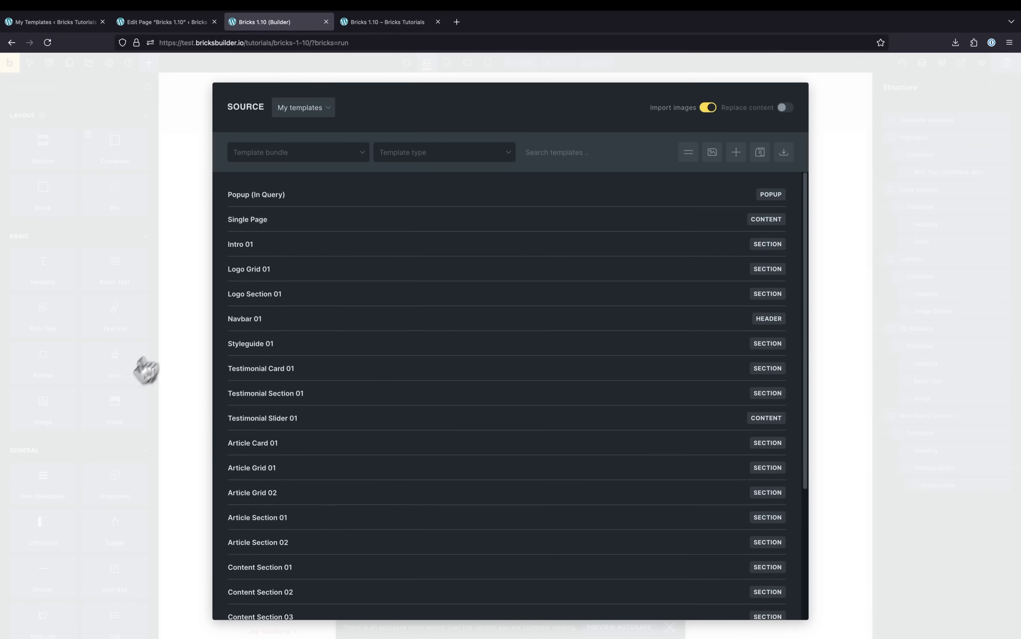
Step: Close and reopen the library to confirm list view persists, then close it
left_click(208, 313)
left_click(91, 69)
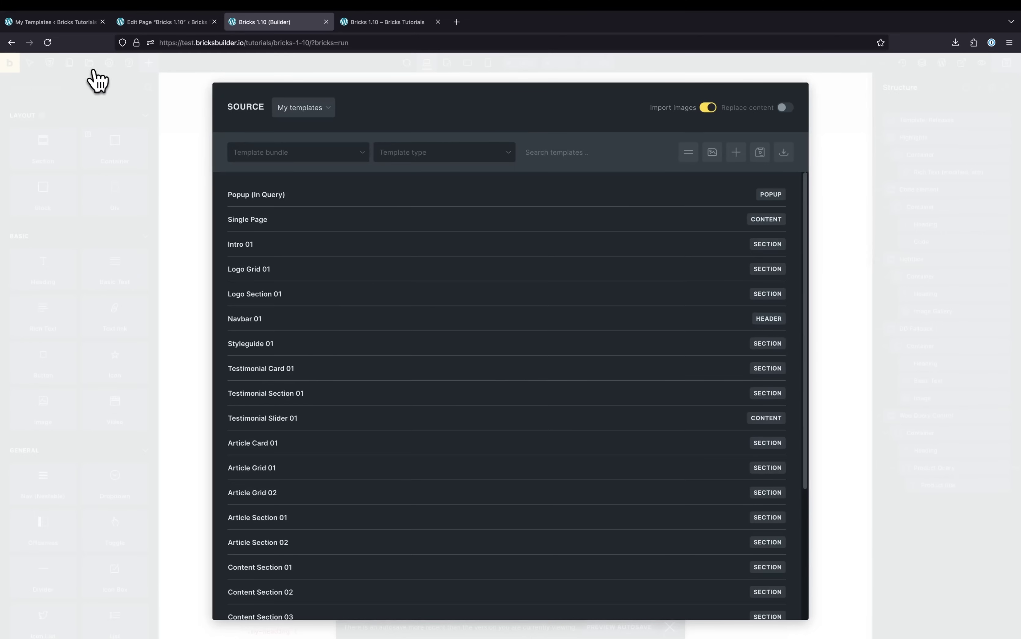
scroll(358, 358, "down", 5)
scroll(359, 359, "up", 5)
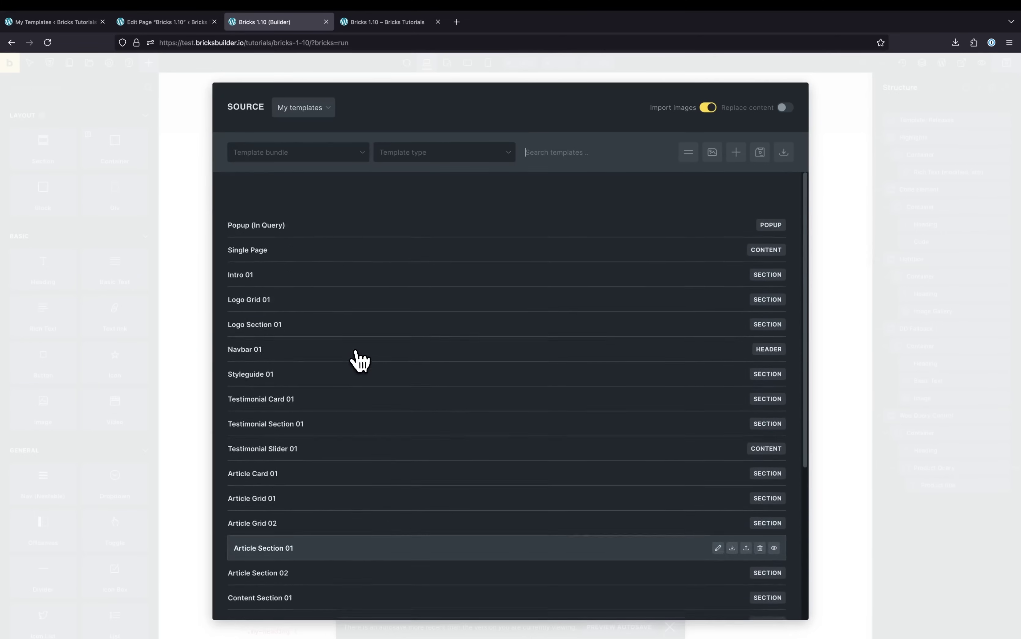
left_click(144, 358)
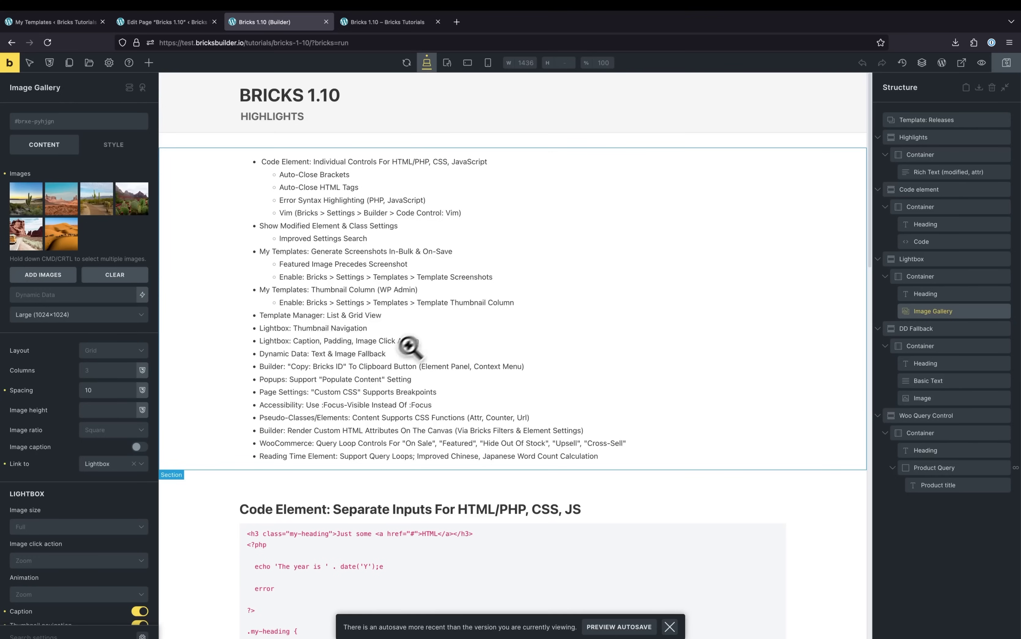
Step: Bring the Lightbox: Thmbnail Navigation gallery into view and scroll its Image Gallery settings to the top
scroll(294, 404, "down", 15)
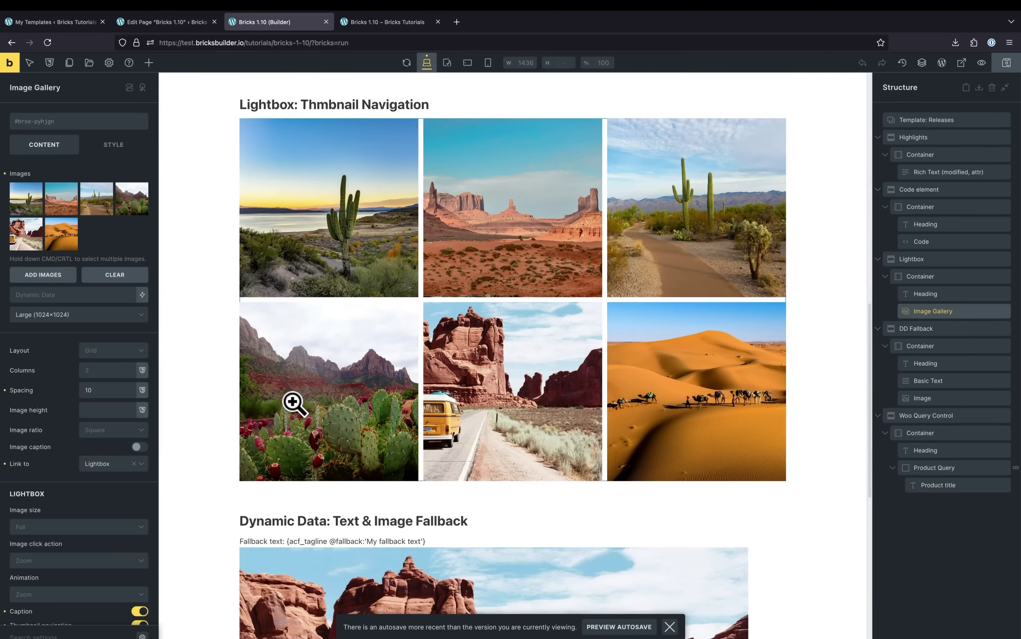
left_click(951, 313)
scroll(74, 547, "down", 3)
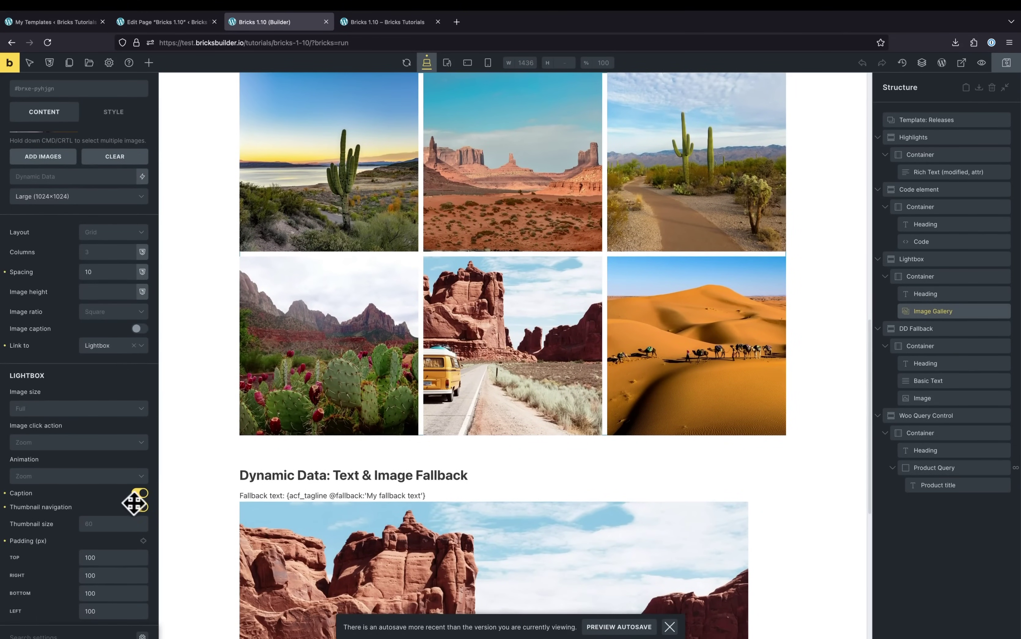
scroll(93, 513, "down", 1)
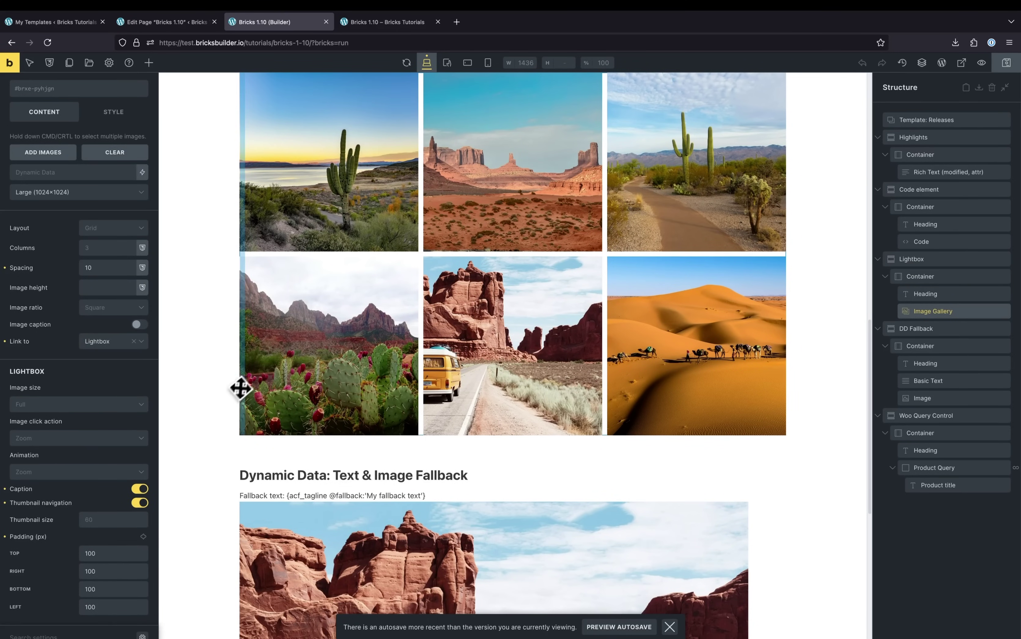
scroll(244, 382, "up", 2)
scroll(95, 365, "up", 3)
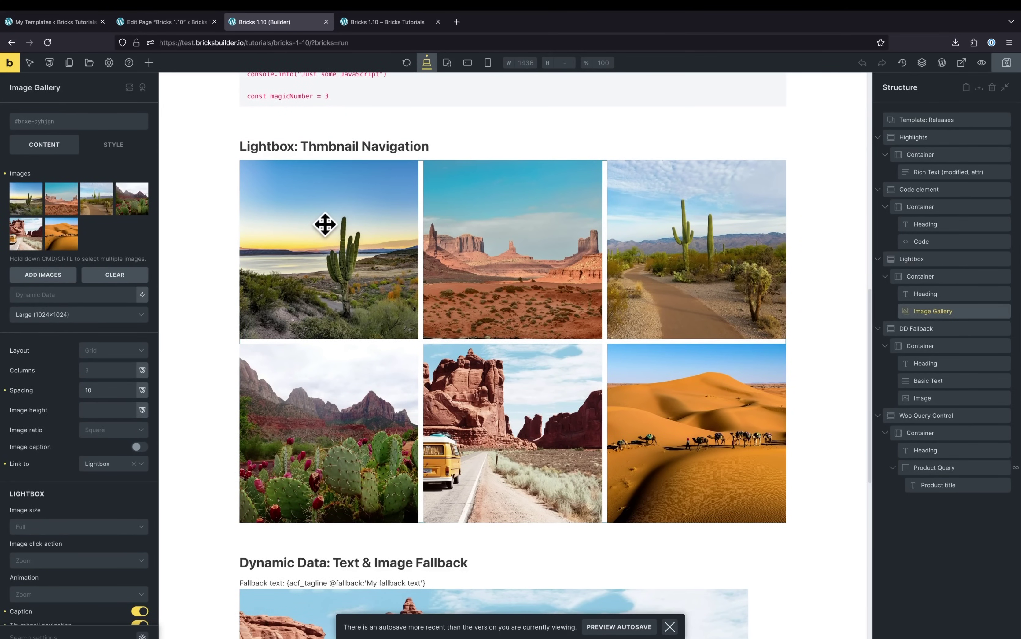
left_click(392, 20)
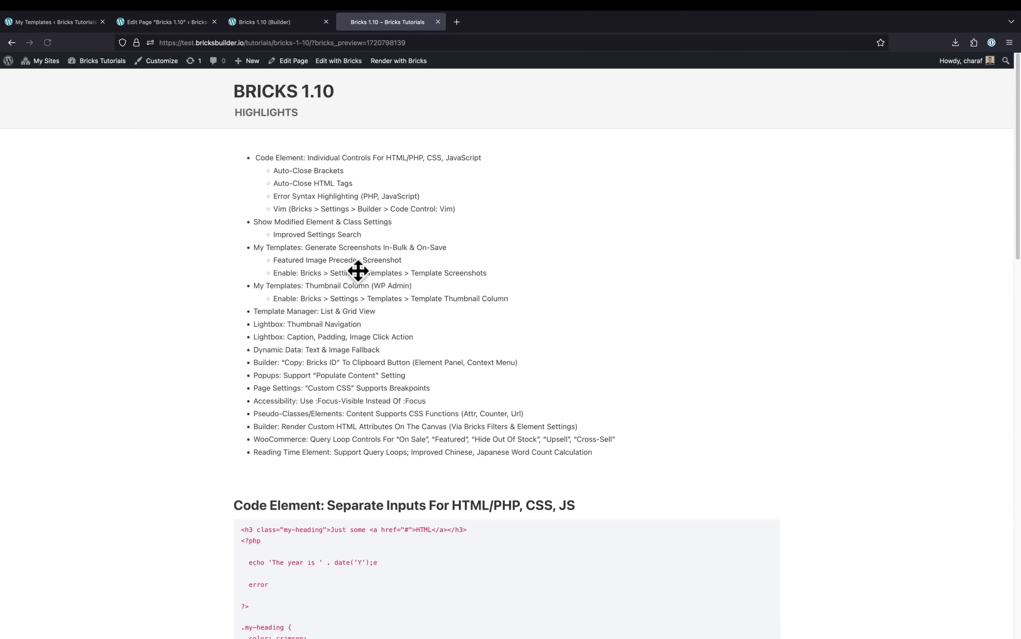
scroll(358, 271, "down", 15)
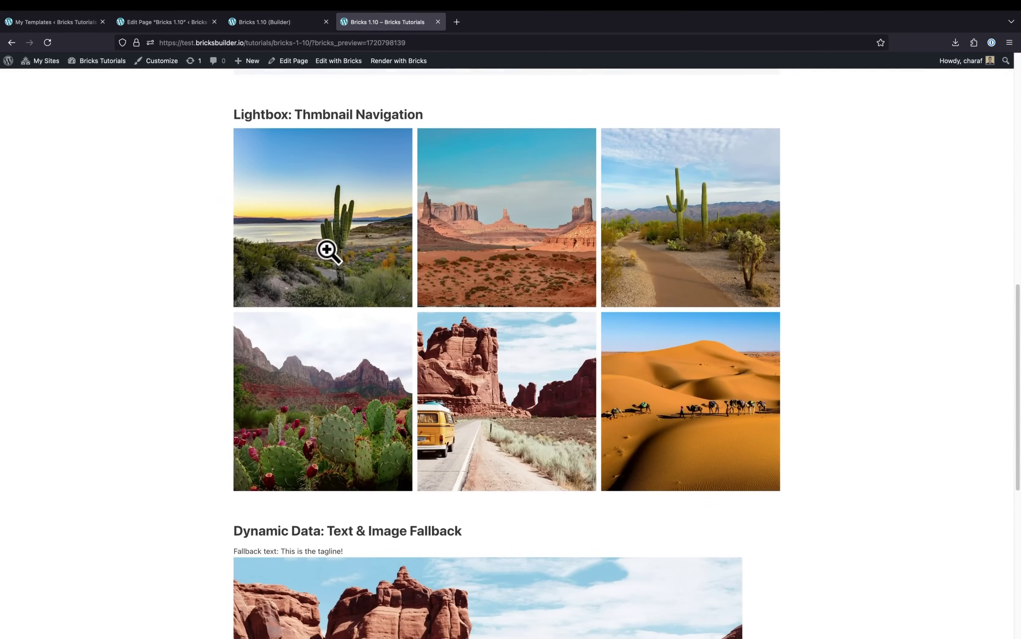
left_click(328, 251)
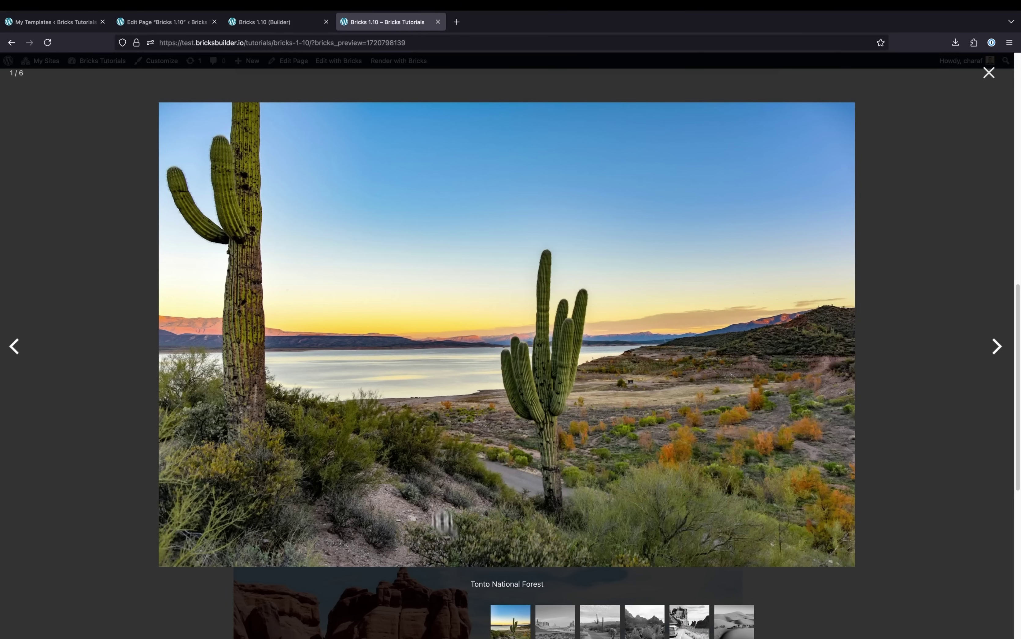
left_click(998, 349)
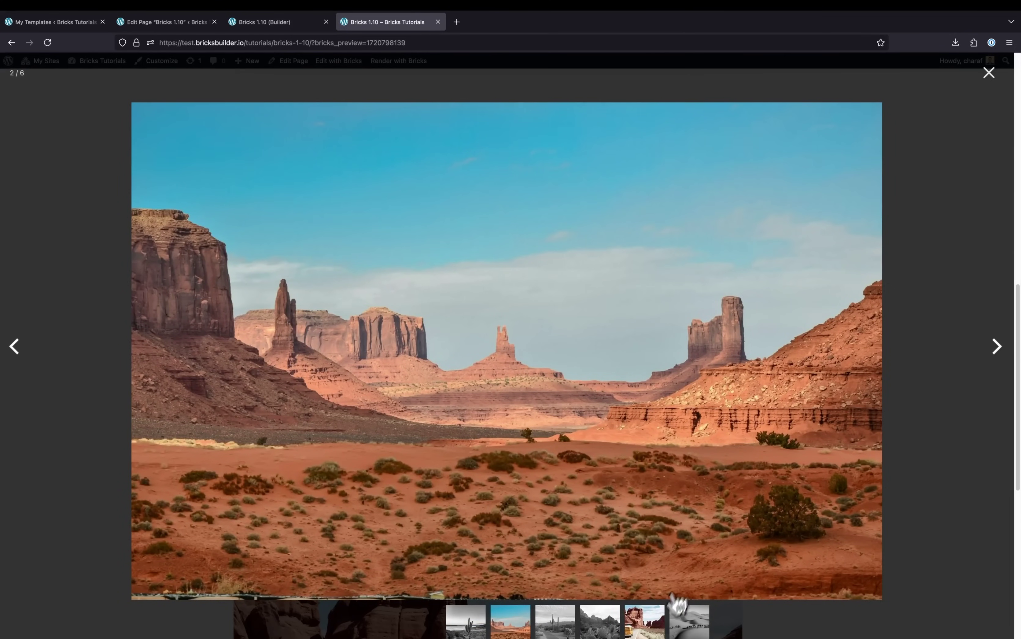
left_click(656, 631)
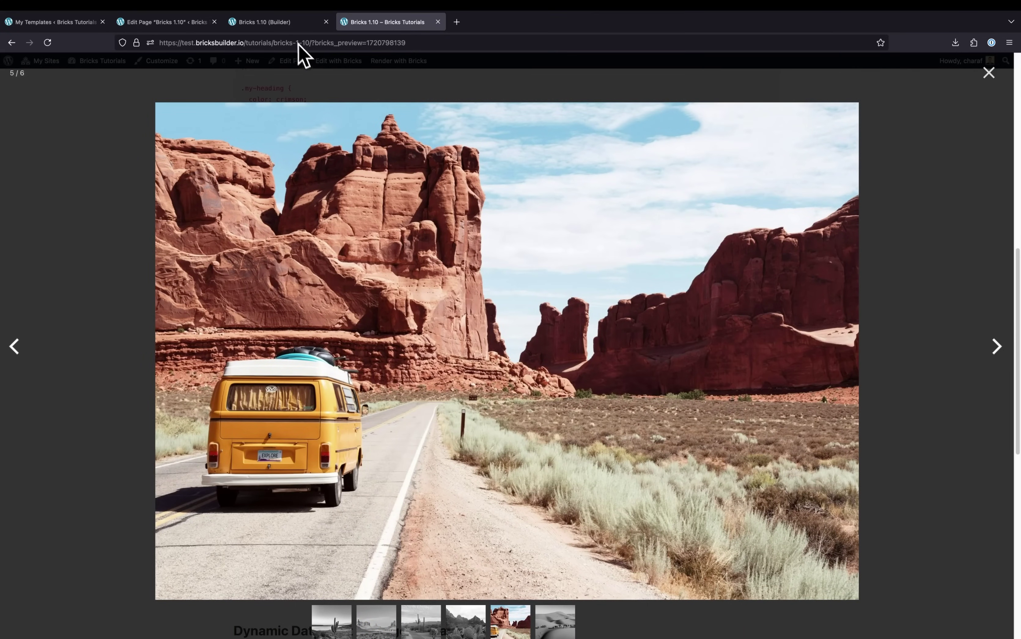
left_click(290, 23)
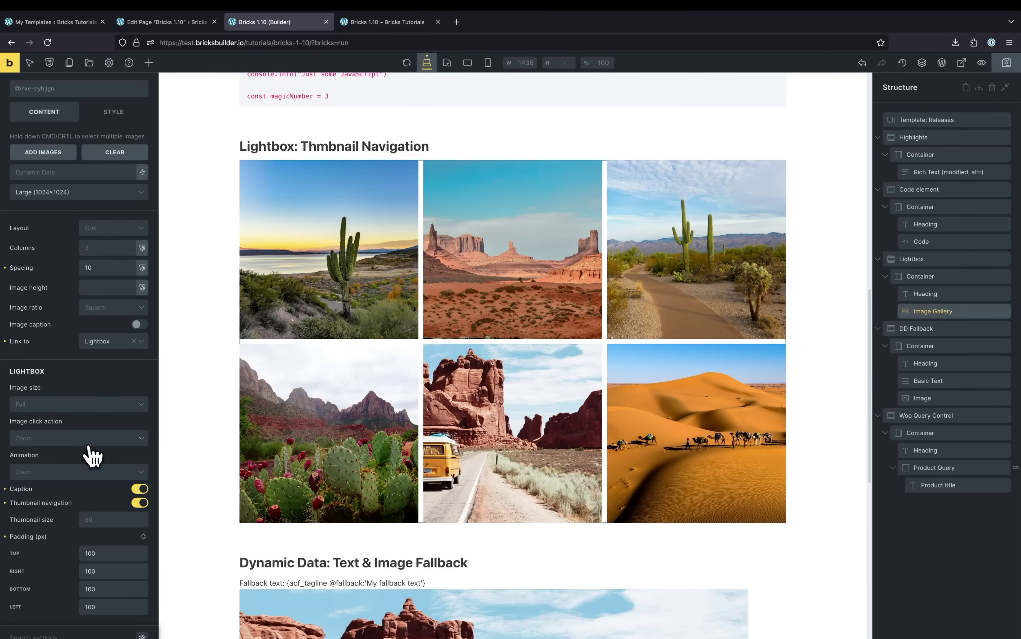
Step: Set the gallery lightbox's Image click action to Close and test it in the page preview
left_click(71, 437)
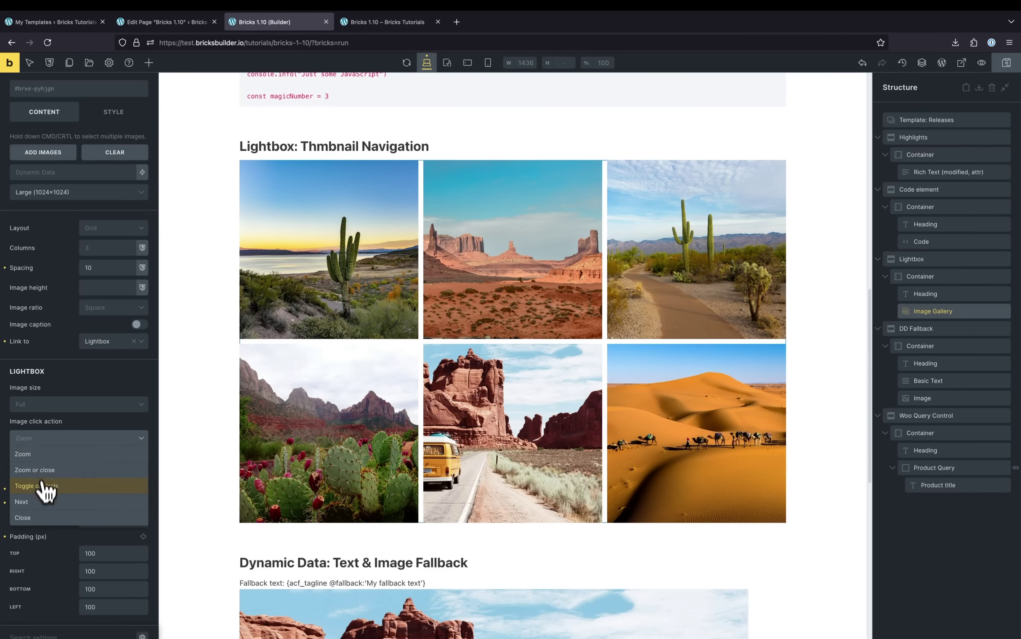
left_click(42, 523)
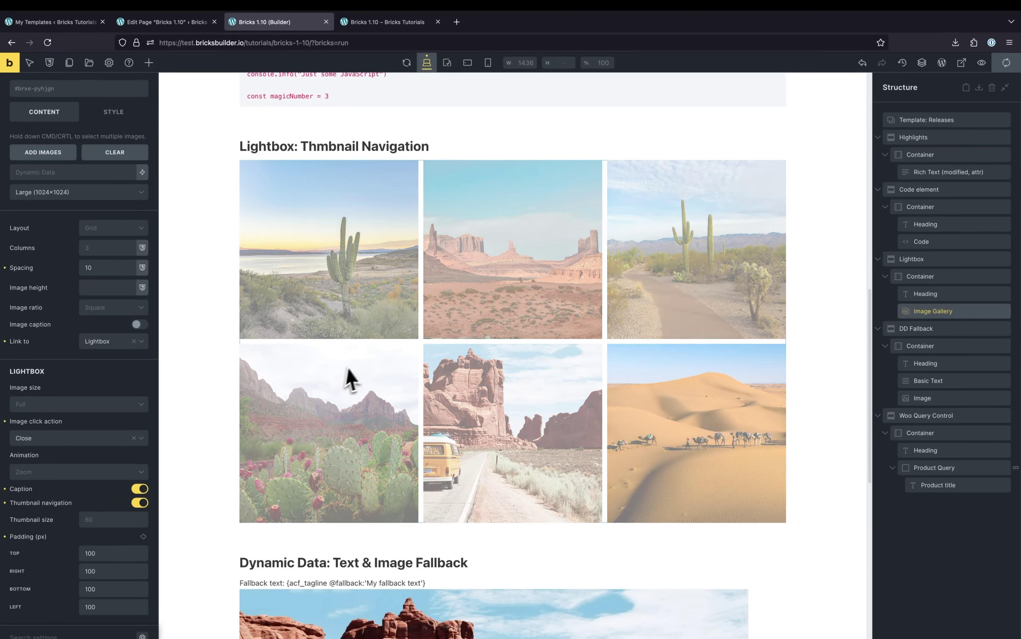
left_click(400, 26)
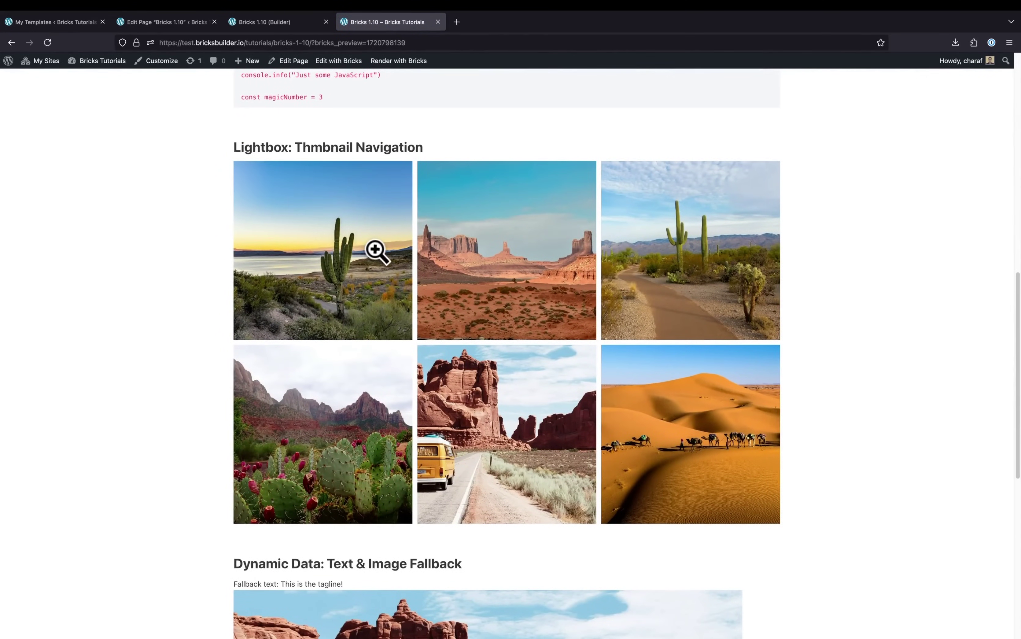
left_click(376, 251)
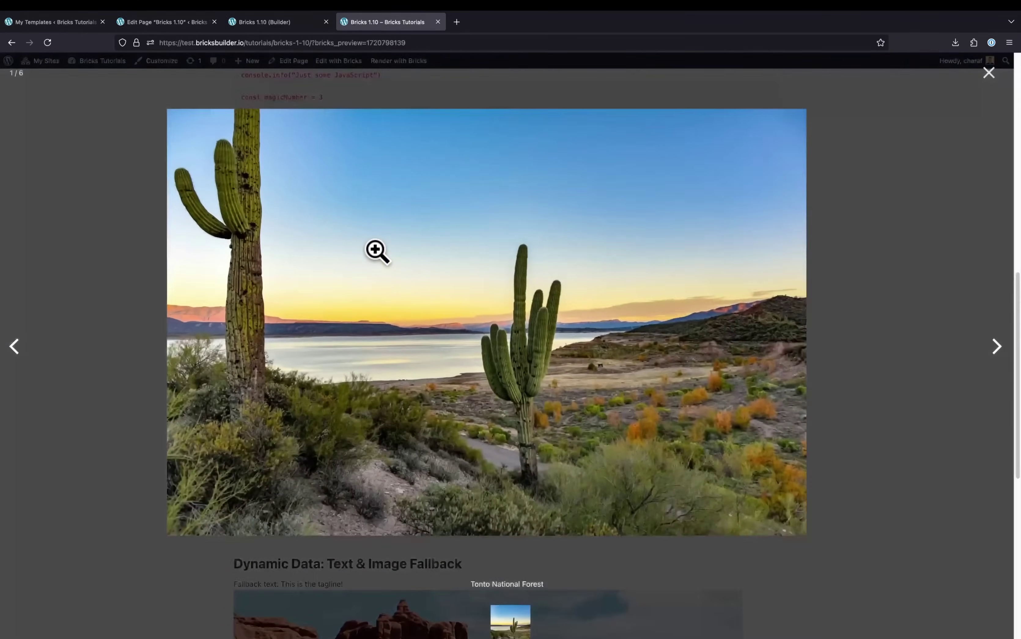
left_click(585, 203)
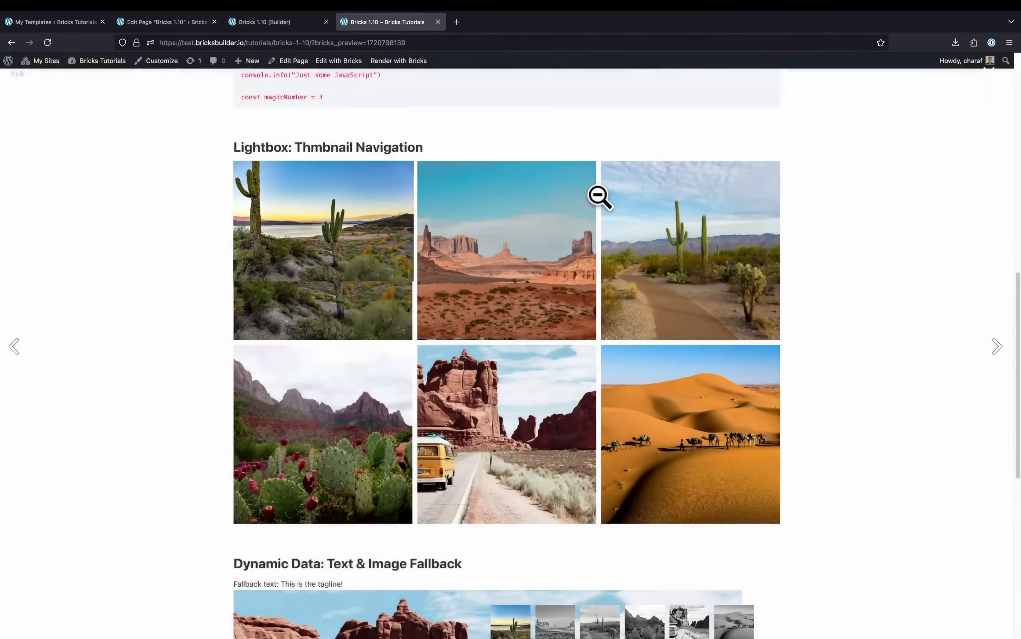
key("ctrl+shift+Tab")
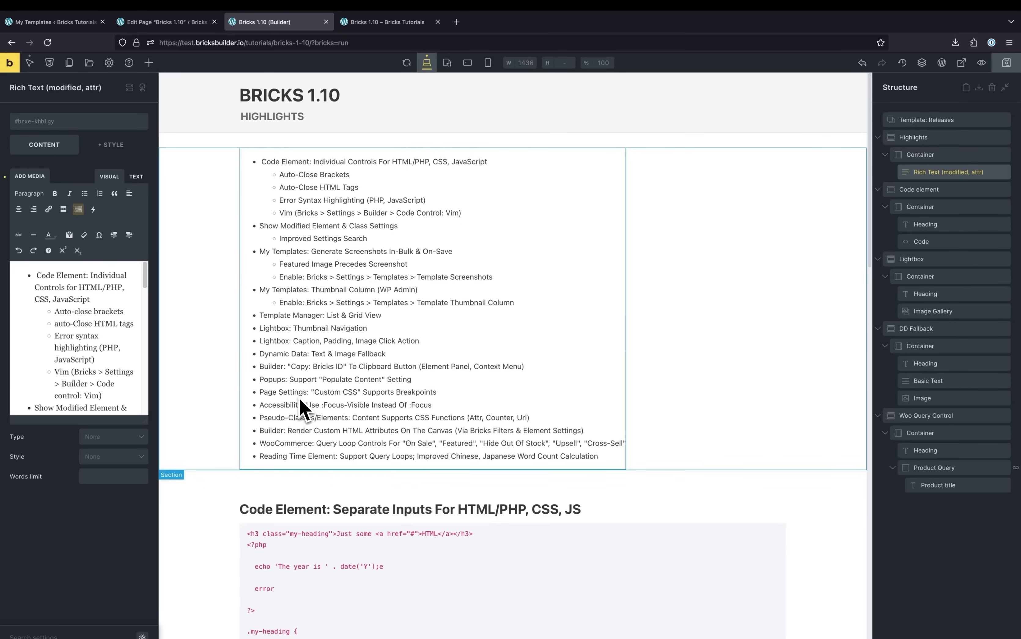
Step: Select the Highlights section's fallback Basic Text, then go to the page's WordPress editor
left_click(190, 407)
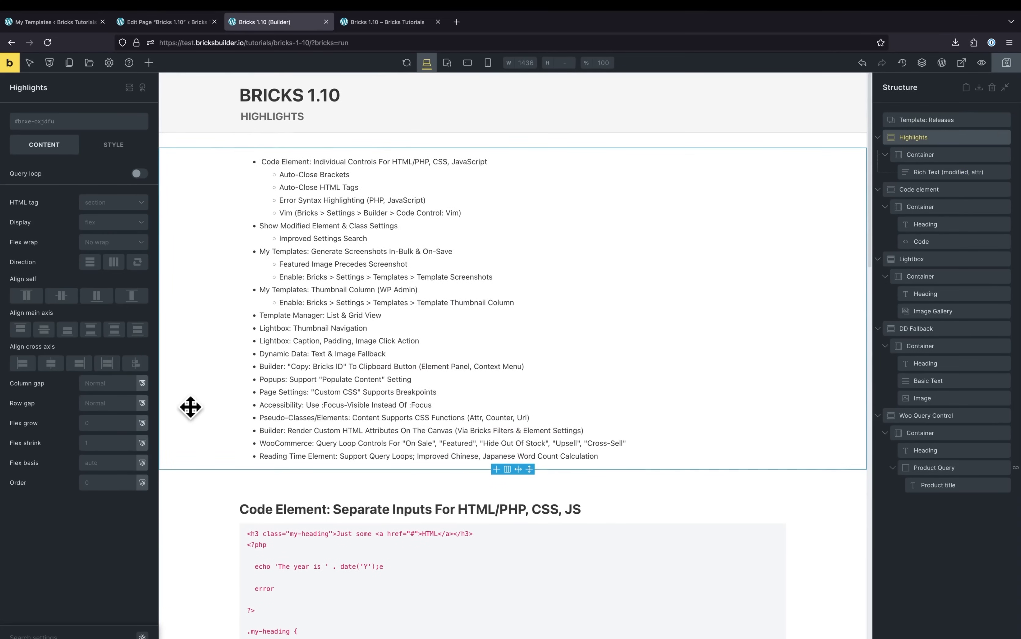
scroll(190, 407, "down", 15)
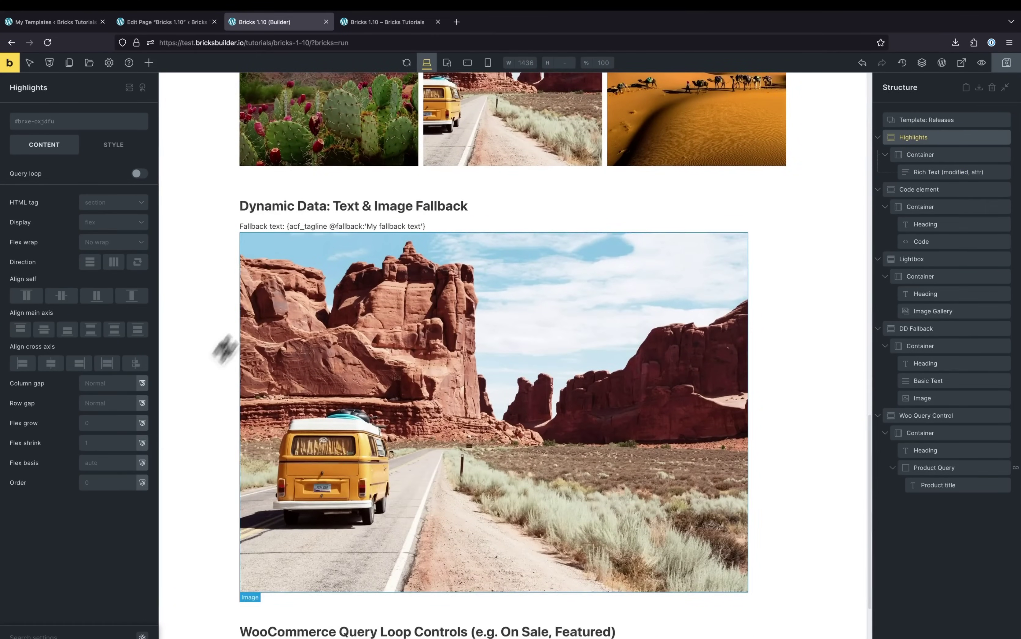
left_click(317, 226)
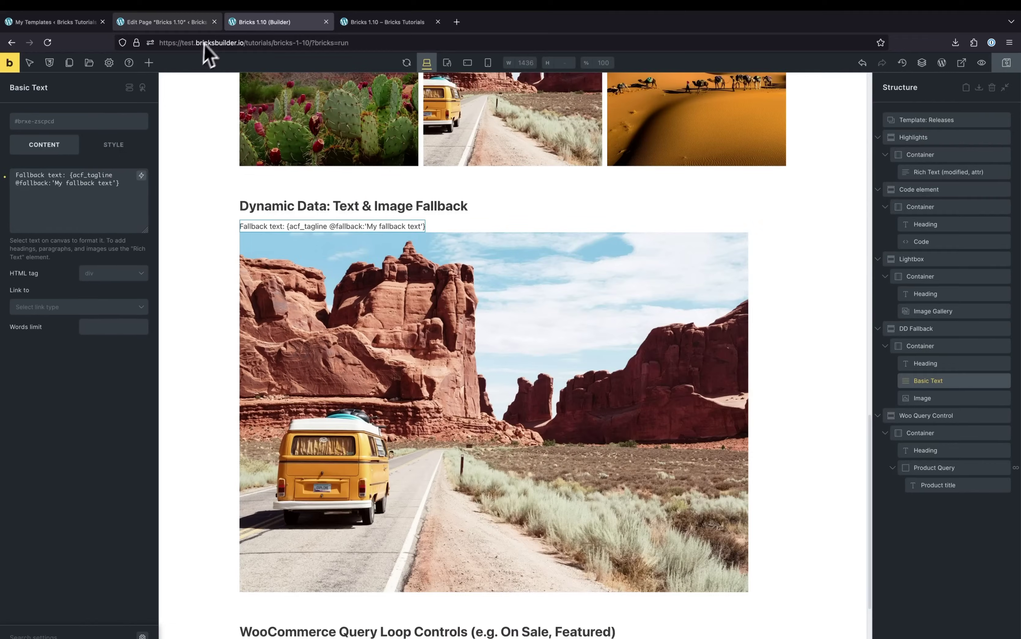
left_click(196, 25)
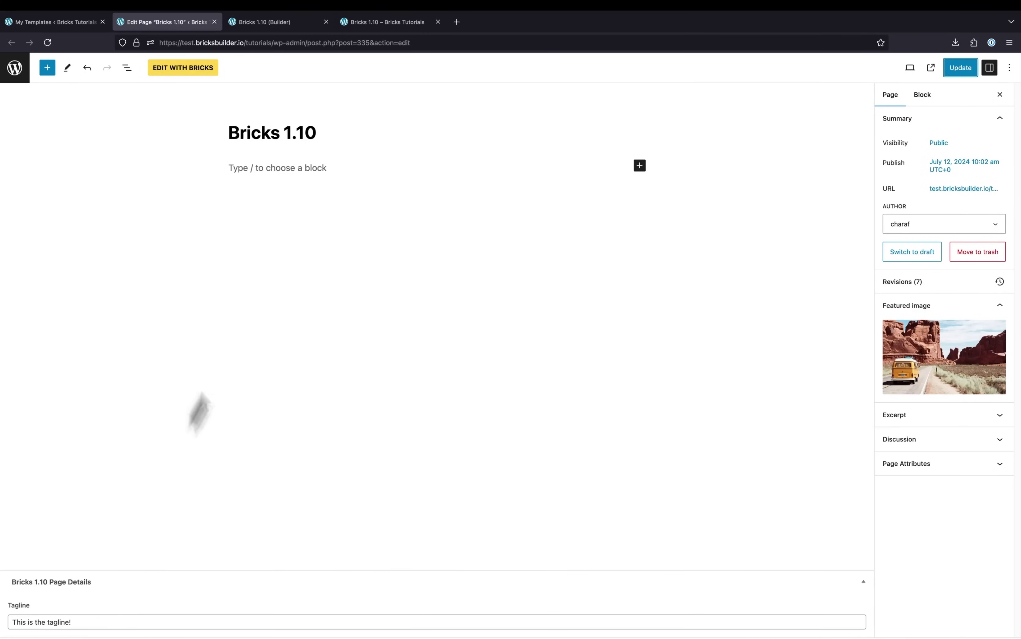
Step: Check the live preview, which still shows the tagline 'This is the tagline!'
left_click(298, 23)
left_click(359, 23)
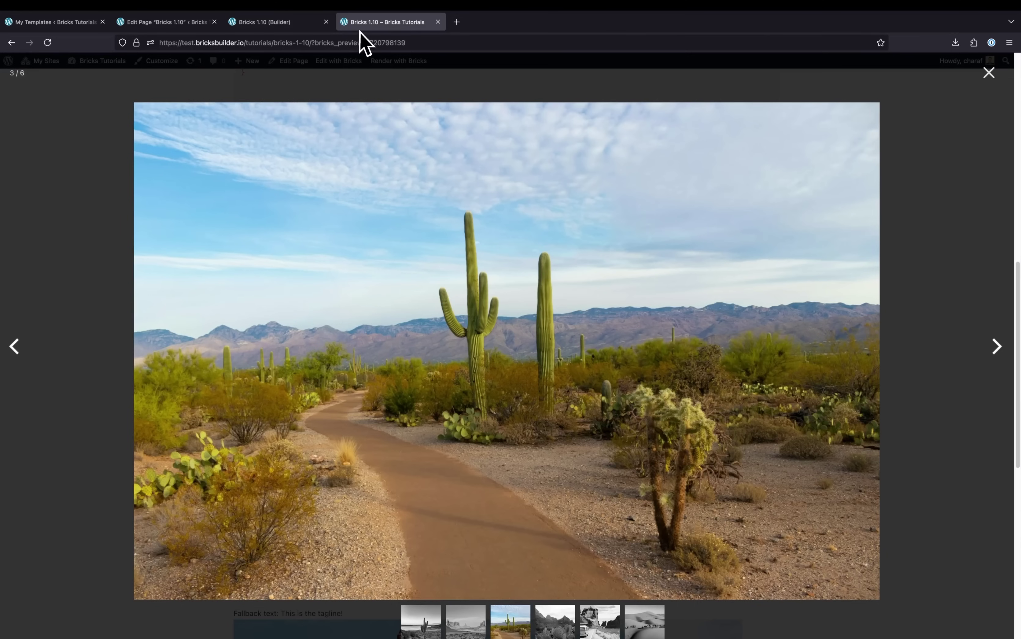
left_click(78, 234)
scroll(152, 342, "down", 6)
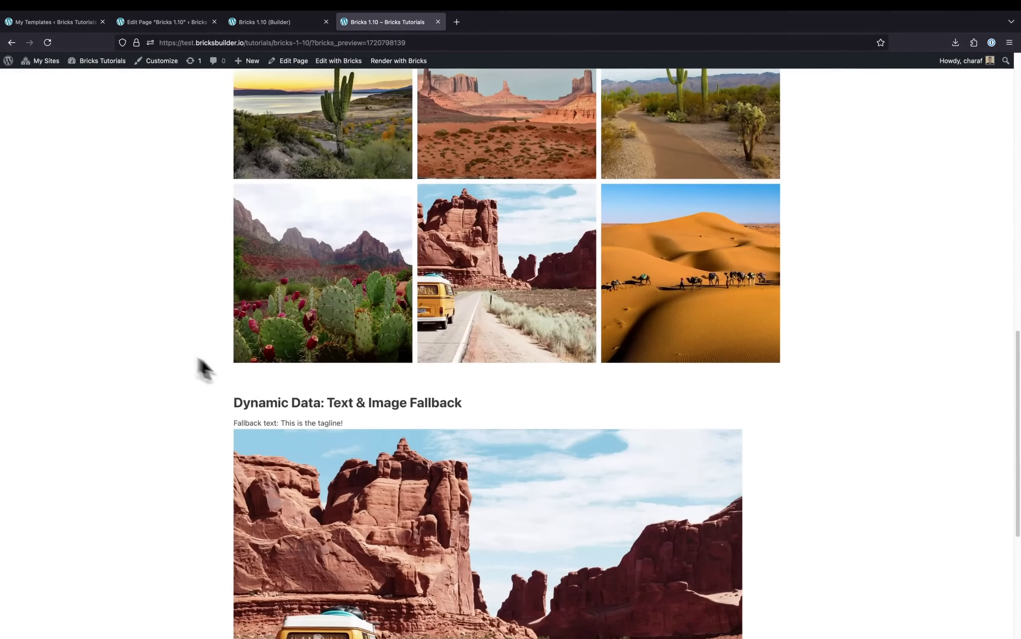
left_click_drag(343, 423, 280, 423)
left_click(259, 23)
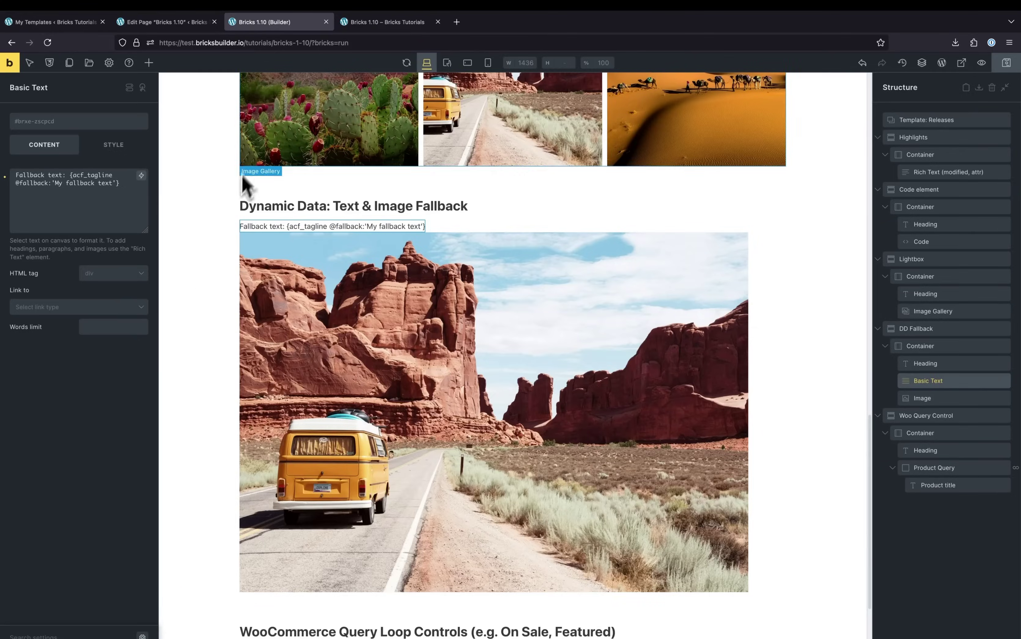
Step: Clear the Tagline field, update the page, and reload the preview to show 'My fallback text'
left_click(193, 26)
left_click(90, 622)
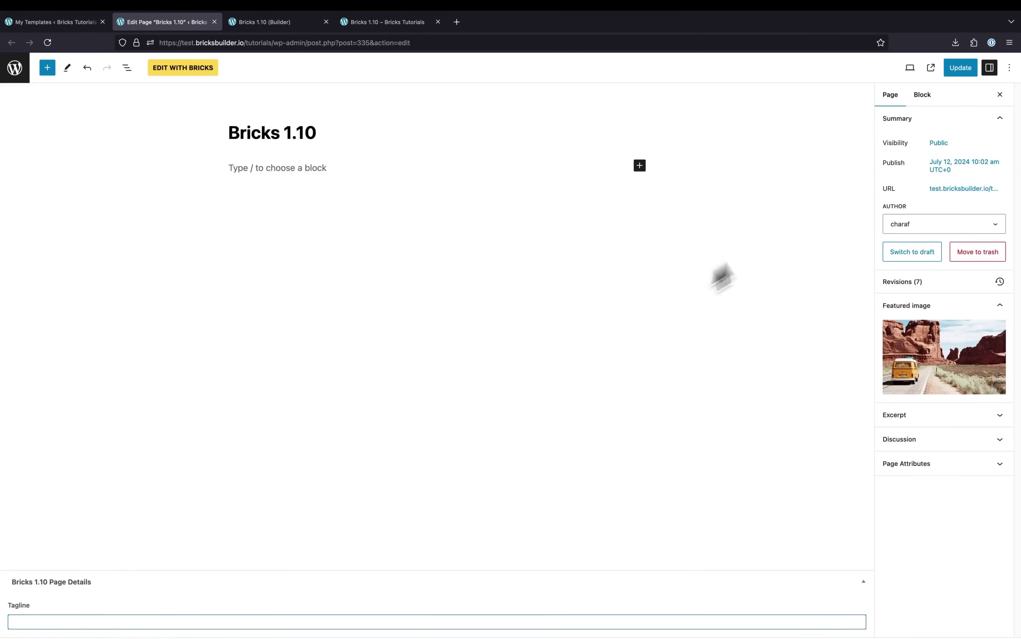
left_click(971, 68)
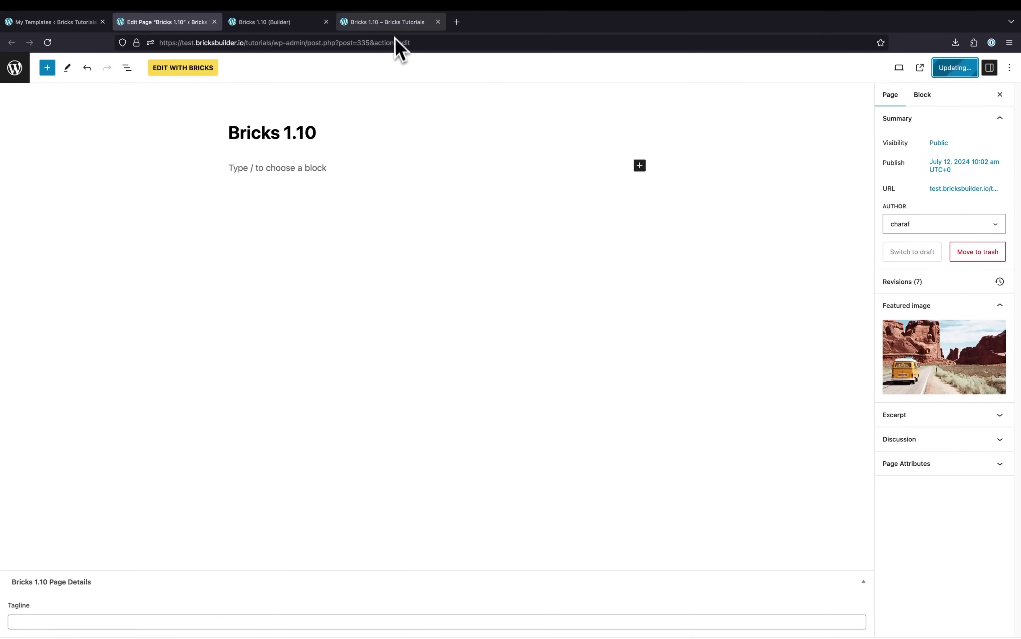
left_click(368, 22)
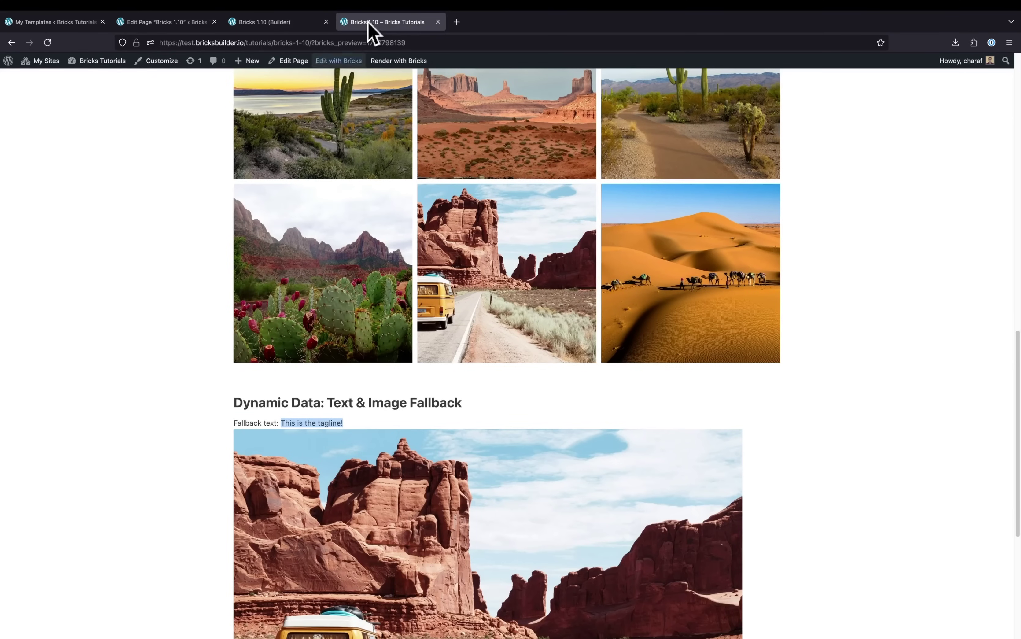
key("super+r")
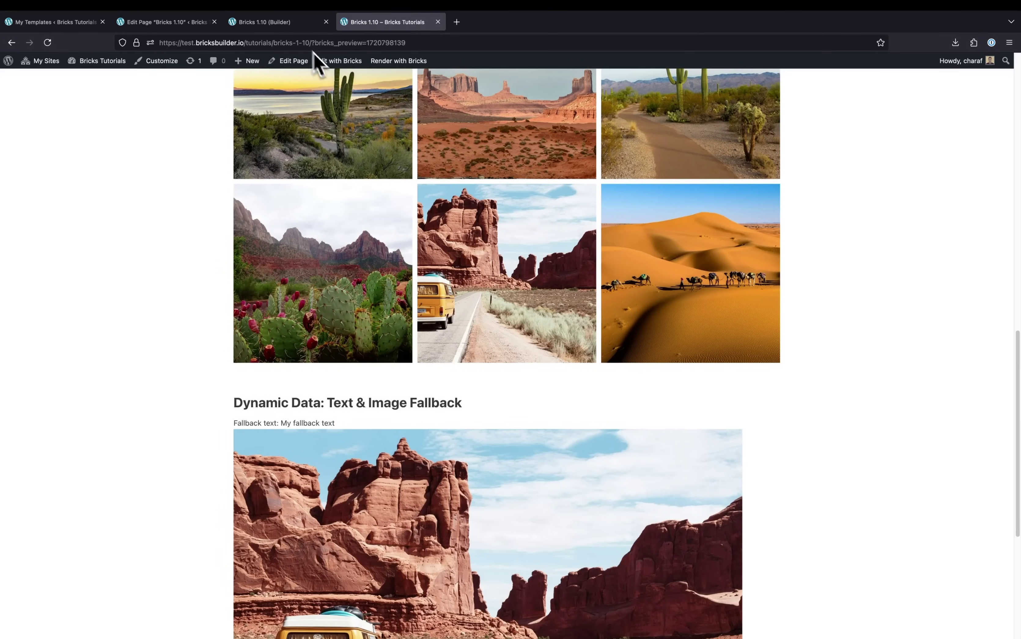
left_click(296, 22)
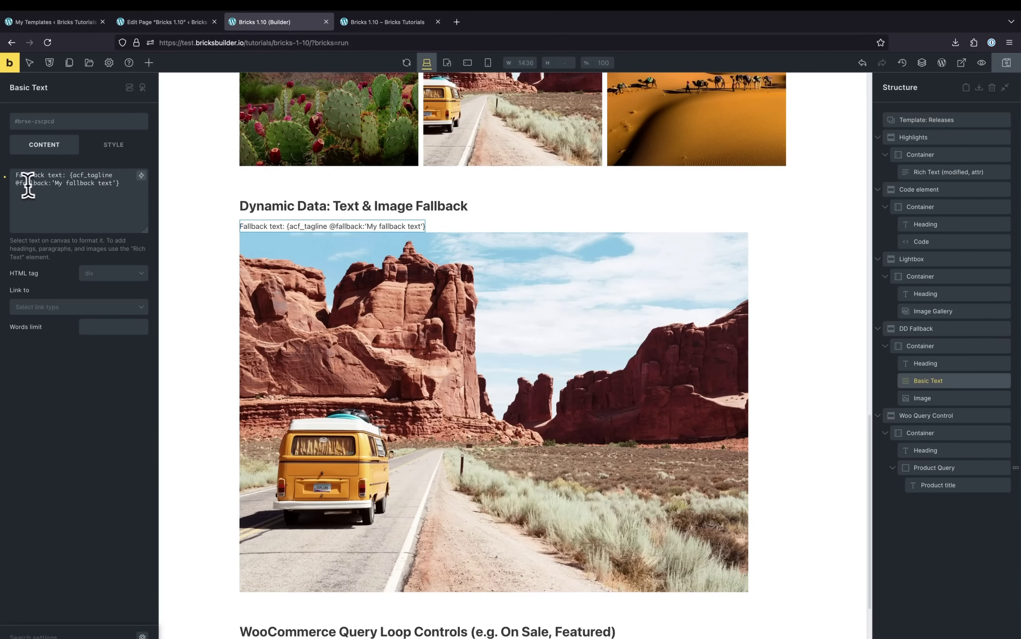
left_click_drag(16, 184, 124, 183)
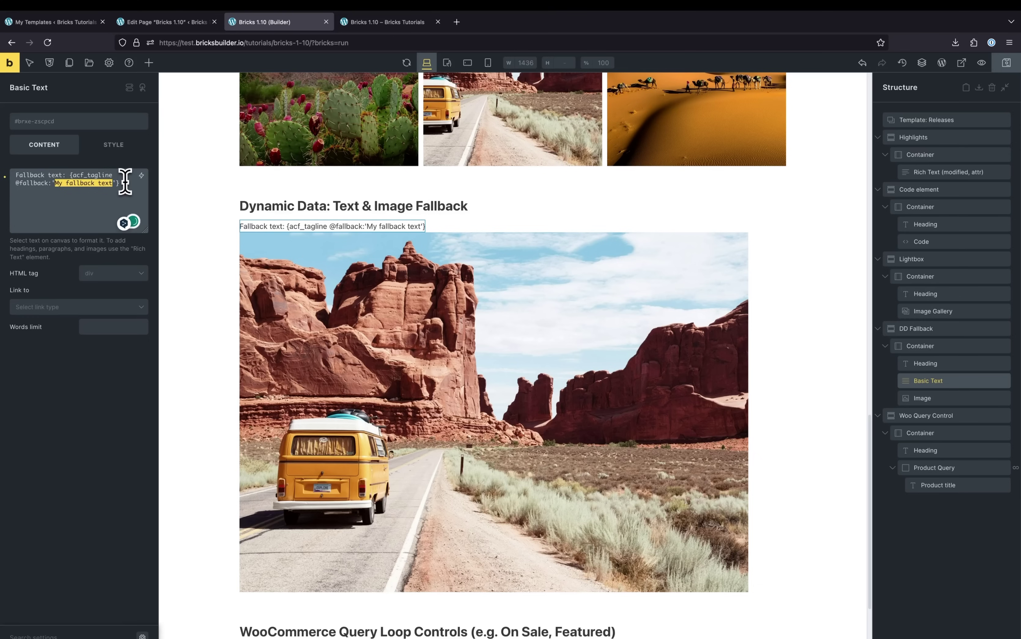
left_click(371, 224)
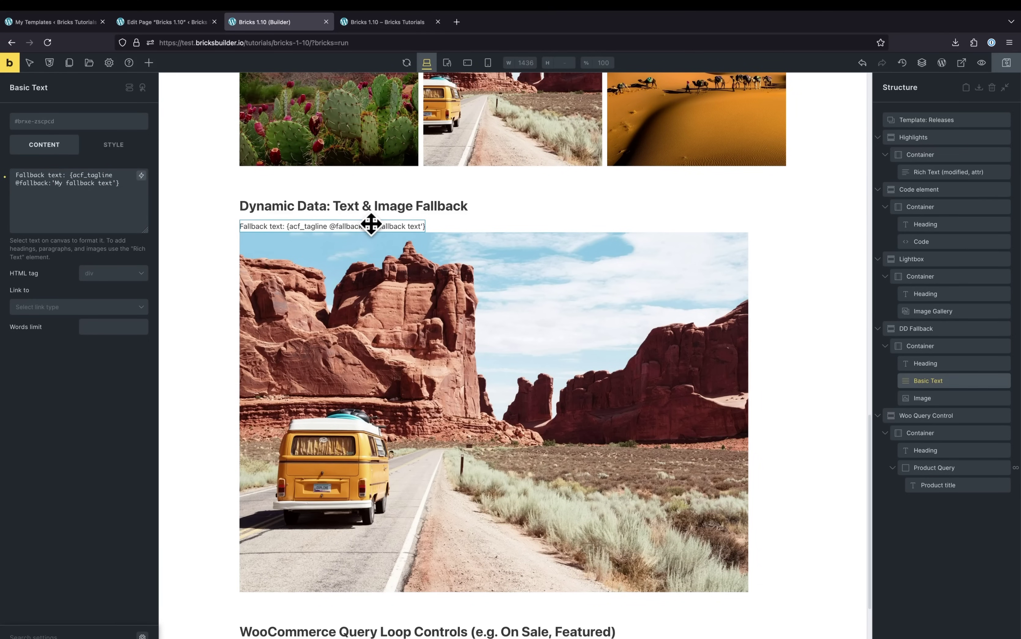
left_click(332, 323)
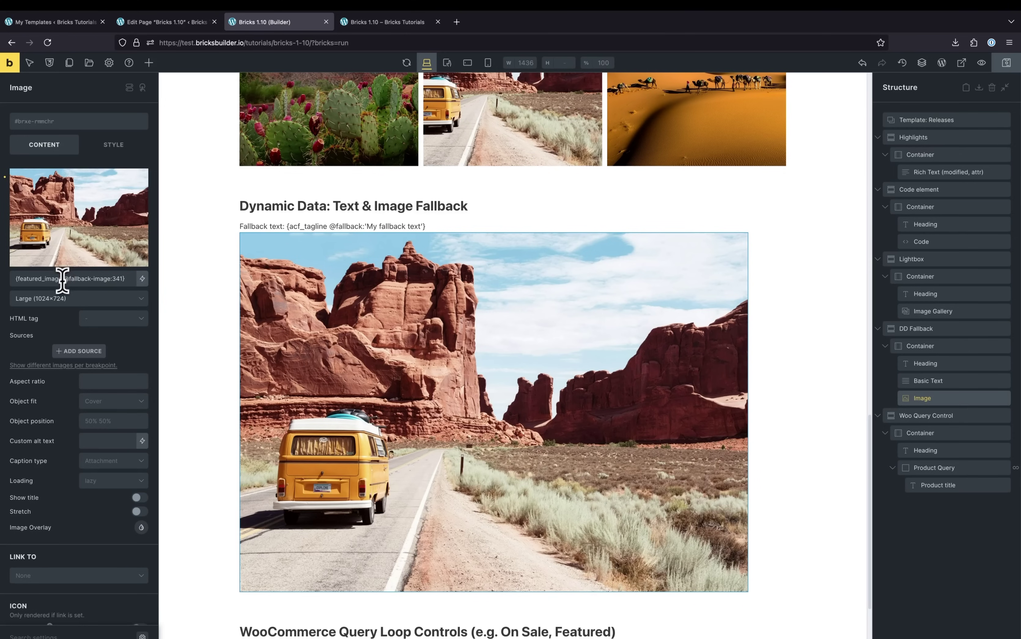
left_click_drag(62, 280, 19, 280)
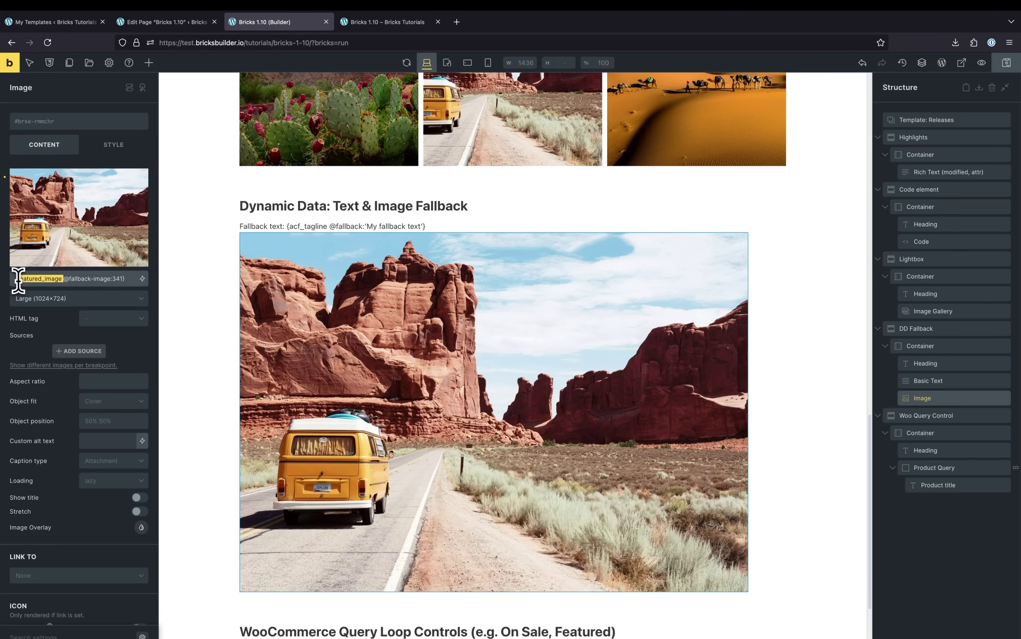
left_click(383, 22)
Step: Remove the Bricks 1.10 page's featured image in the Block Editor and update the page
scroll(292, 437, "down", 3)
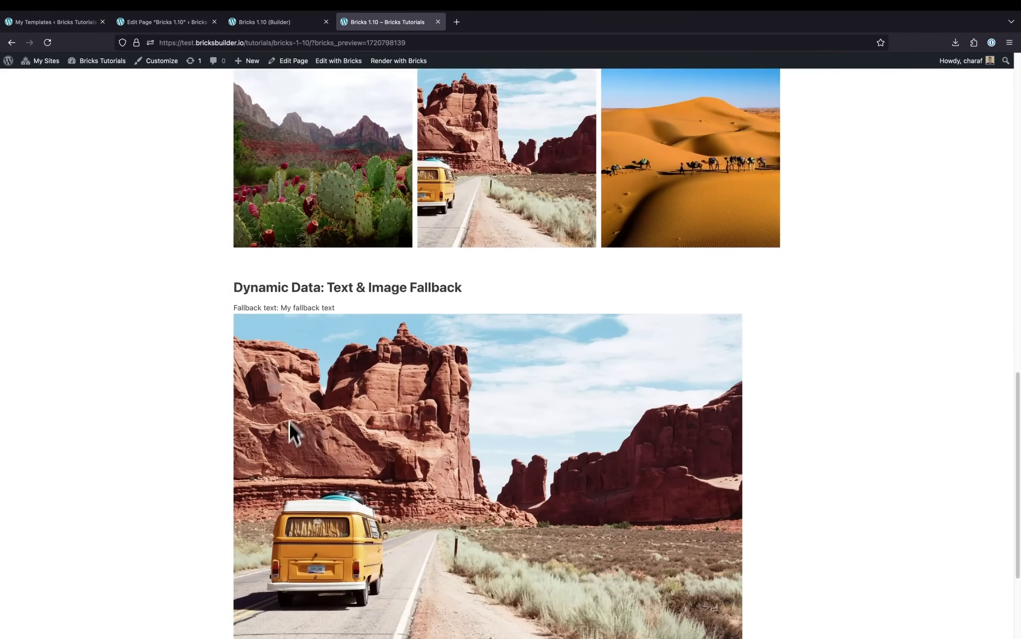
scroll(321, 406, "down", 2)
left_click(197, 23)
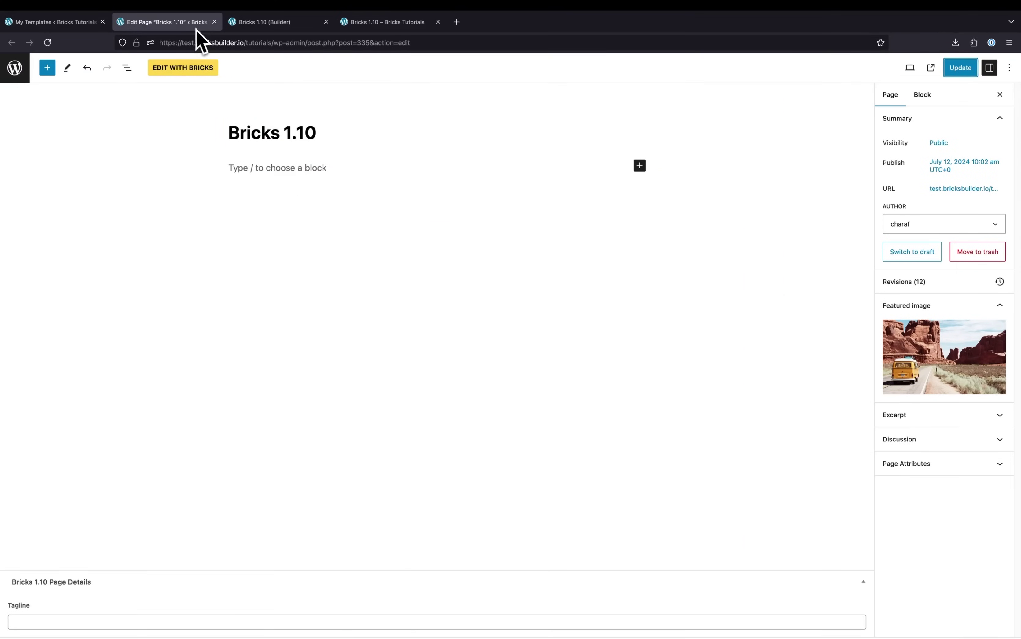
mouse_move(921, 360)
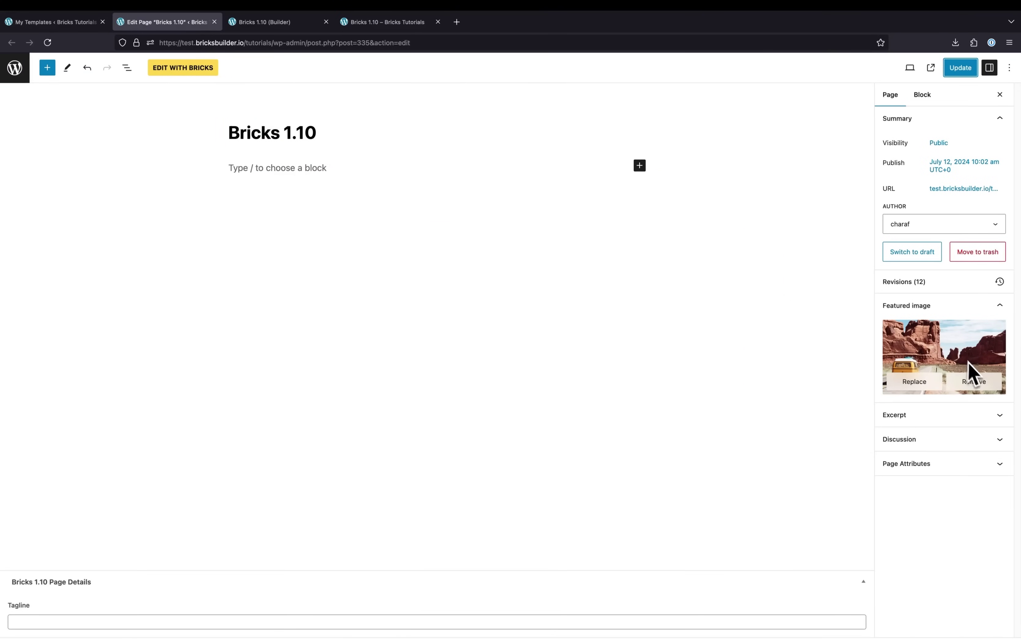
left_click(976, 383)
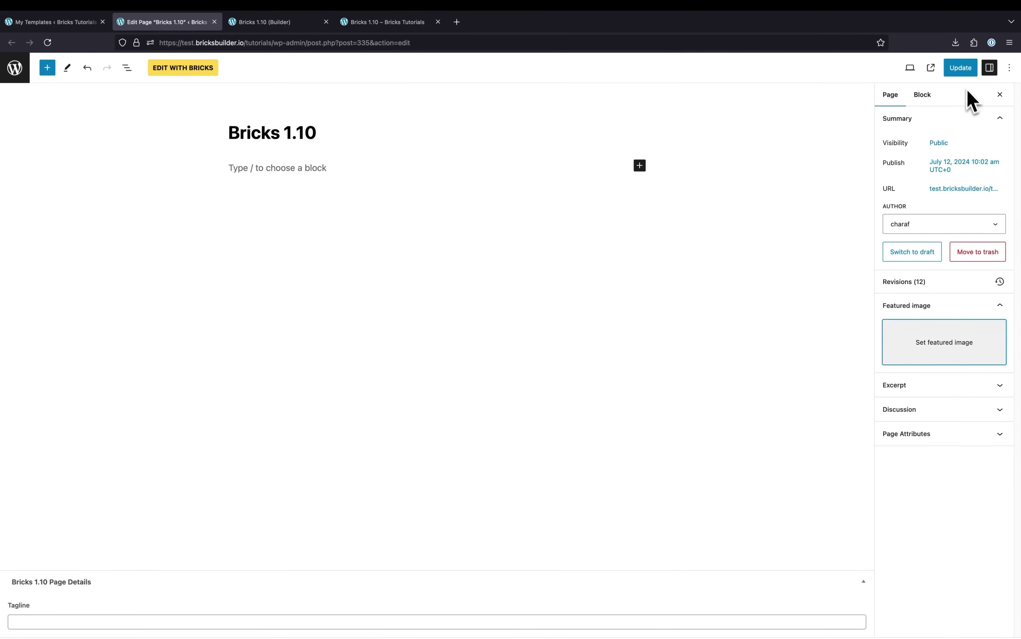
left_click(961, 69)
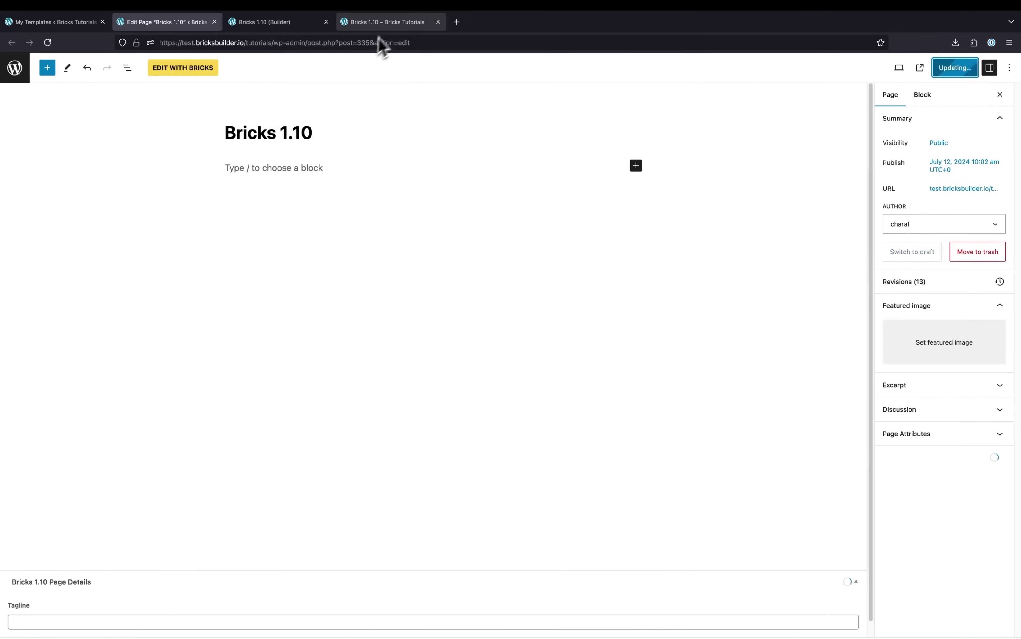
Step: Reload the live page to confirm the fallback cactus image, then return to the builder
left_click(384, 22)
key("super+r")
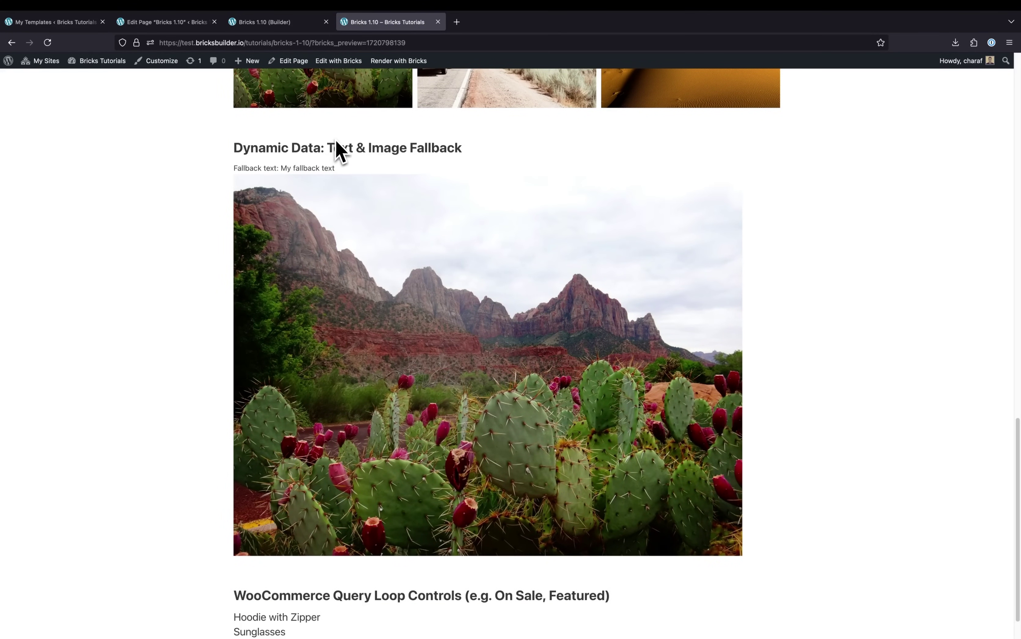
key("ctrl+shift+Tab")
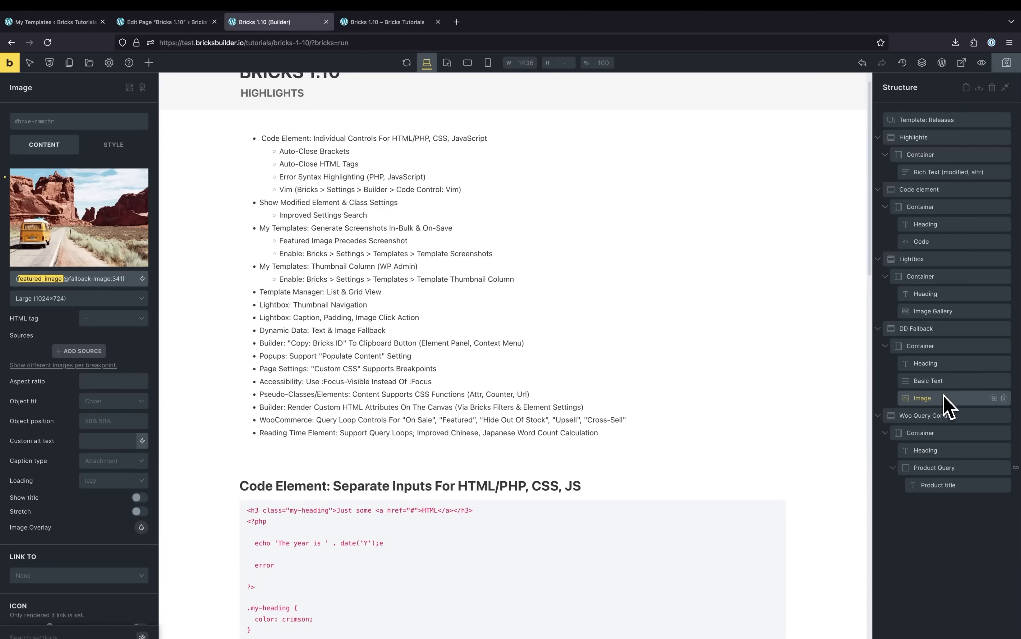
Step: Select the Highlights Rich Text and copy its Bricks ID khblgy from beside the ID field
left_click(460, 400)
right_click(458, 401)
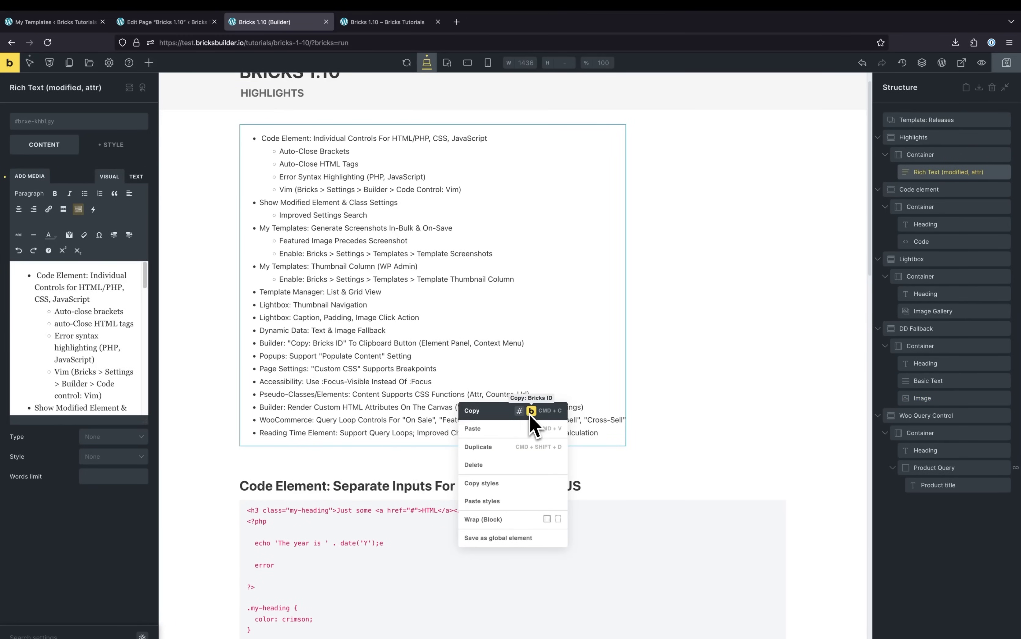
left_click(537, 371)
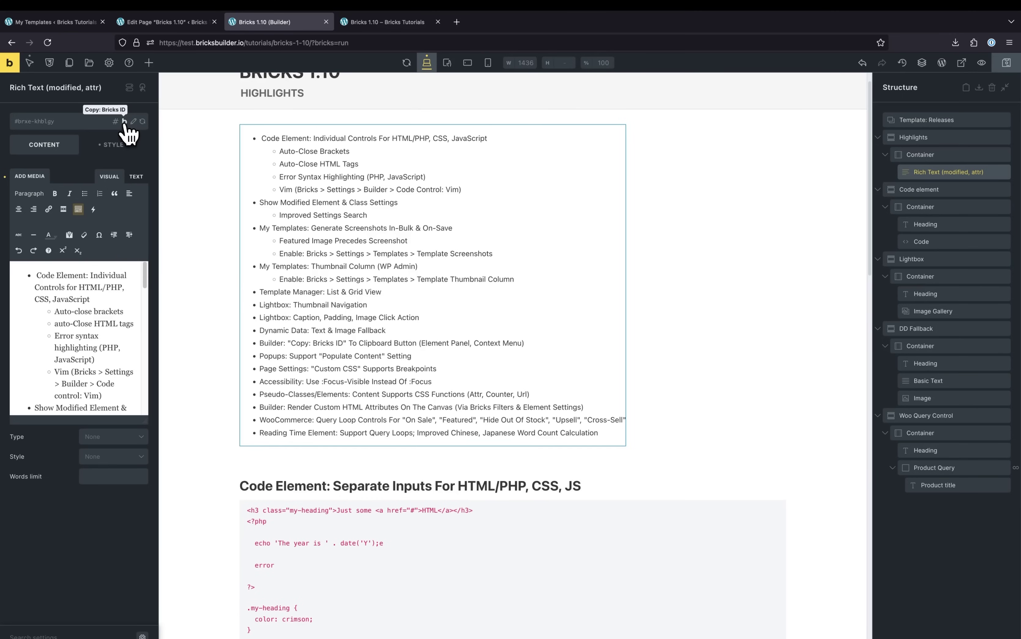
left_click(125, 122)
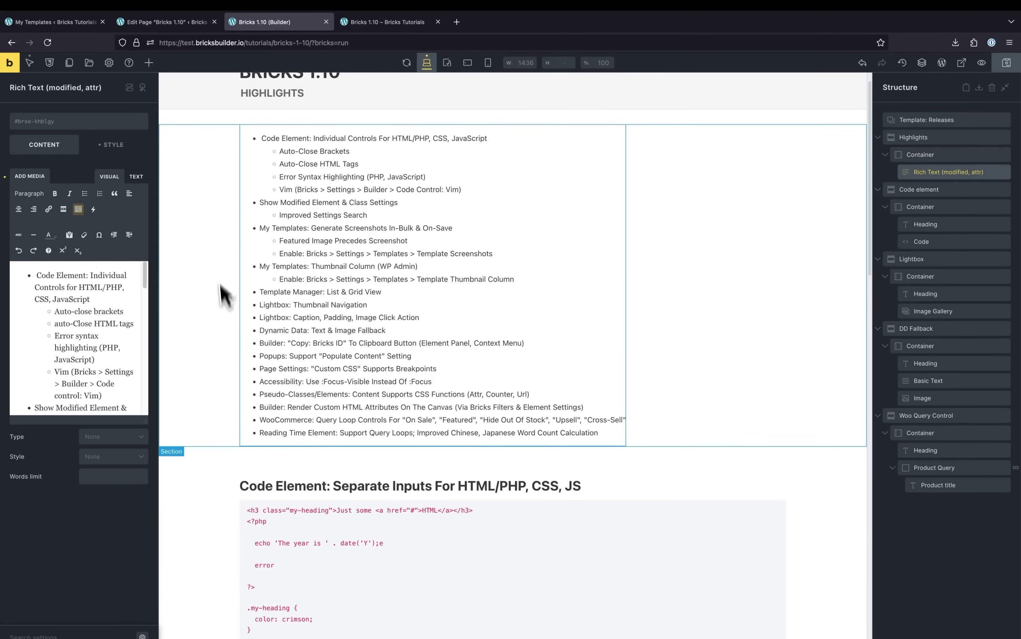
Step: Open the Popup (In Query) template from the Templates library in grid view
left_click(89, 63)
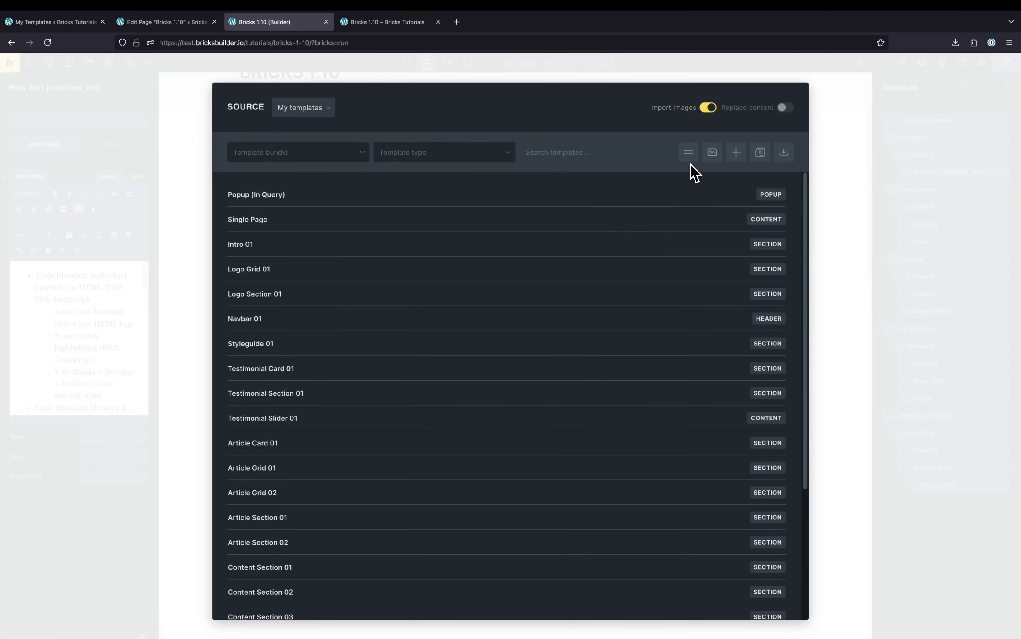
left_click(689, 153)
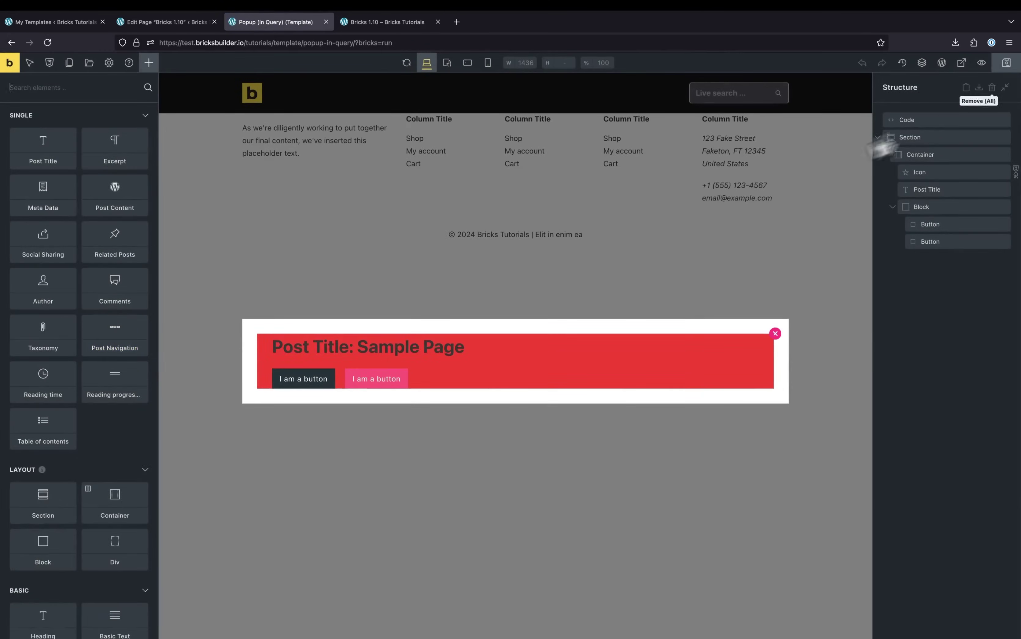
left_click(947, 191)
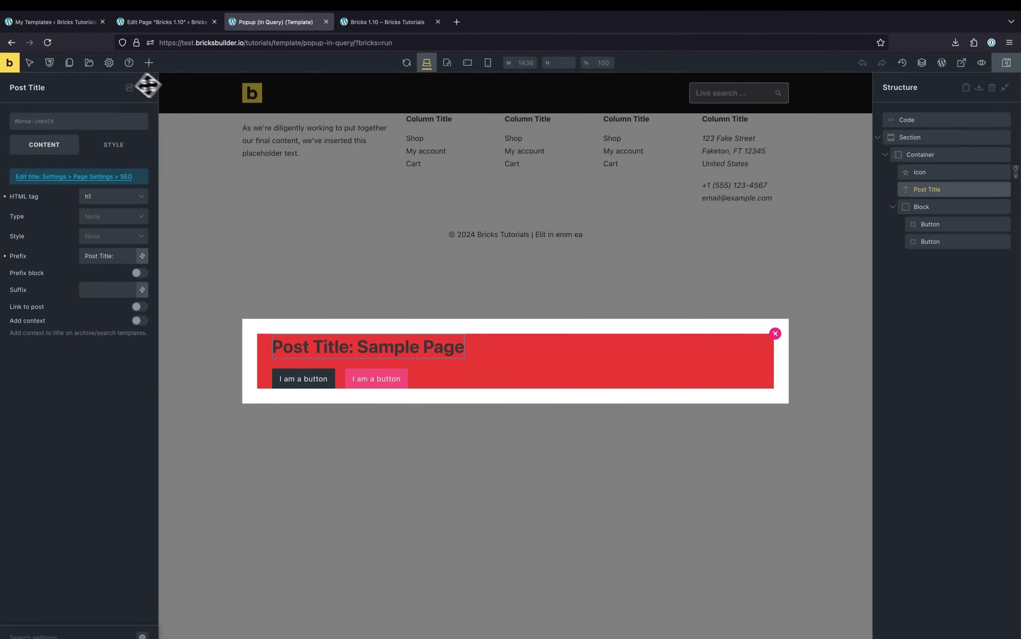
Step: Review the template's Populate Content setting, which previews the Sample Page
left_click(109, 63)
left_click(101, 166)
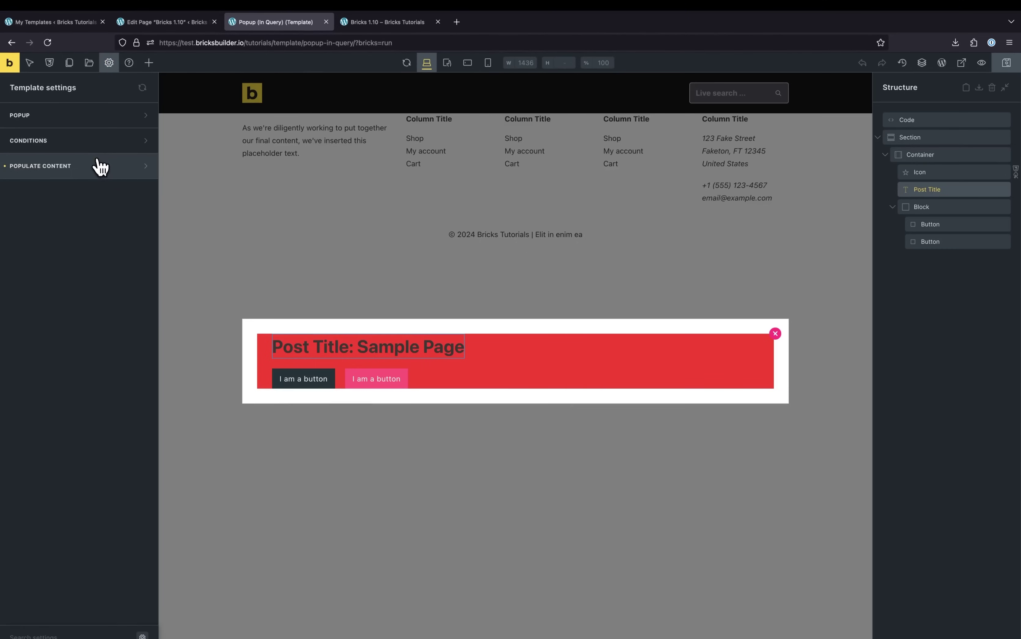
left_click(101, 170)
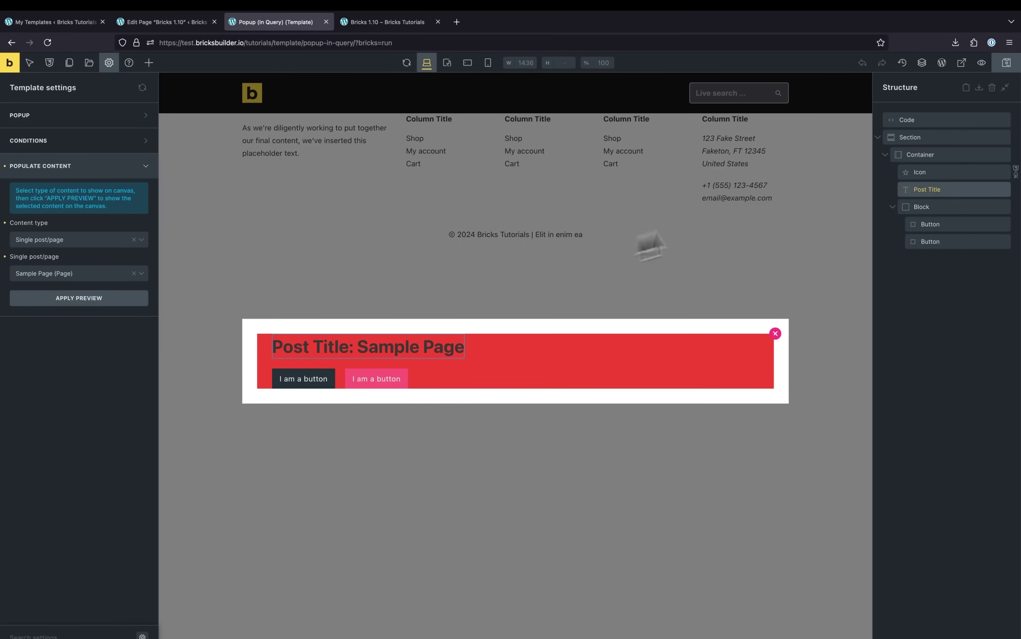
left_click(941, 187)
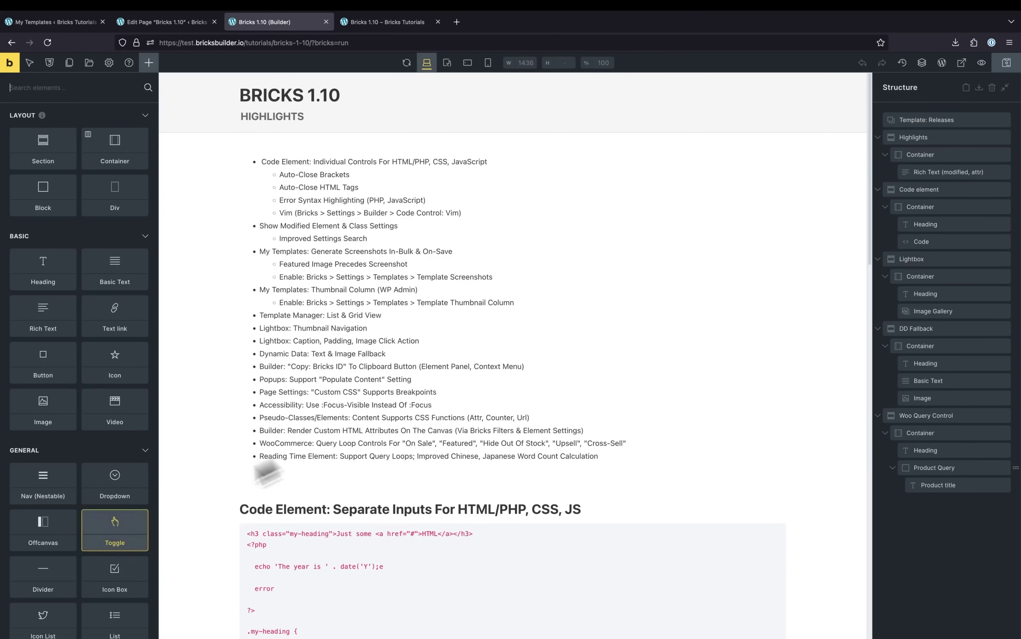
Step: Add body { background-color: red; } to Custom CSS under Page Settings > Custom Code
left_click_drag(251, 480, 201, 337)
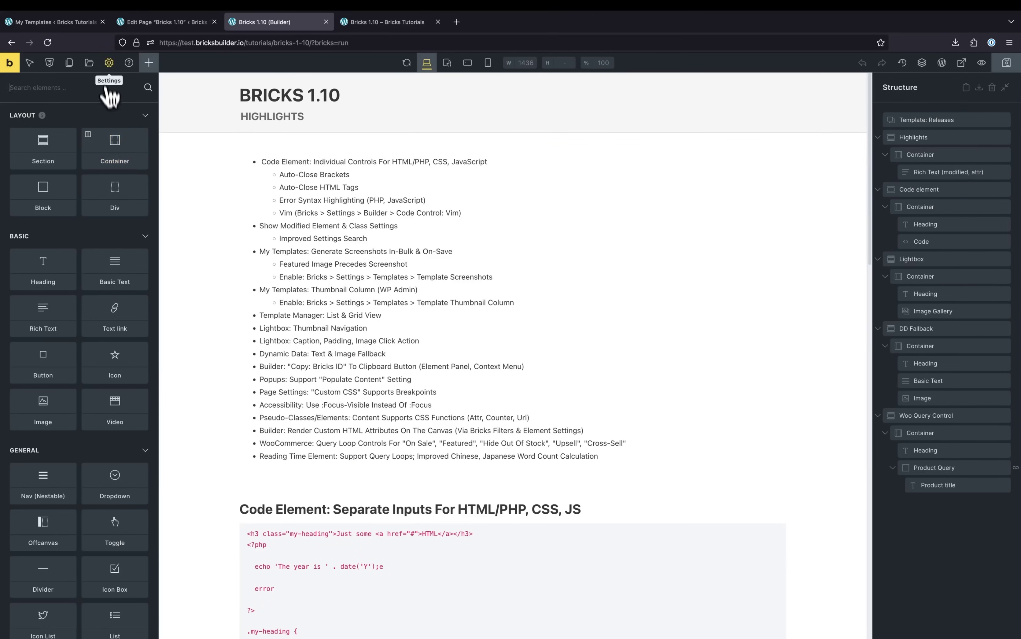
left_click(109, 64)
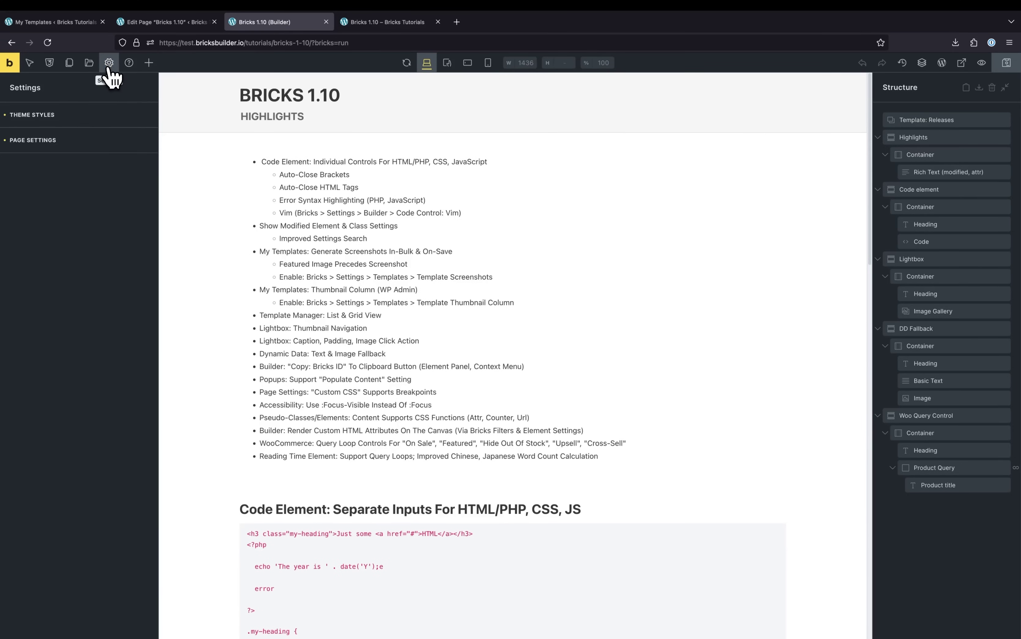
left_click(98, 140)
left_click(75, 242)
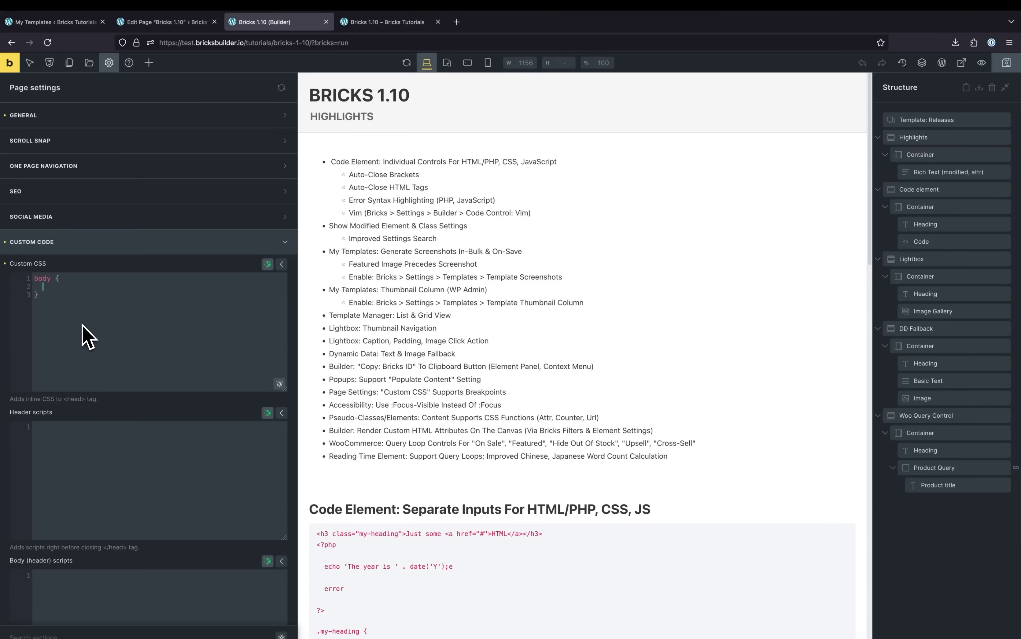
type("background")
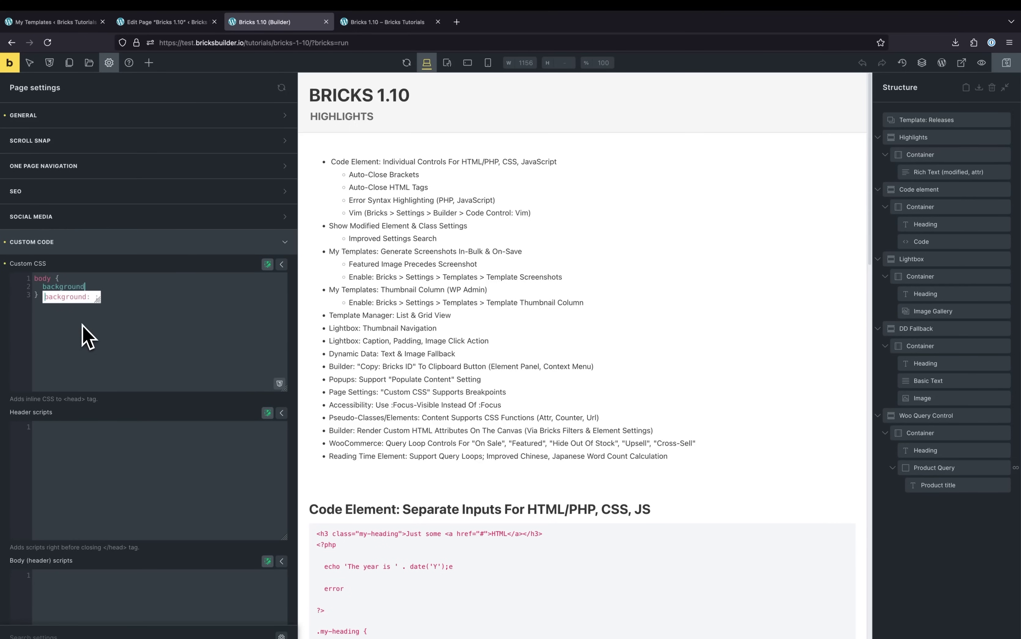
type("-color: ")
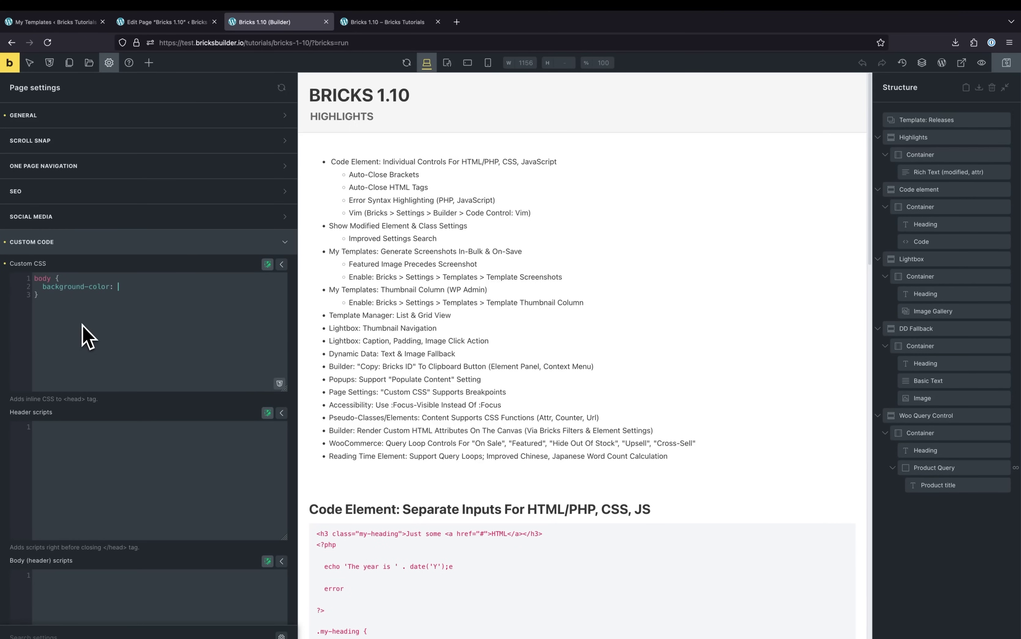
type("red;")
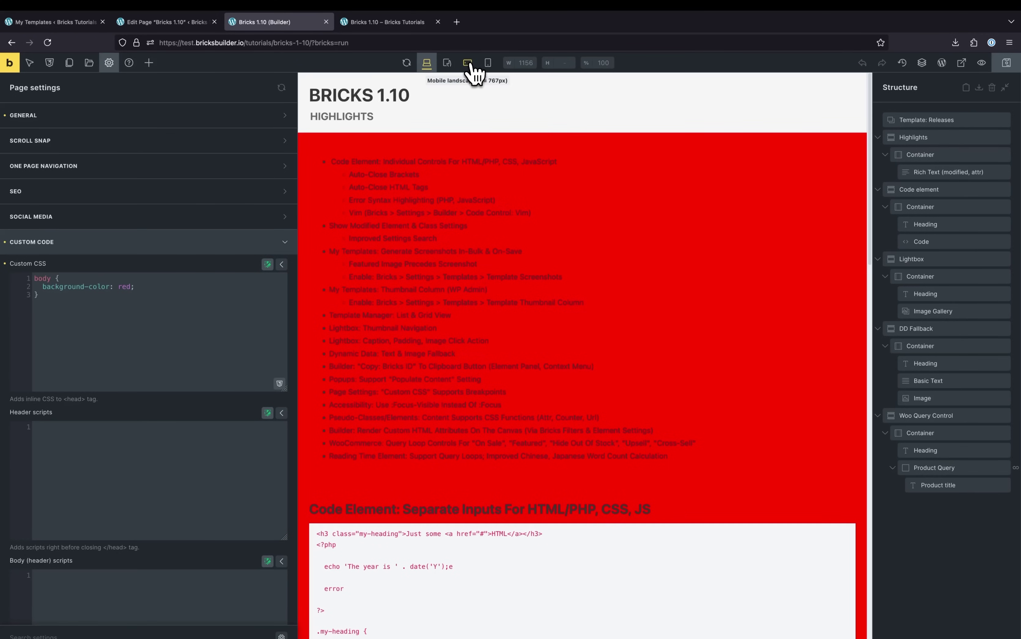
Step: At the Mobile landscape breakpoint, set the body background-color to blue, then compare on Desktop
left_click(469, 63)
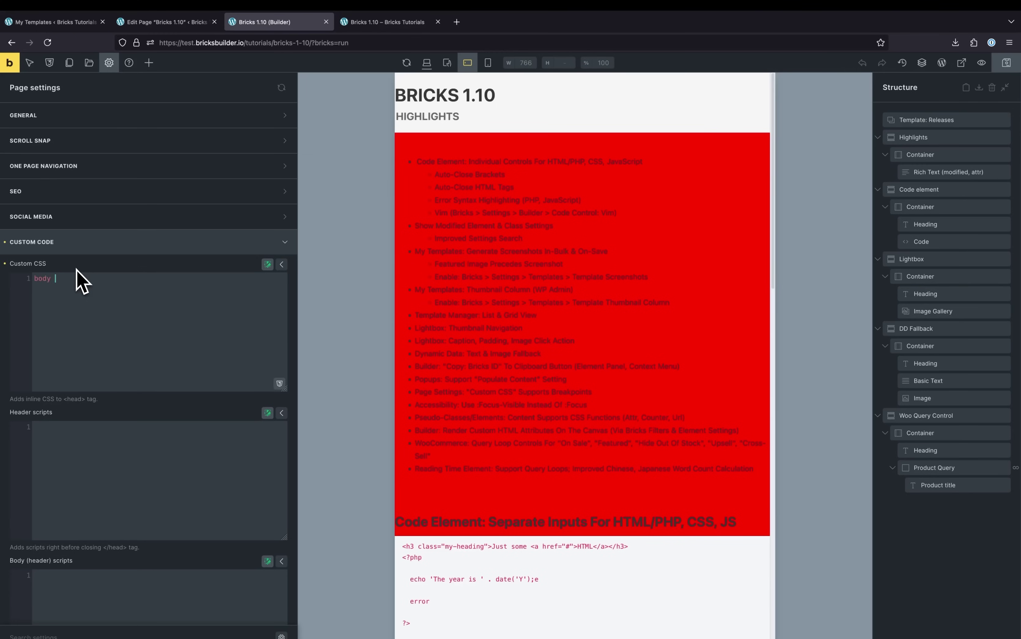
type("backgrou")
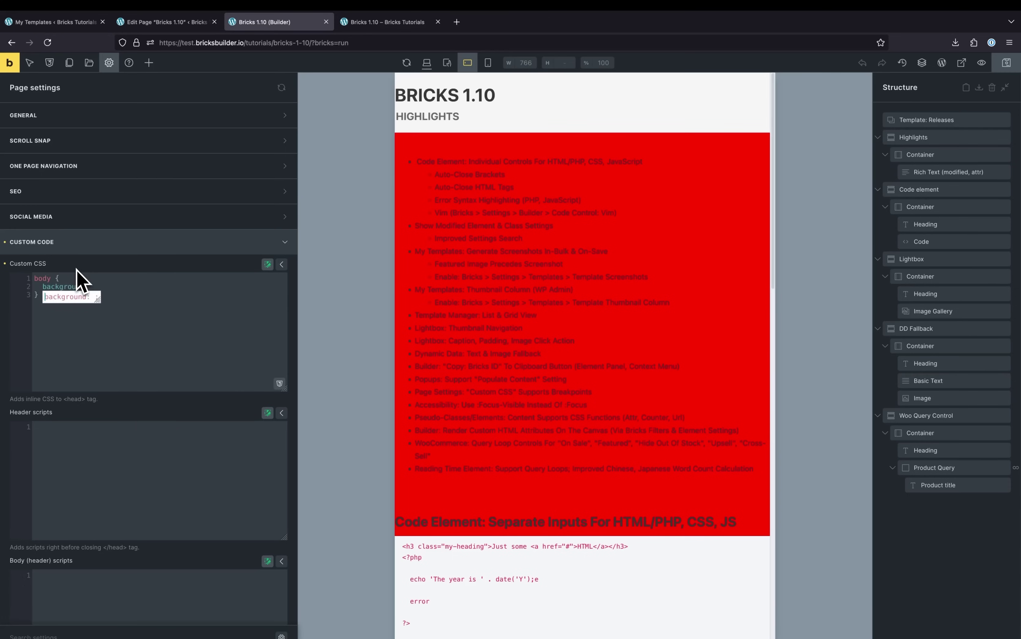
type("nd-color: blue;")
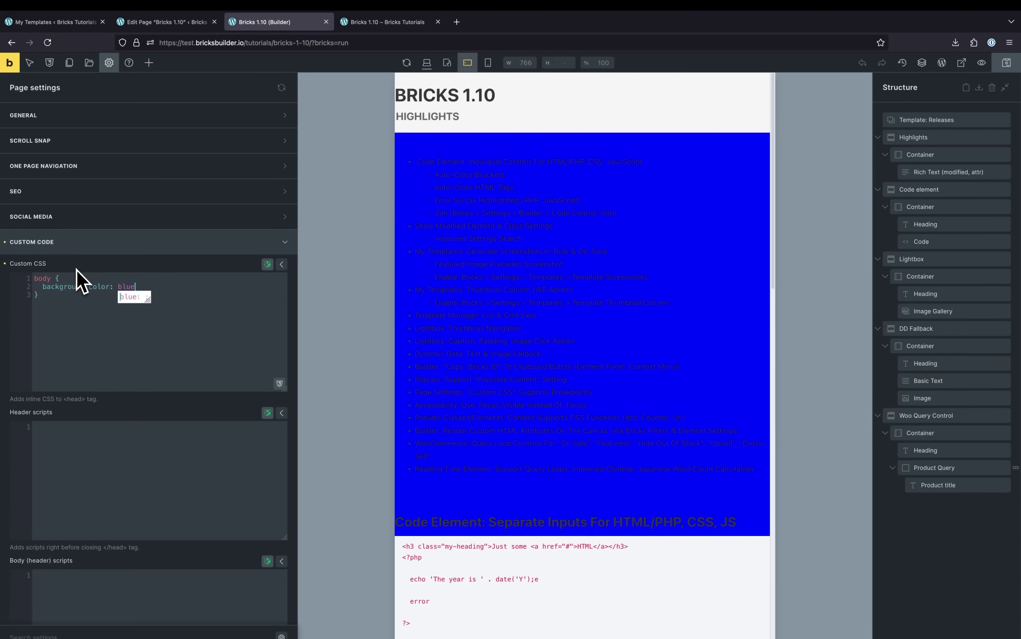
left_click(427, 63)
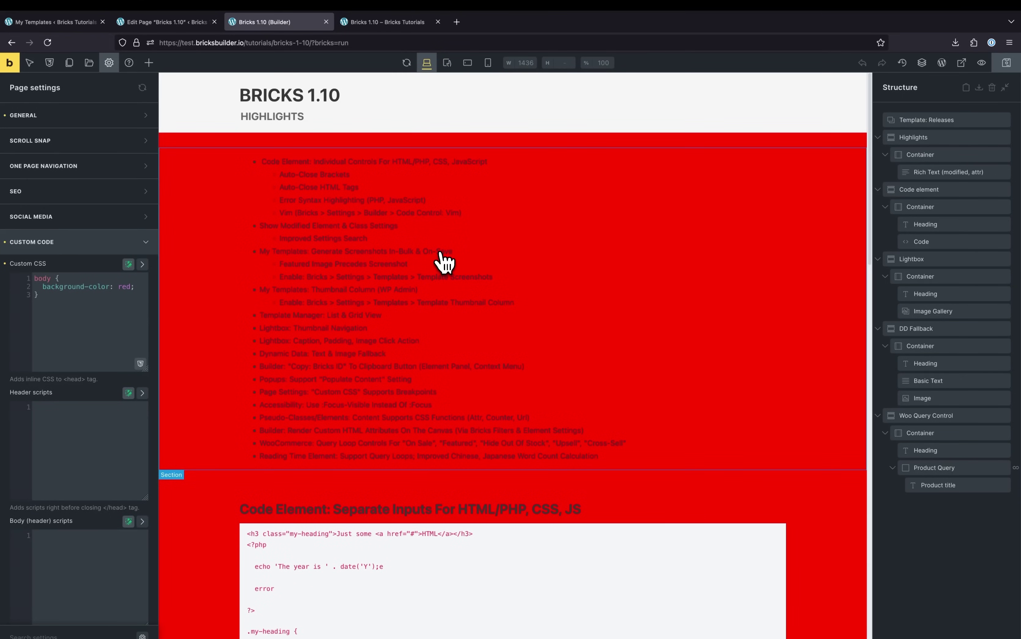
left_click(111, 347)
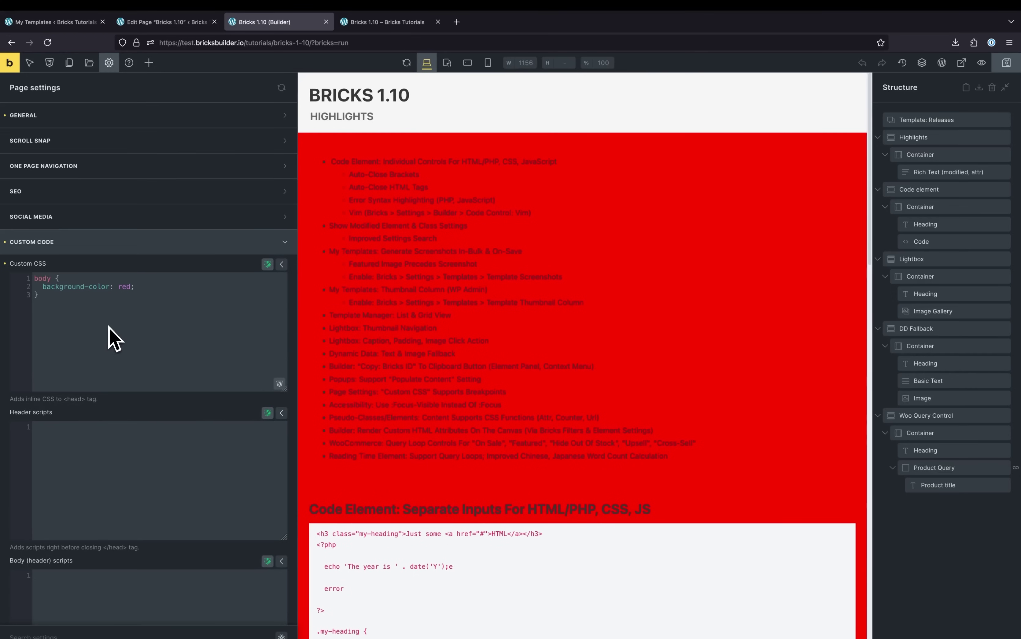
left_click(405, 136)
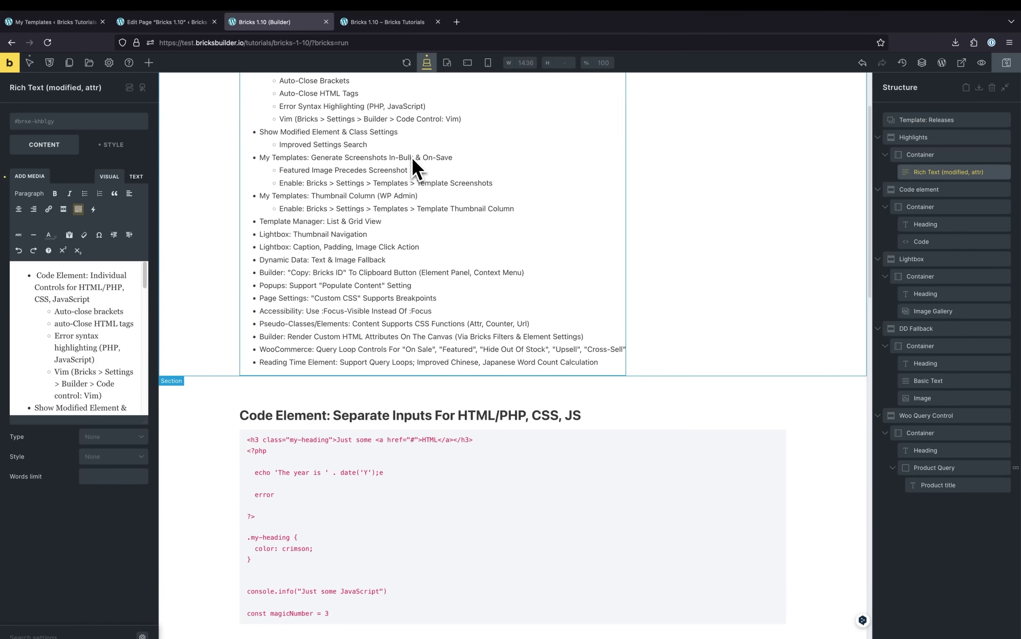
Step: On the live page, open and close the first Lightbox gallery image, then place focus at the Lightbox heading
left_click(363, 22)
scroll(296, 303, "up", 10)
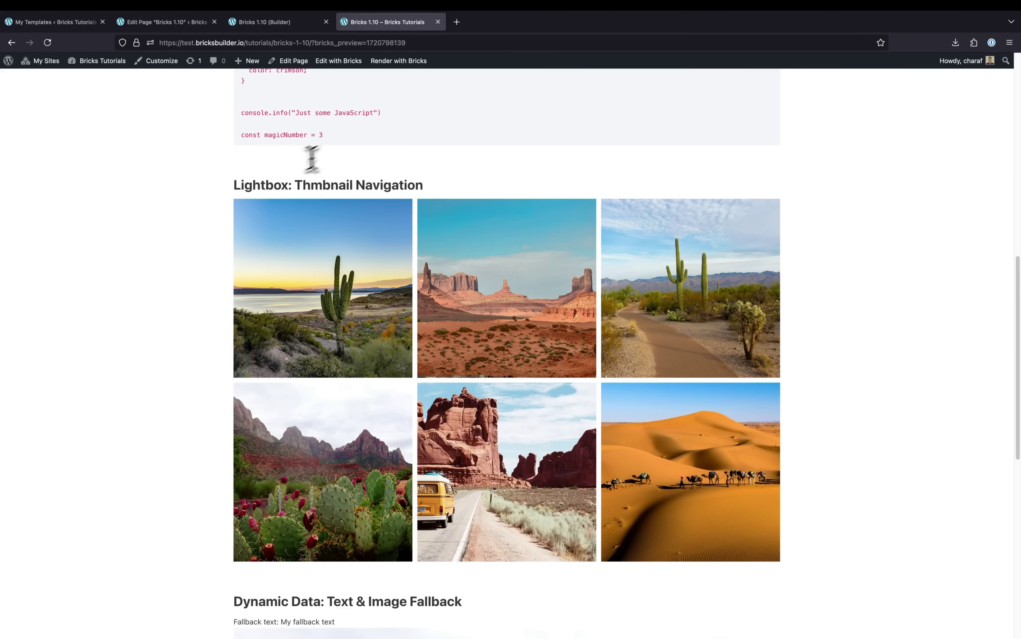
left_click_drag(235, 185, 193, 221)
left_click(251, 228)
left_click(100, 243)
left_click_drag(229, 178, 235, 207)
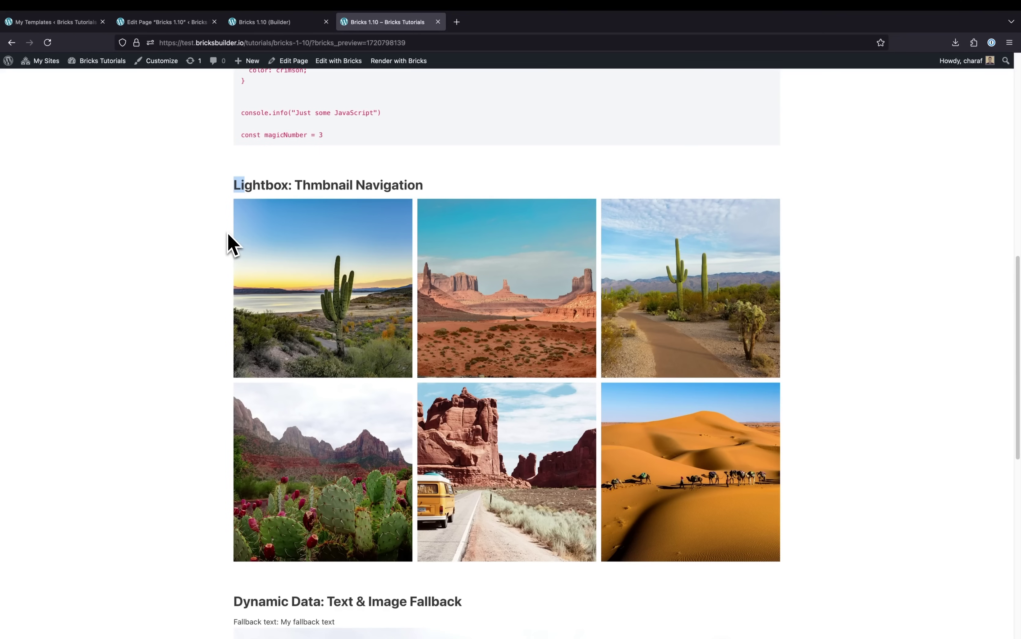
Step: Move keyboard focus forward and back across the gallery images, showing each one's focus-visible outline
key("Tab")
key("Tab")
key("Tab")
key("Tab")
key("Tab")
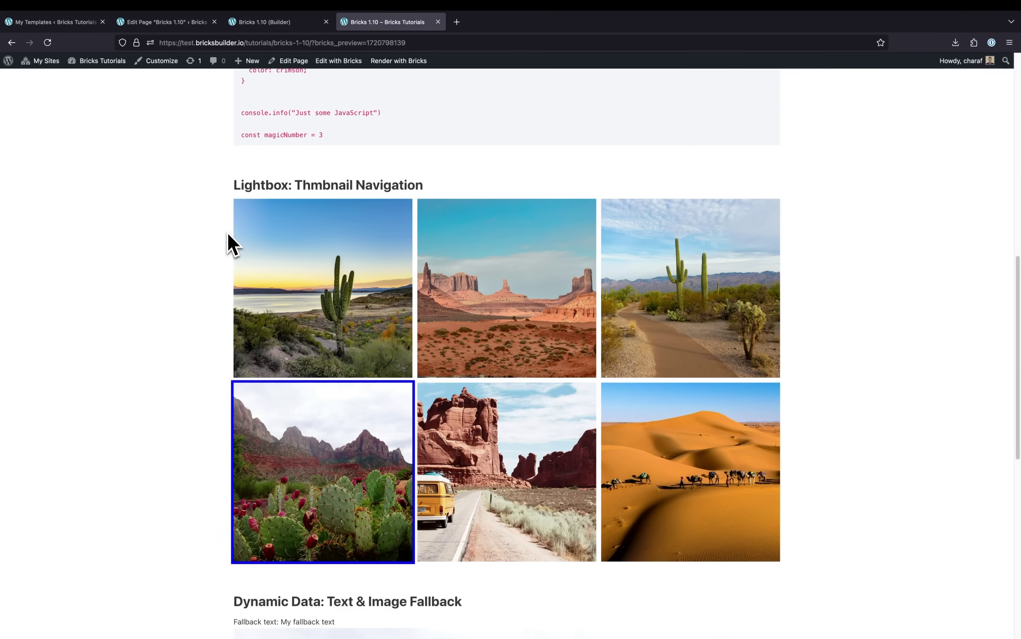
key("Tab")
key("shift+Tab")
key("shift+Tab")
key("shift+Tab")
key("shift+Tab")
key("shift+Tab")
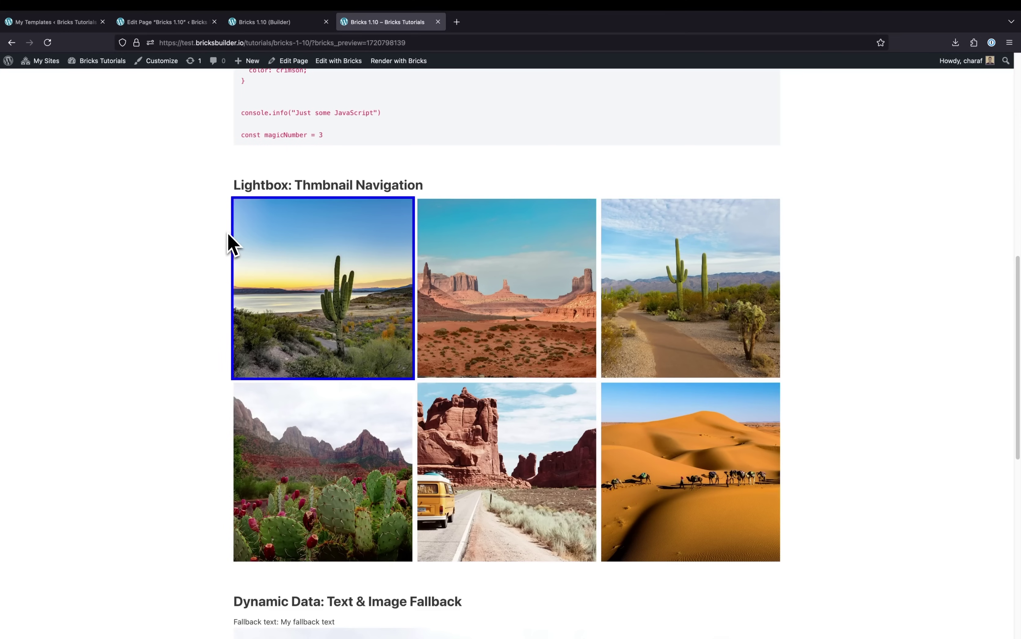
key("Tab")
key("Tab")
key("Tab")
key("Tab")
key("Tab")
key("shift+Tab")
key("shift+Tab")
key("shift+Tab")
key("shift+Tab")
key("shift+Tab")
key("Tab")
key("Tab")
key("shift+Tab")
key("shift+Tab")
key("Tab")
key("Tab")
key("Tab")
key("shift+Tab")
key("shift+Tab")
key("Tab")
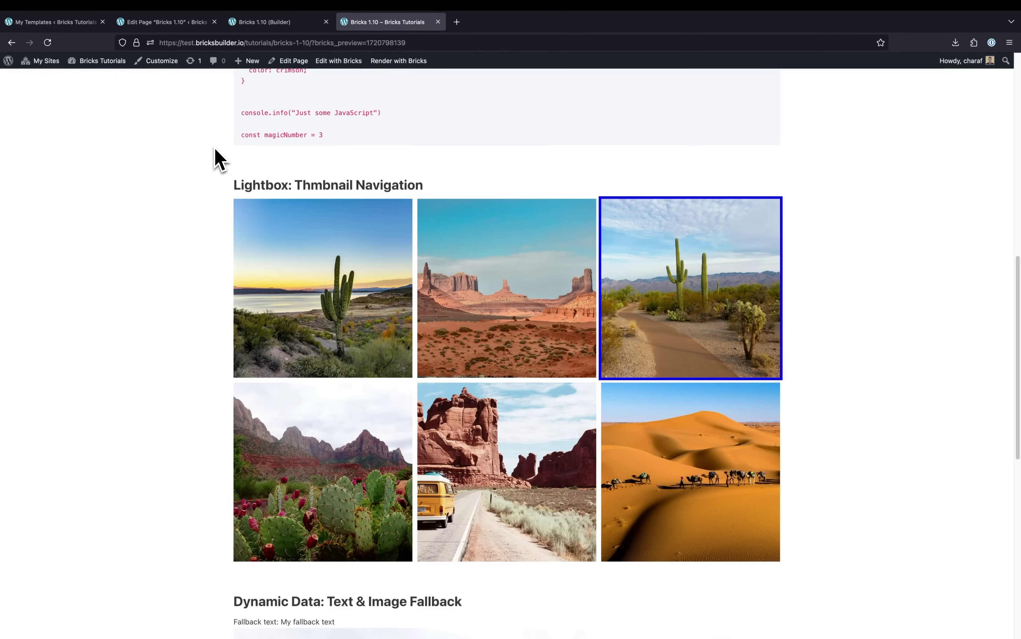
Step: In Theme Styles > Typography, set the focus outline to thick solid blue
left_click(275, 22)
left_click(109, 63)
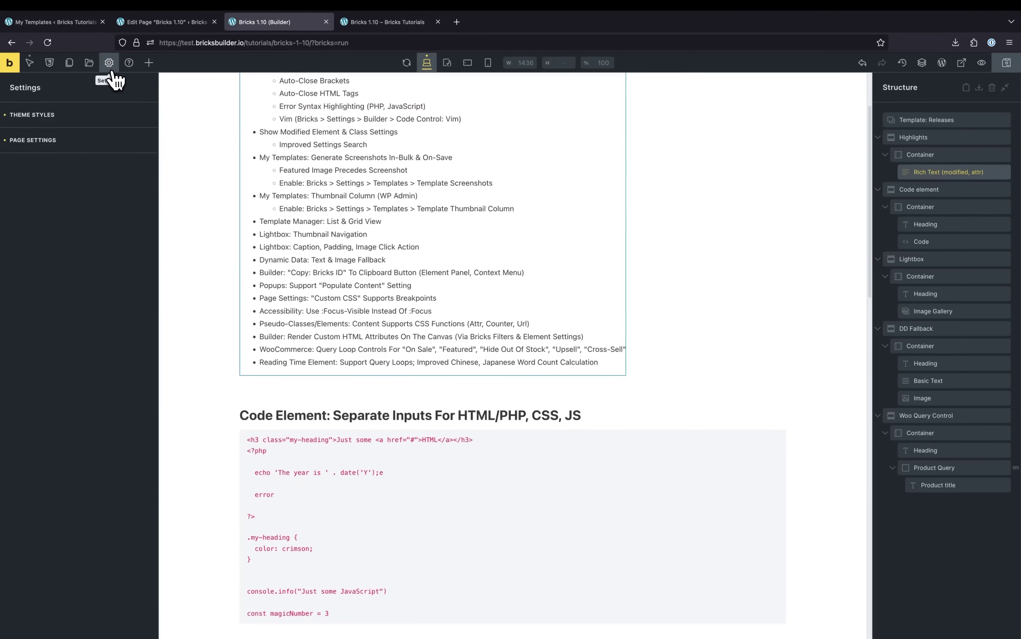
left_click(109, 120)
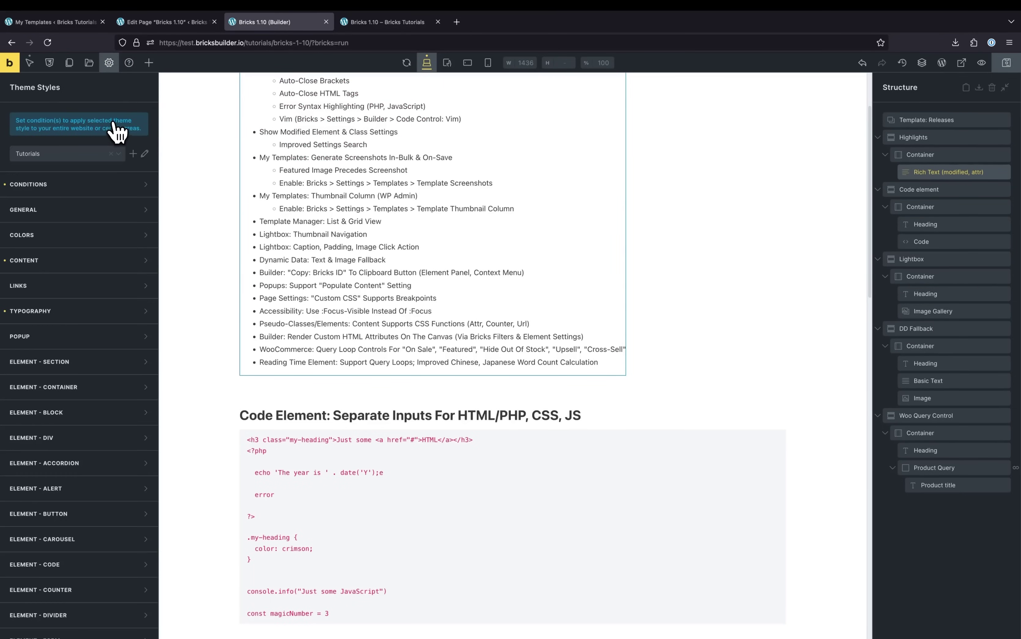
scroll(63, 296, "down", 2)
left_click(68, 269)
scroll(73, 451, "down", 10)
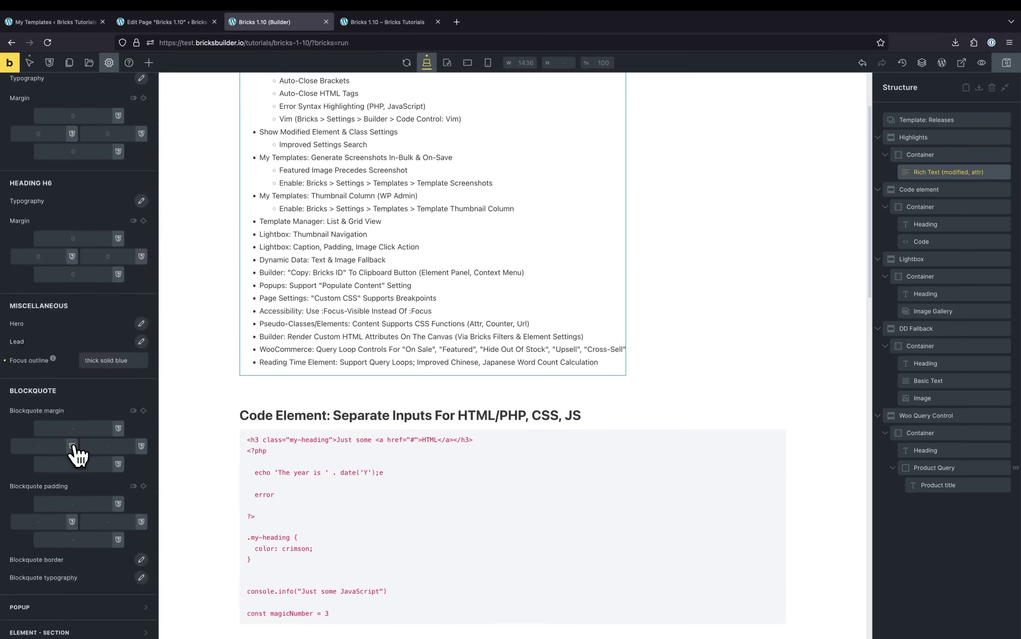
scroll(76, 455, "down", 3)
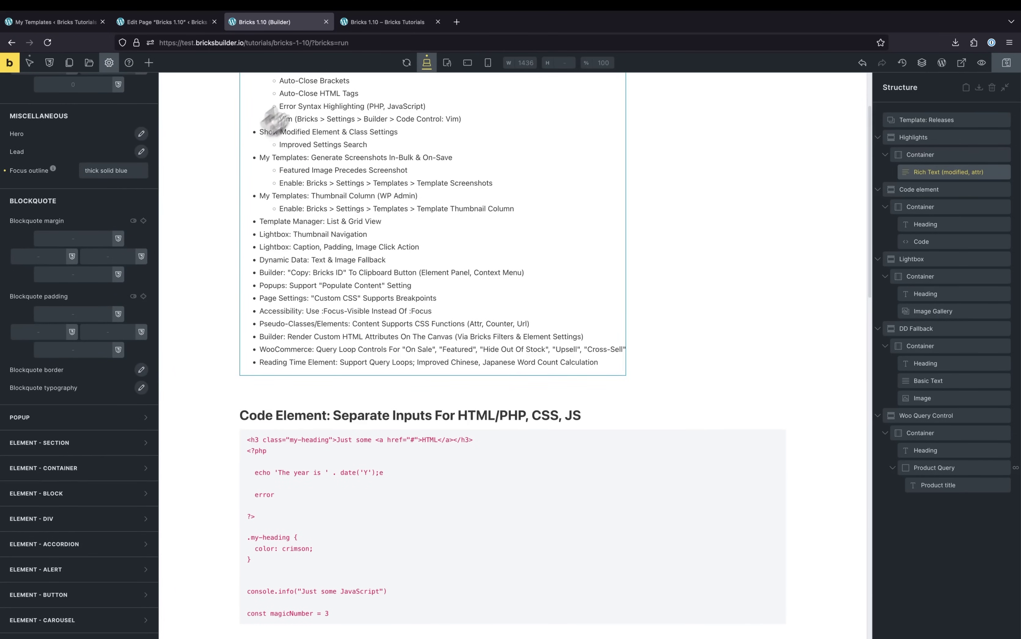
Step: Preview the gallery's new focus outline on the live page, then save the page
left_click(385, 22)
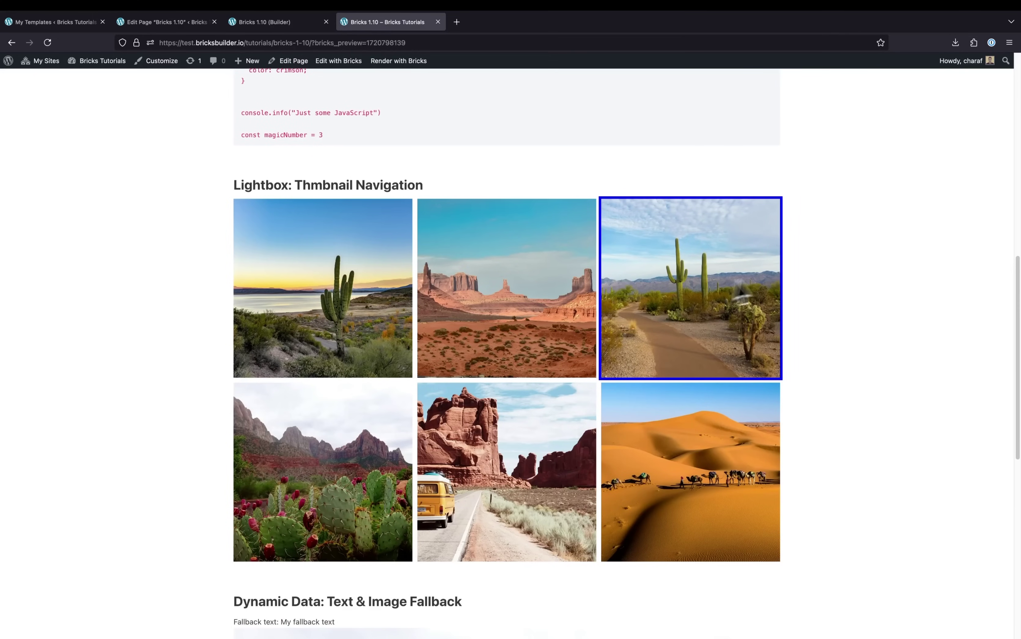
key("ctrl+shift+Tab")
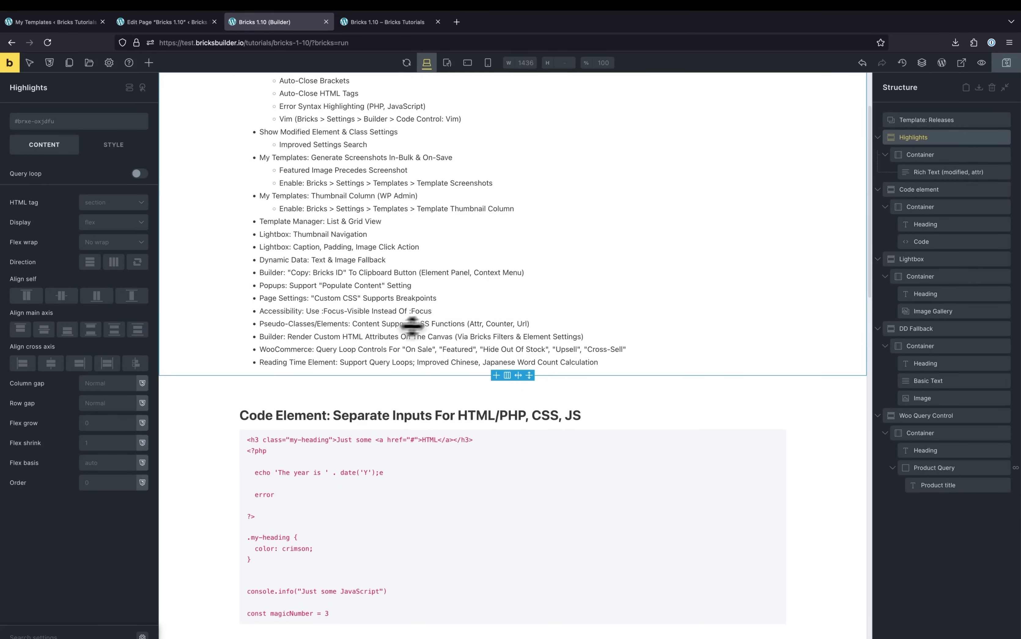
key("ctrl+s")
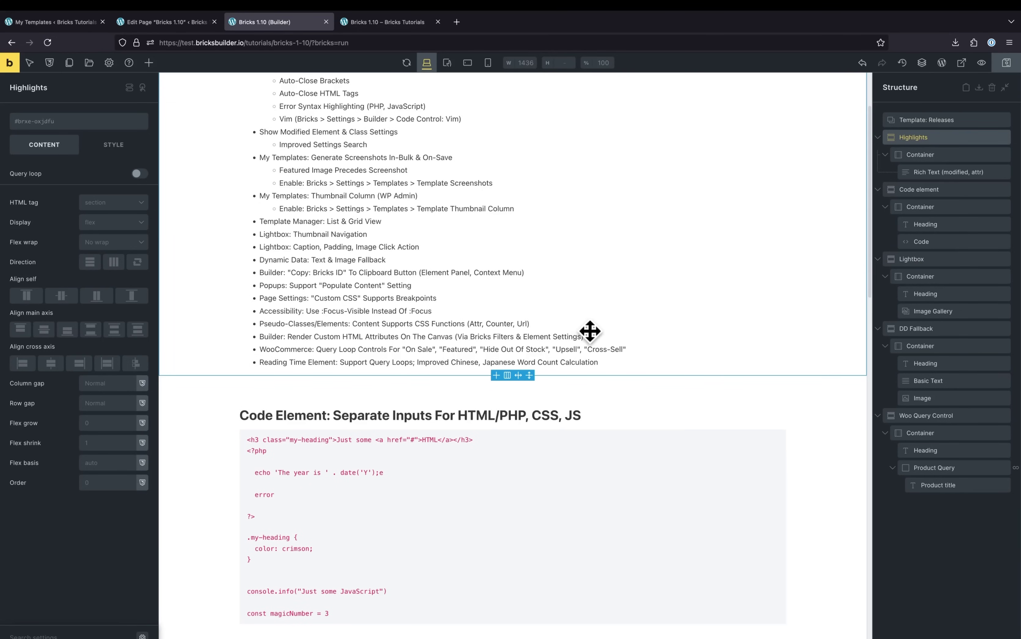
Step: Check the highlights Rich Text's custom attribute data-text with value 'Woohoo :)'
left_click(274, 354)
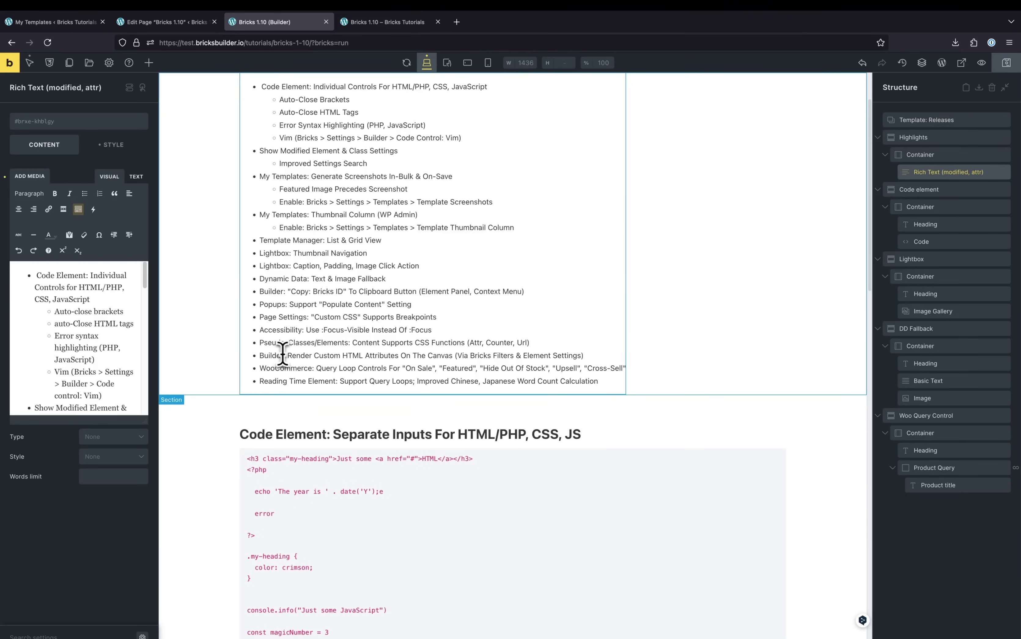
left_click_drag(277, 343, 320, 355)
scroll(320, 351, "up", 3)
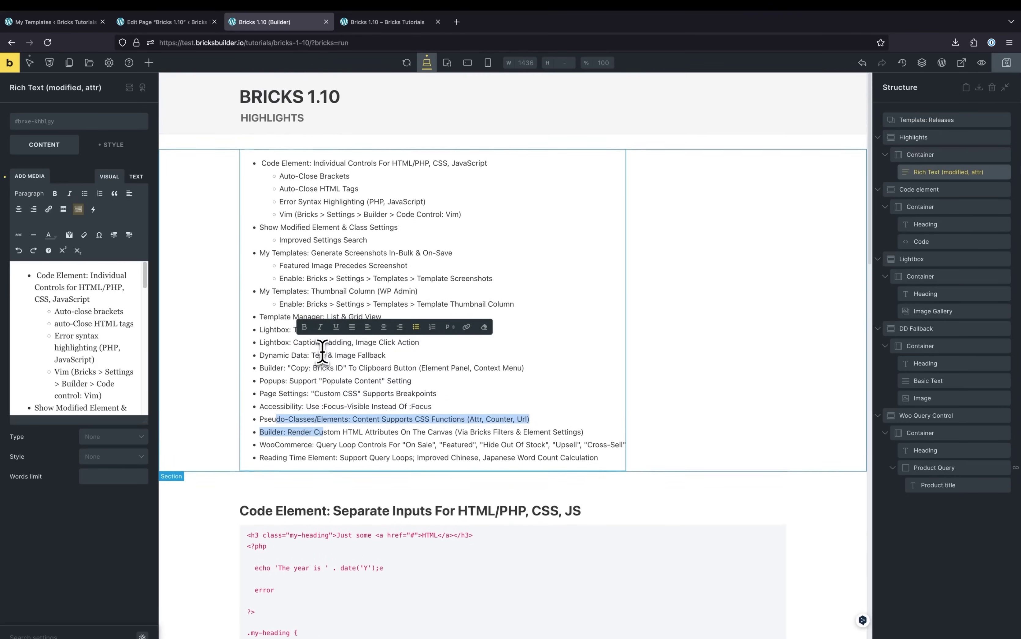
left_click(941, 171)
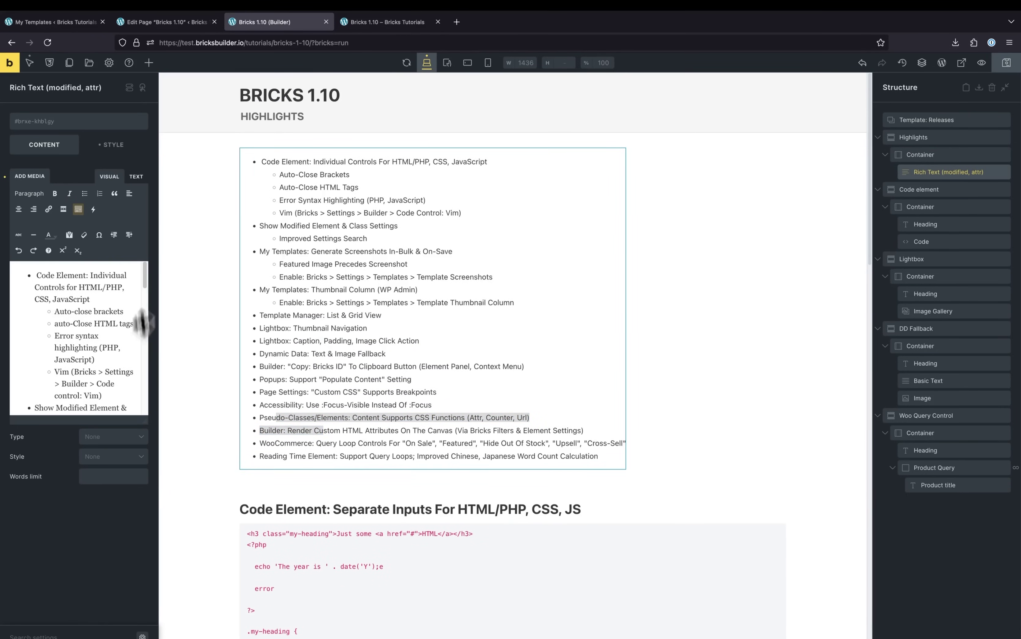
left_click(113, 146)
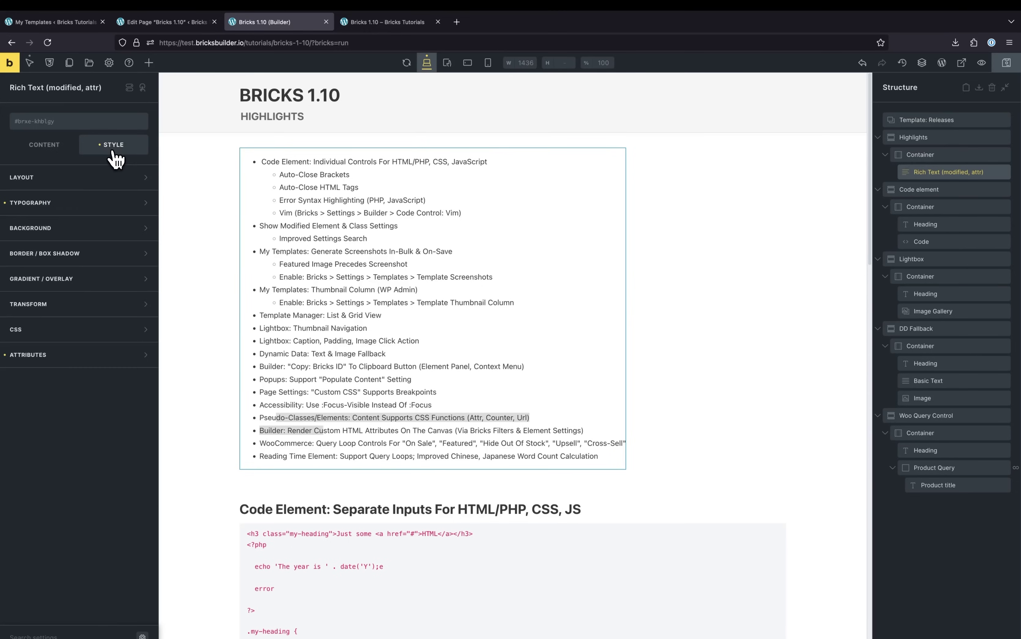
left_click(71, 357)
left_click(79, 408)
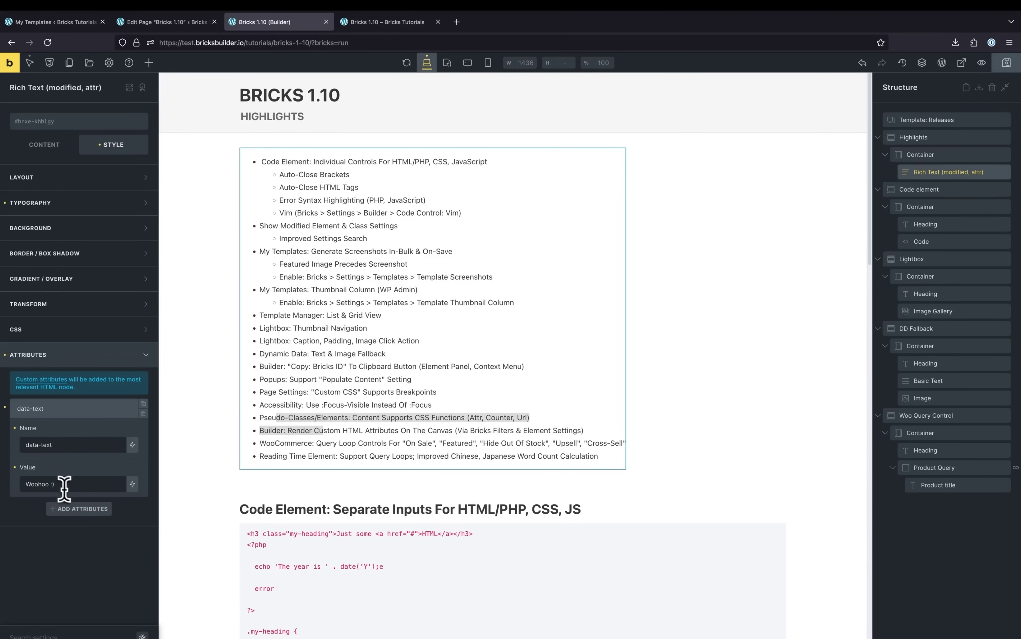
left_click_drag(71, 486, 2, 490)
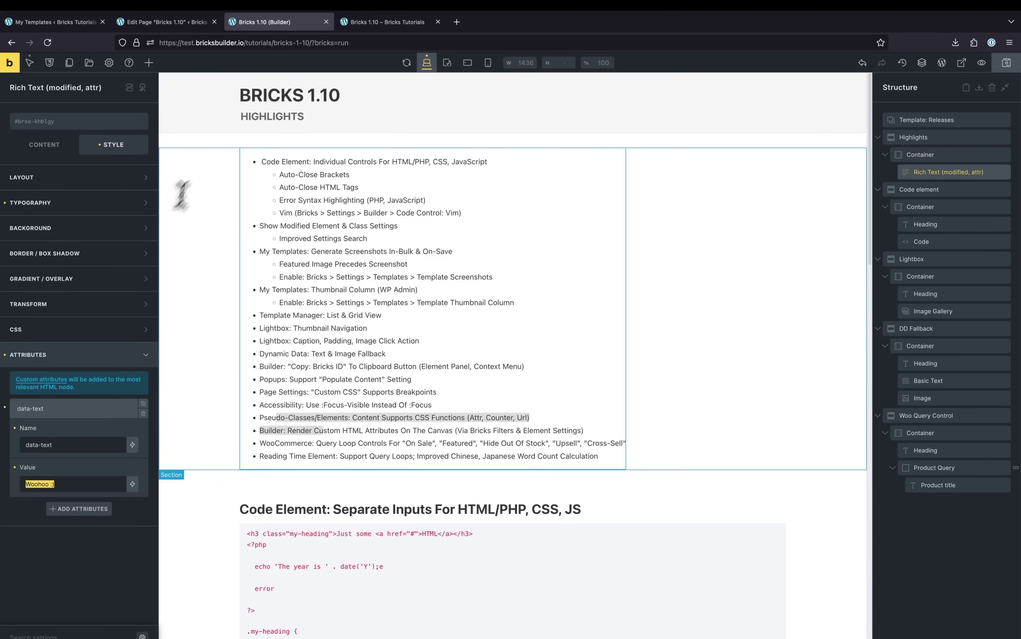
Step: Set the ::before content to attr(data-text) by removing the stray underscore
left_click(37, 69)
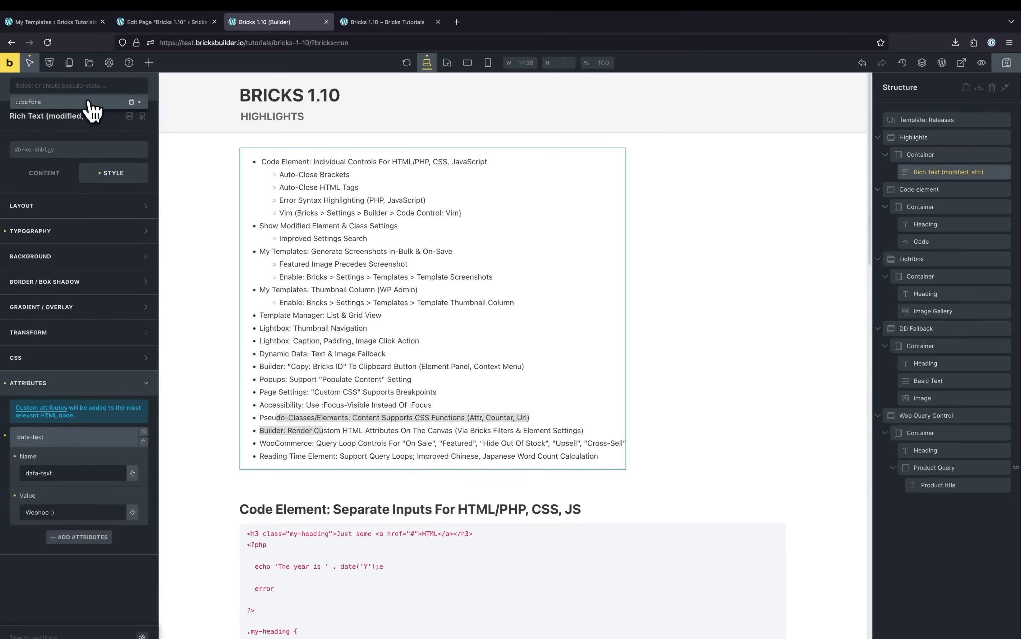
left_click(99, 103)
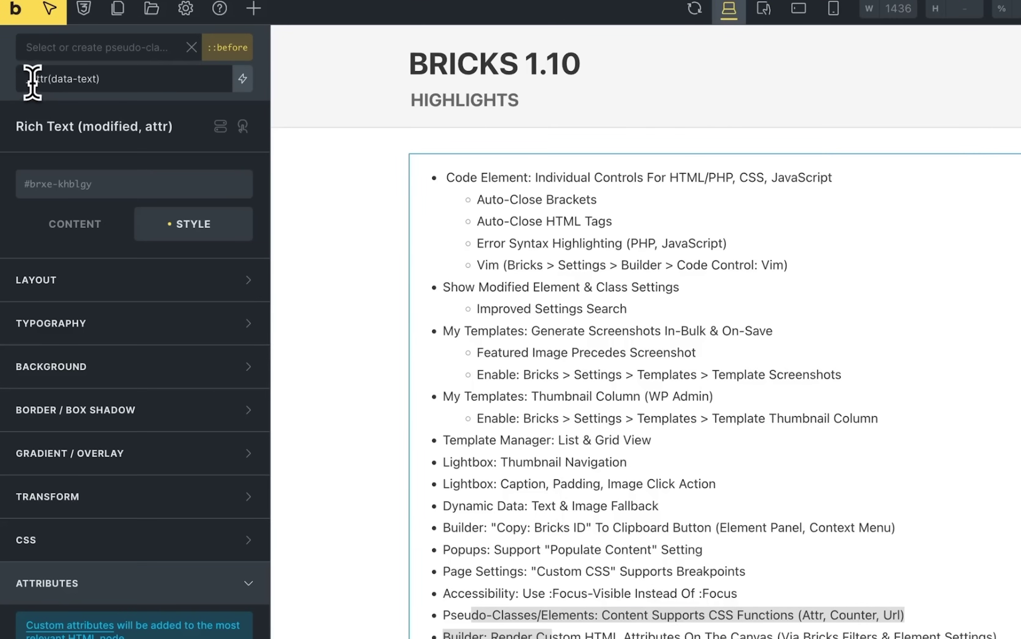
left_click_drag(32, 82, 50, 86)
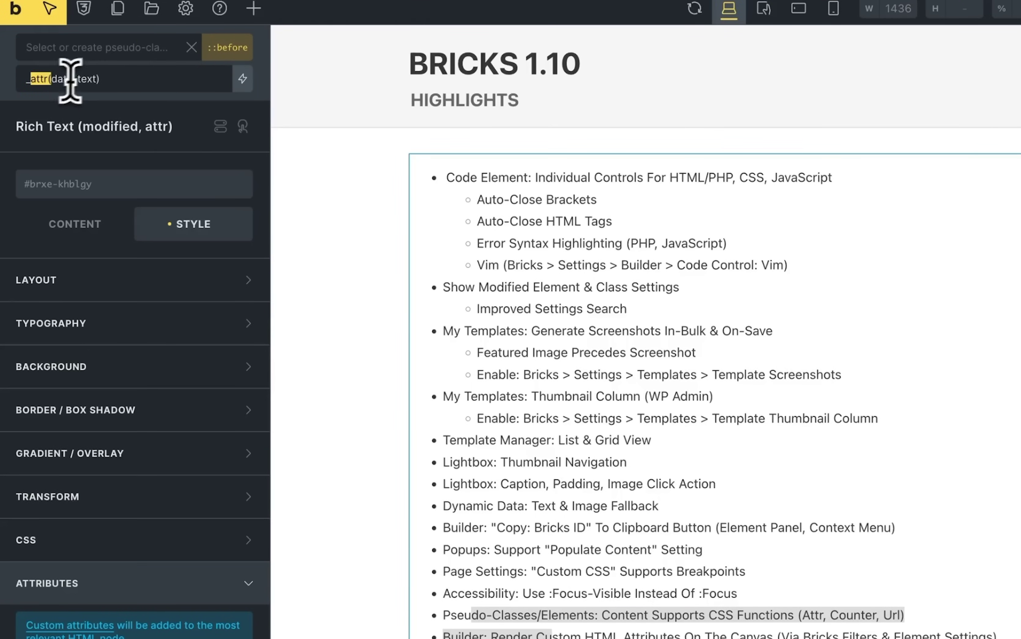
left_click(98, 80)
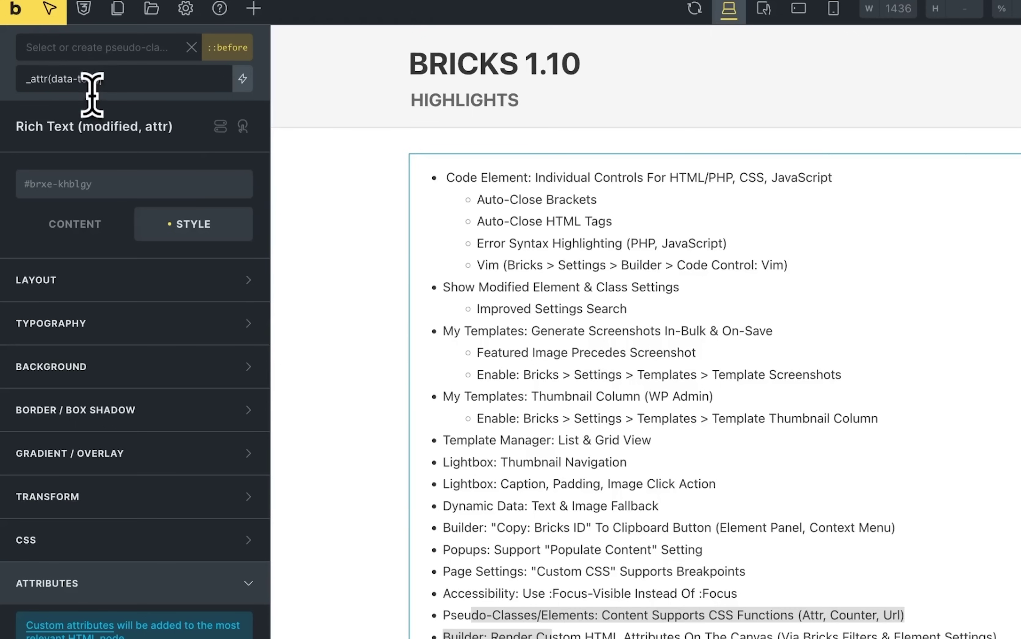
left_click_drag(97, 78, 56, 80)
left_click(27, 80)
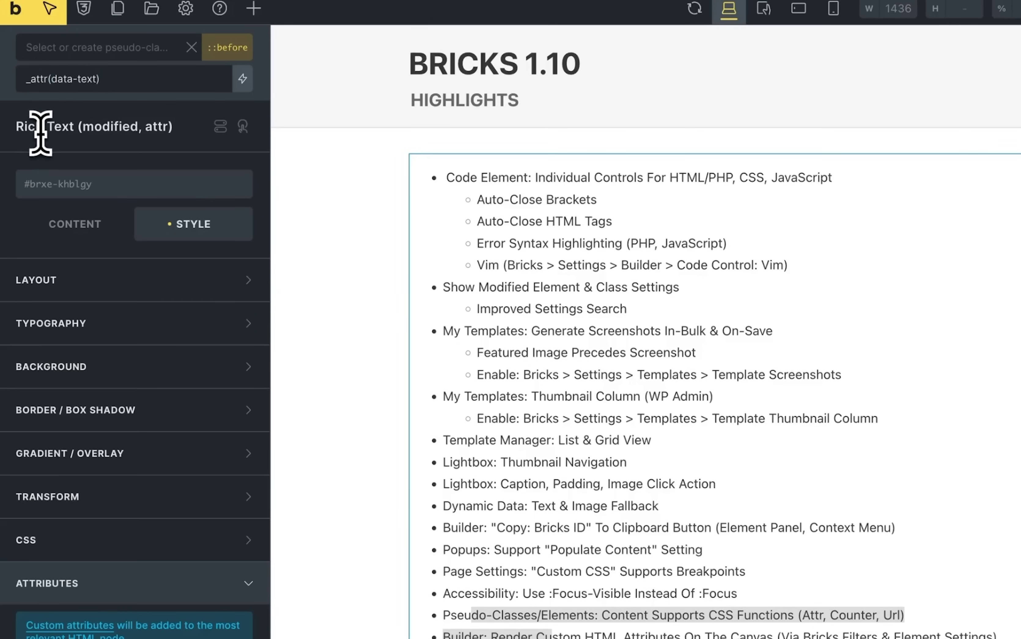
key("BackSpace")
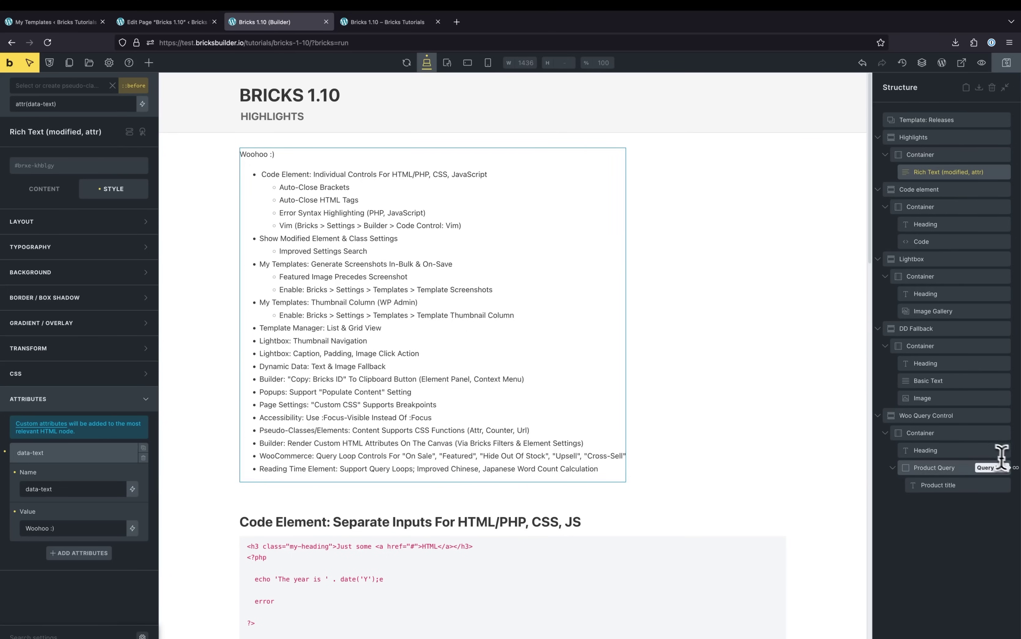
Step: Enable 'On sale' alongside 'Featured' in the Product Query's WooCommerce query loop settings
left_click(989, 468)
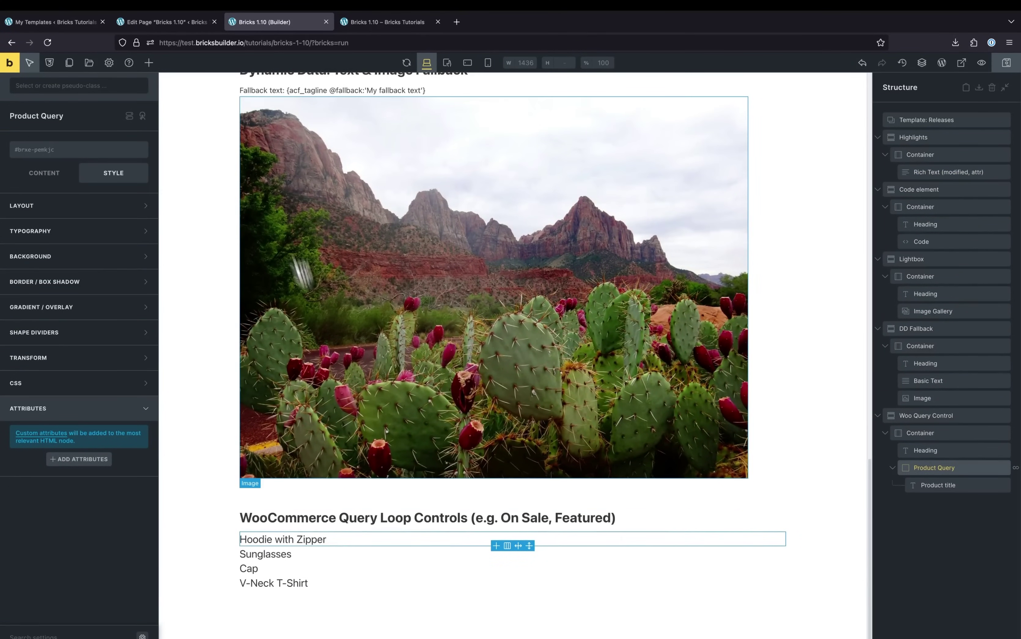
left_click(59, 180)
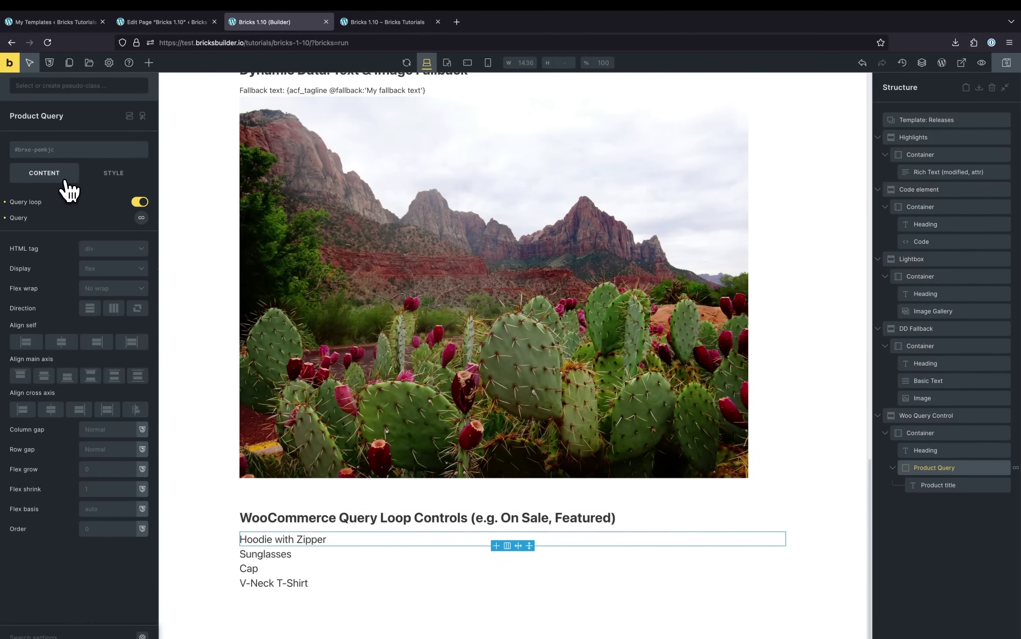
left_click(142, 218)
scroll(62, 425, "down", 10)
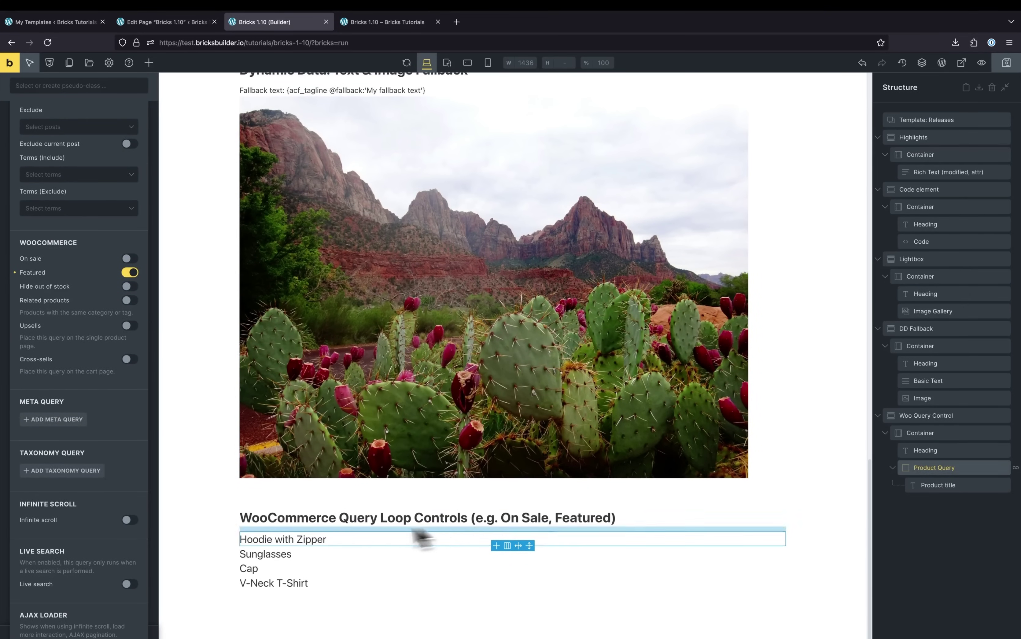
scroll(193, 414, "up", 5)
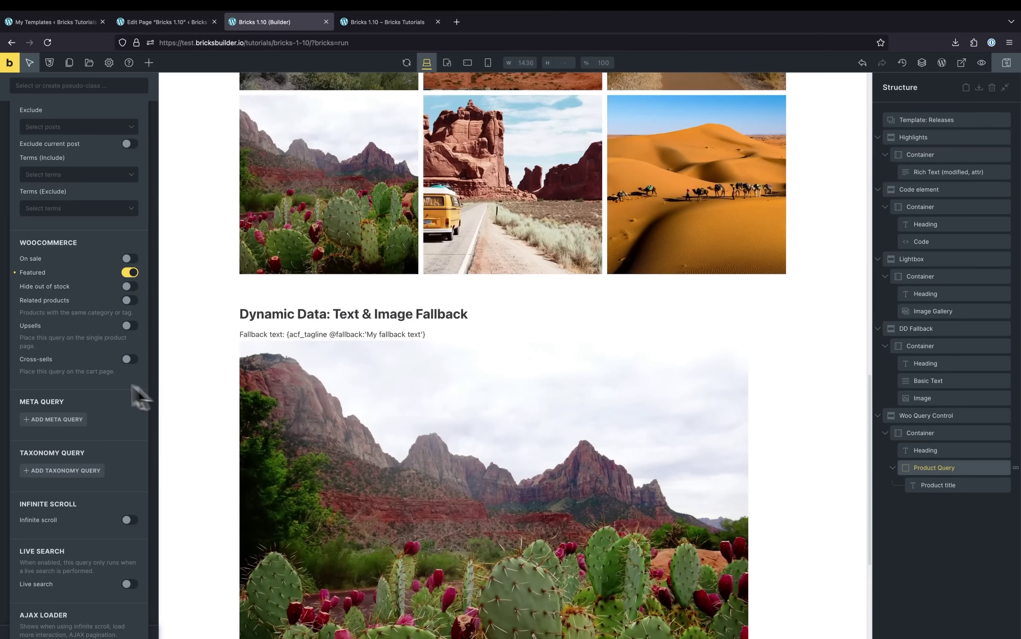
scroll(62, 369, "up", 10)
scroll(84, 480, "down", 8)
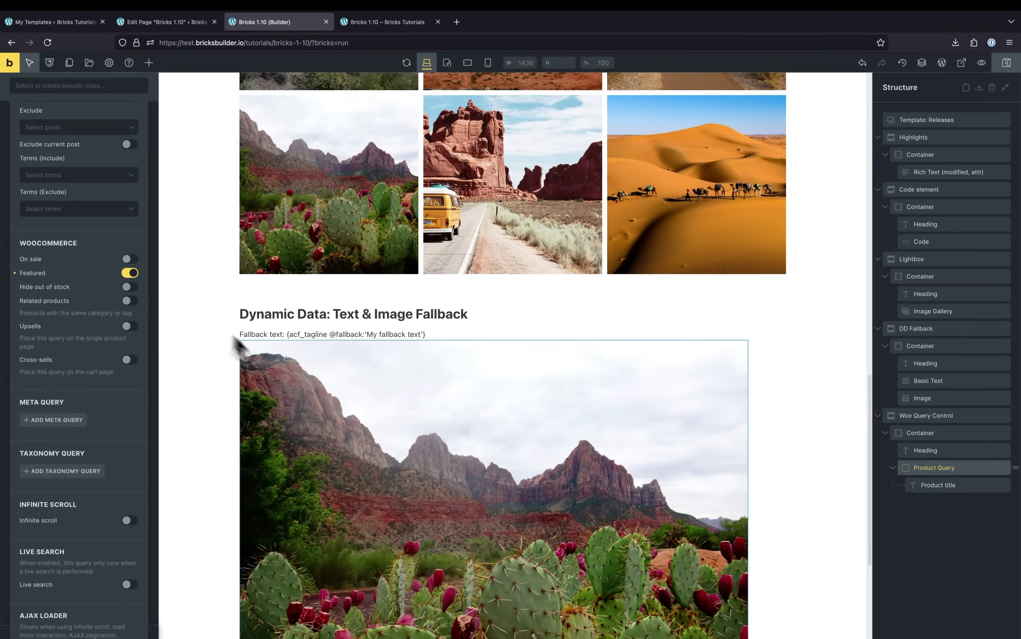
scroll(289, 368, "down", 5)
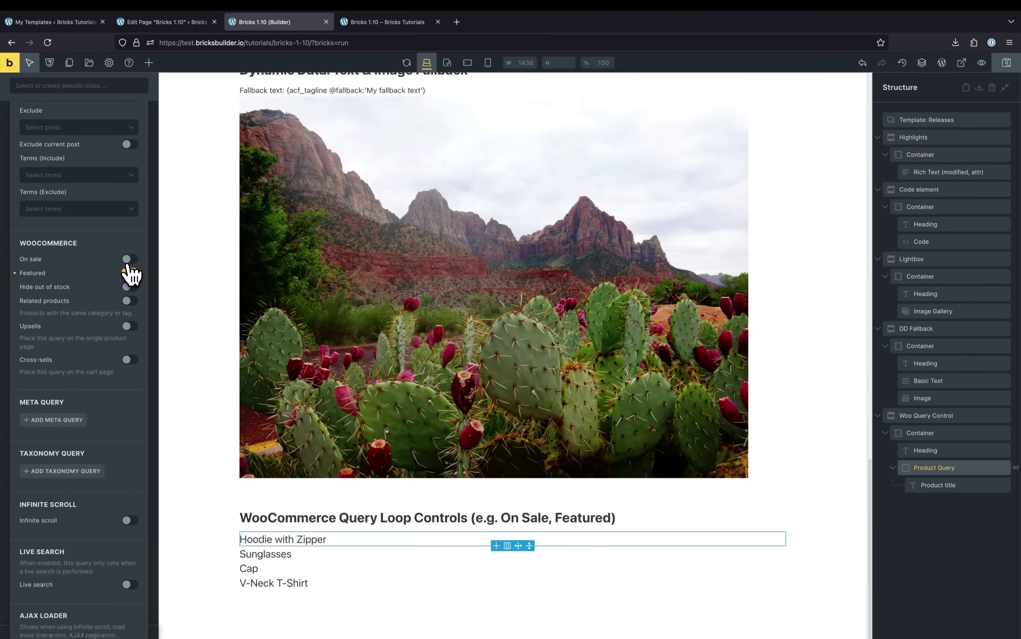
left_click(131, 260)
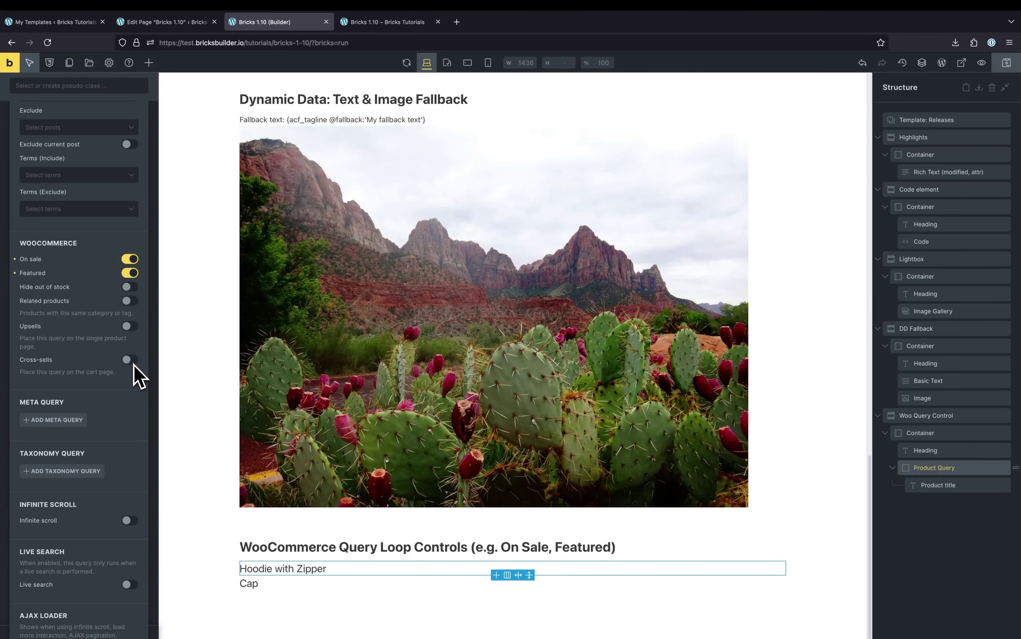
scroll(291, 439, "up", 20)
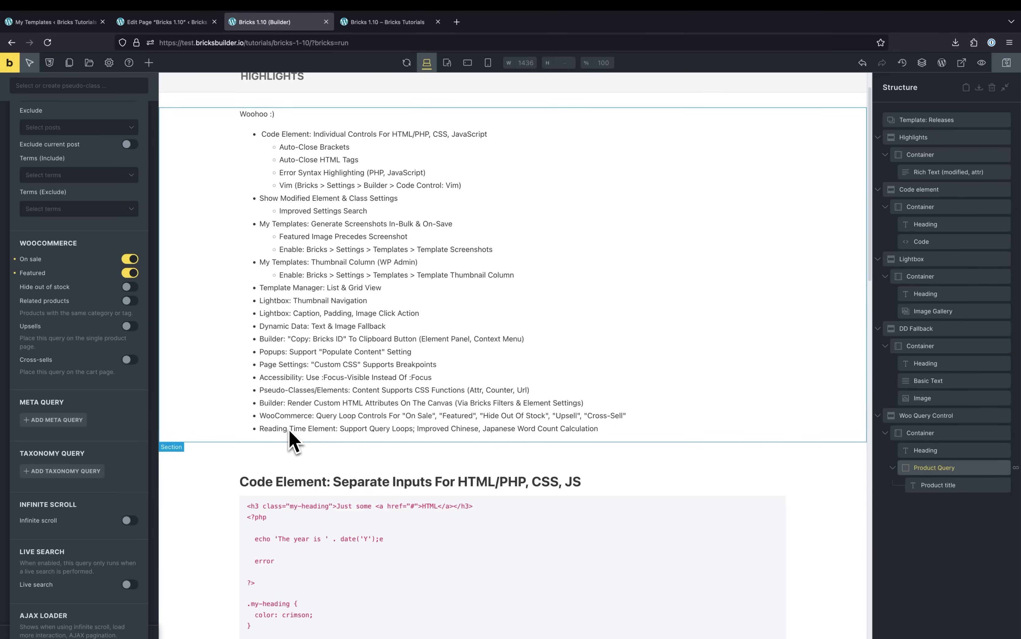